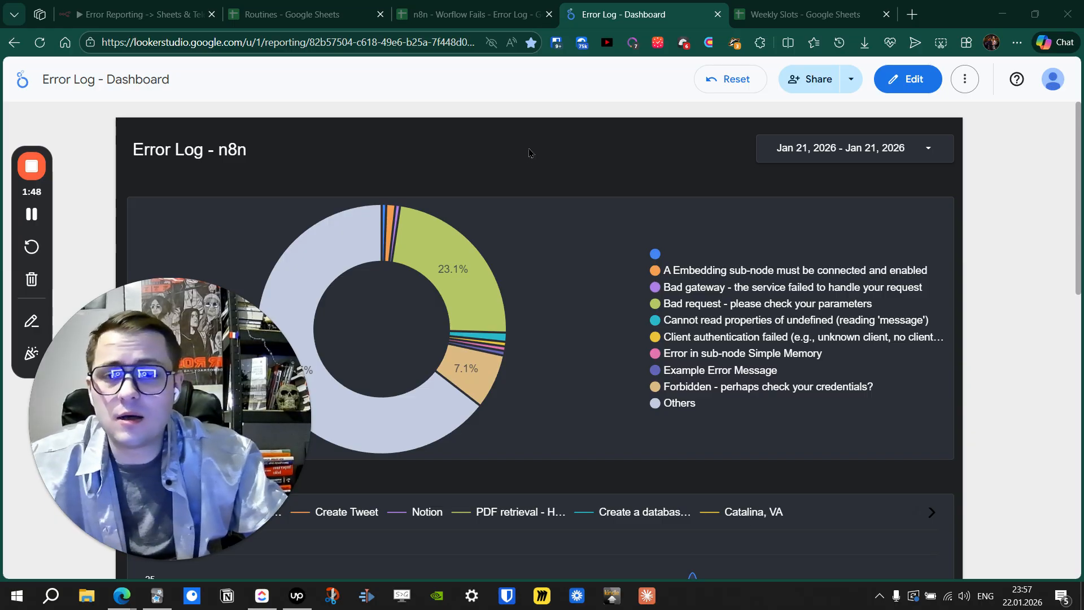
- Examine the n8n error dashboard's donut chart, errors-over-time chart, and error message and workflow tables
scroll(529, 152, down, 8)
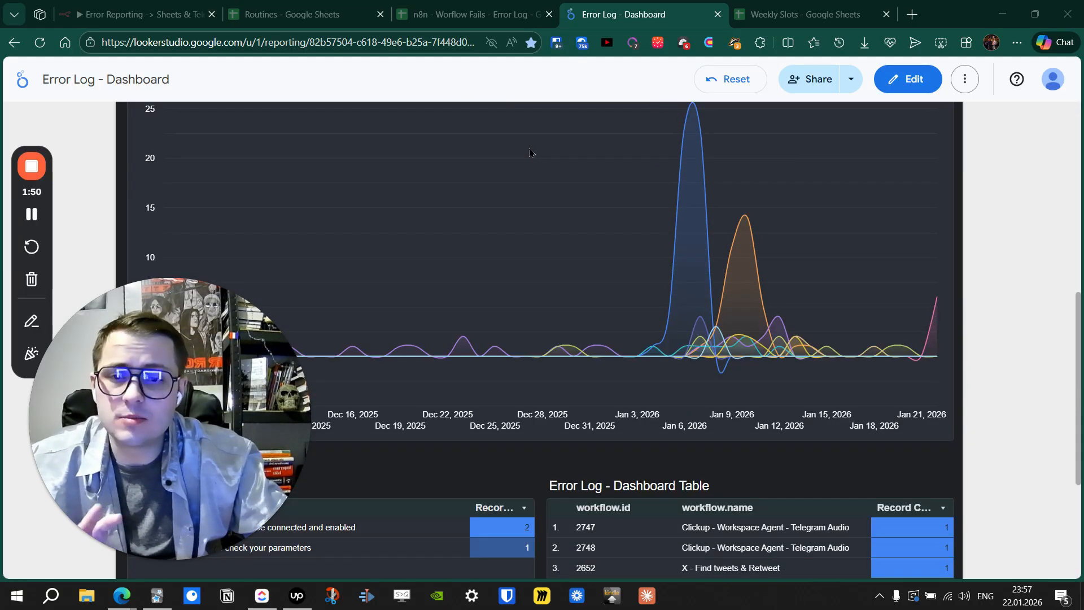
drag(1077, 315, 1080, 284)
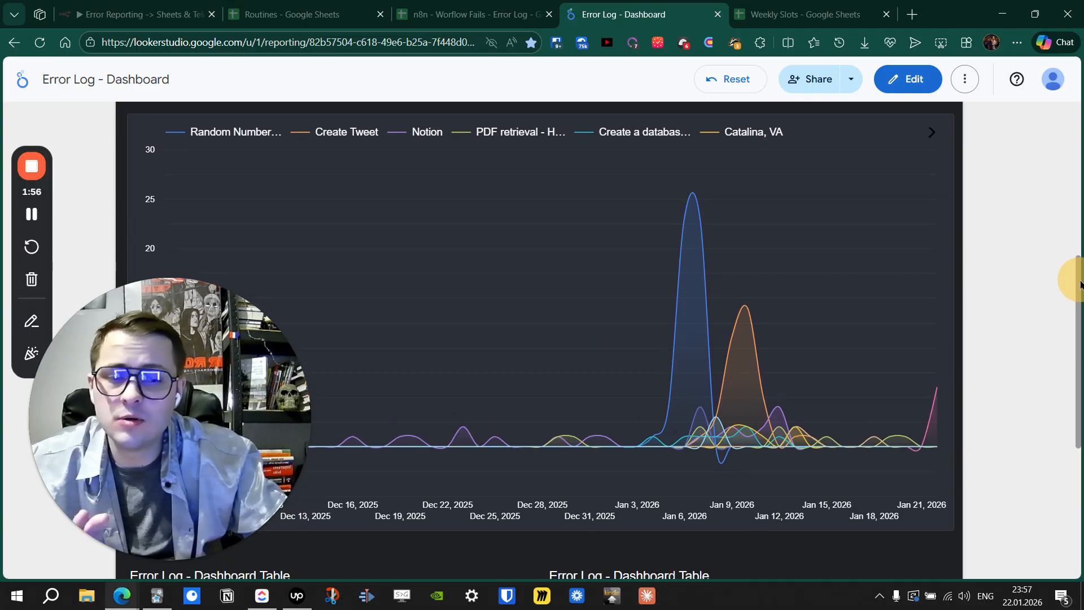
mouse_move(695, 227)
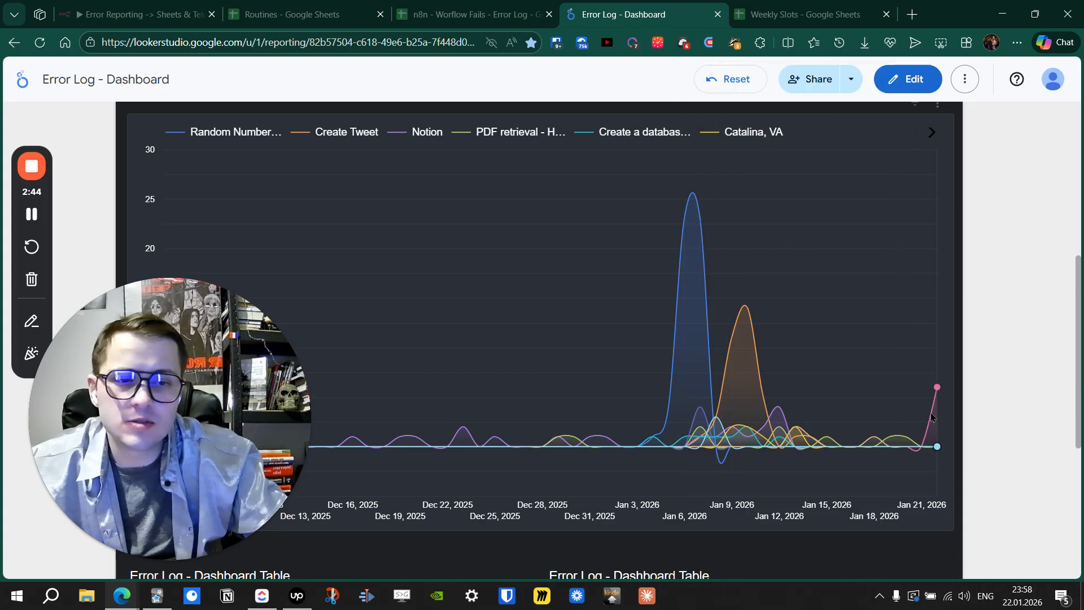
mouse_move(936, 400)
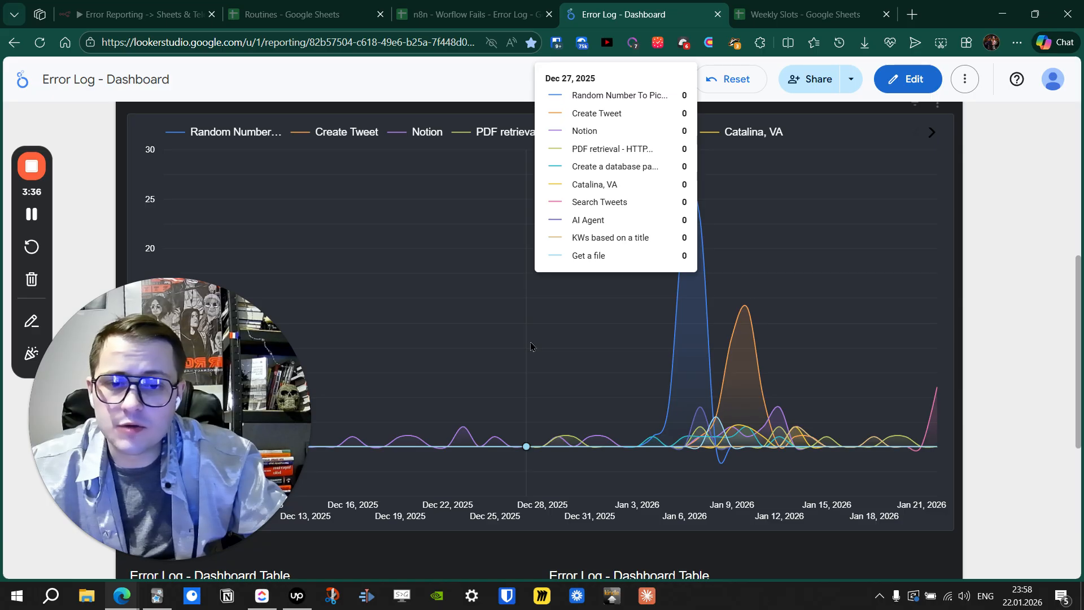
scroll(531, 346, up, 7)
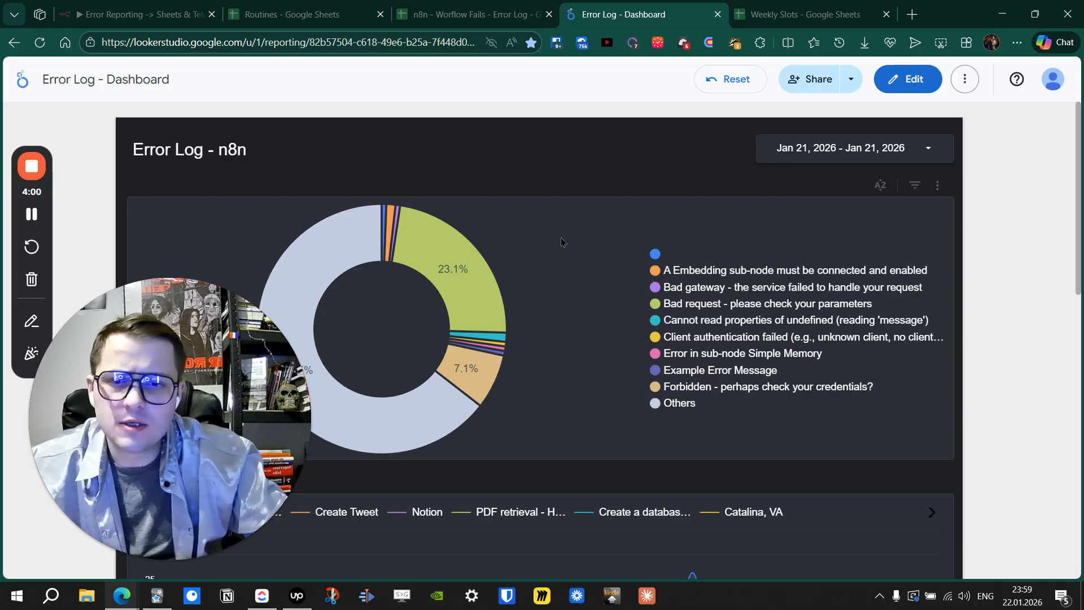
scroll(561, 243, down, 4)
scroll(541, 243, down, 9)
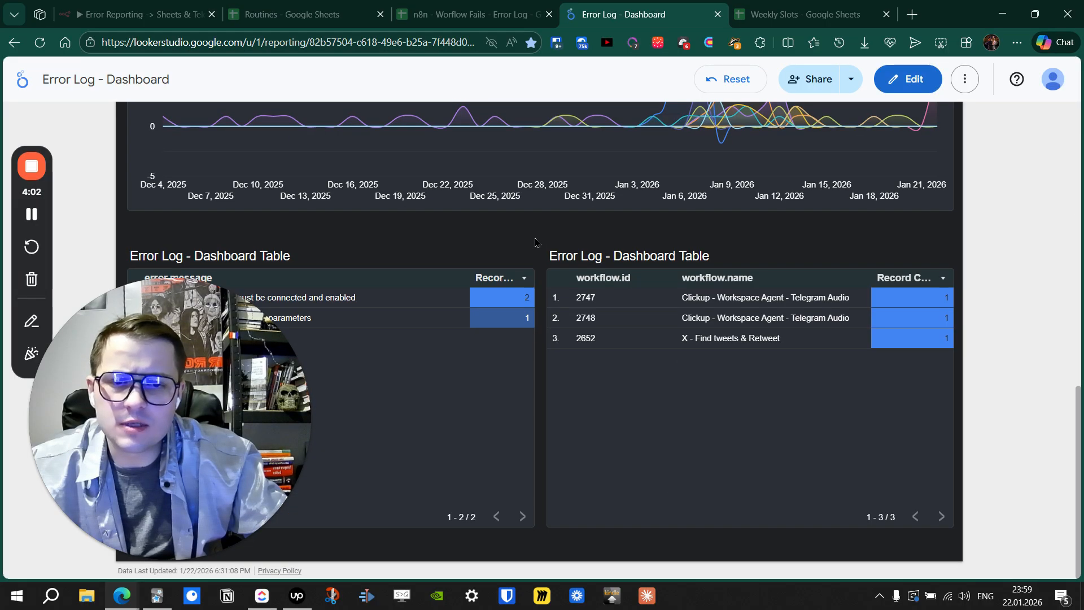
scroll(535, 243, up, 5)
scroll(535, 242, up, 7)
scroll(535, 242, down, 7)
scroll(536, 251, up, 4)
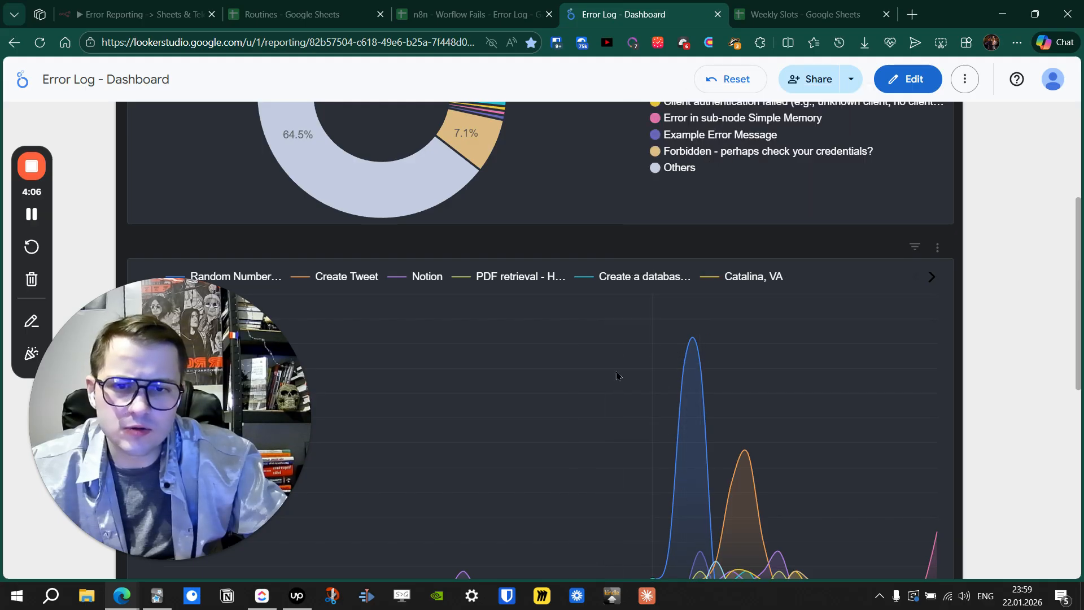
scroll(495, 286, up, 3)
scroll(534, 324, down, 10)
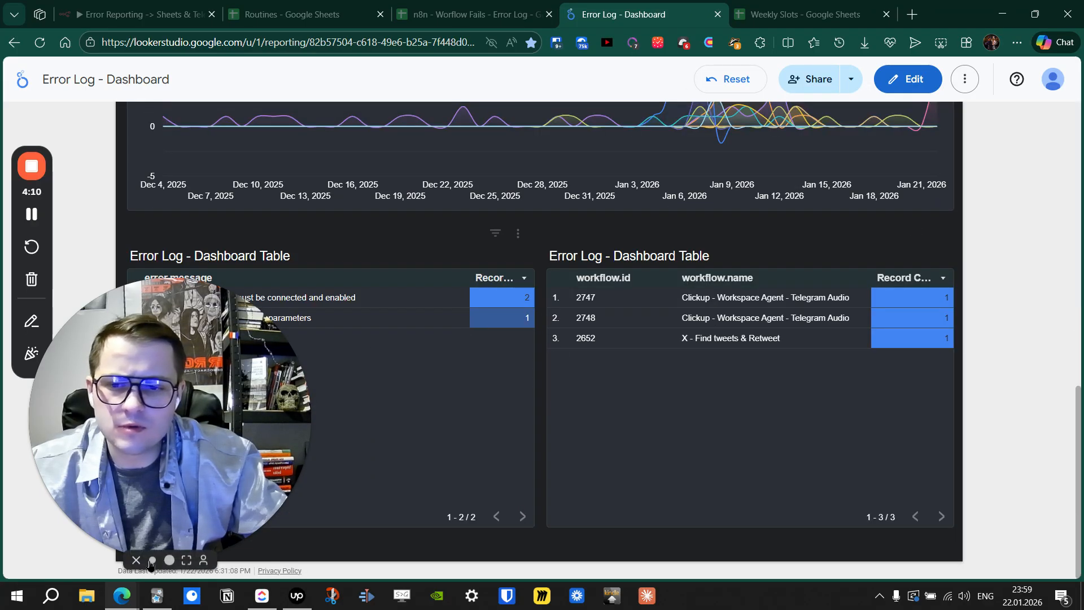
click(151, 560)
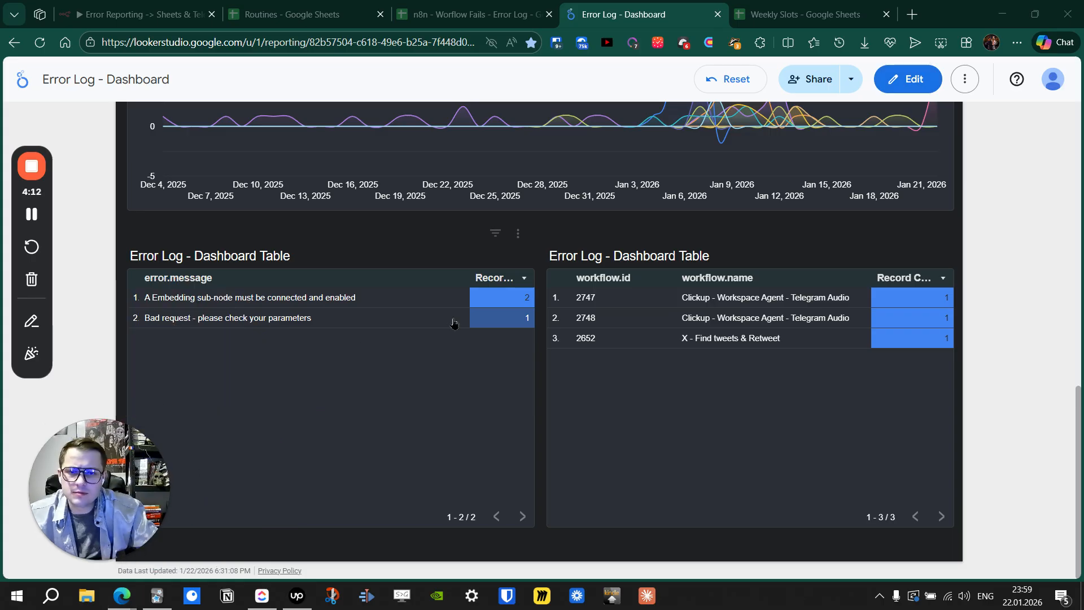
scroll(411, 304, up, 10)
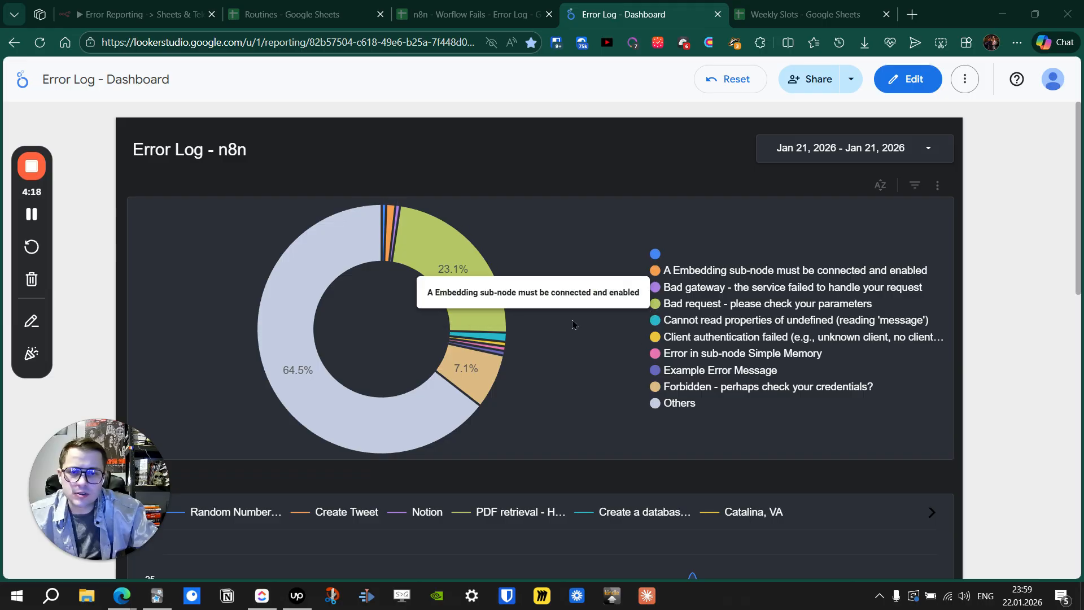
scroll(593, 309, down, 4)
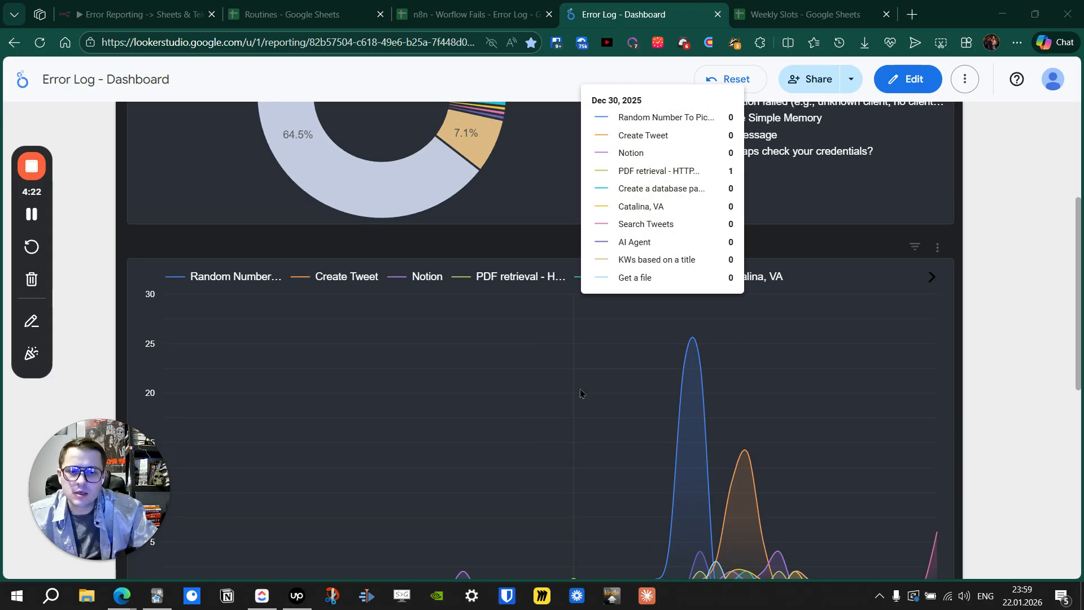
scroll(319, 268, down, 8)
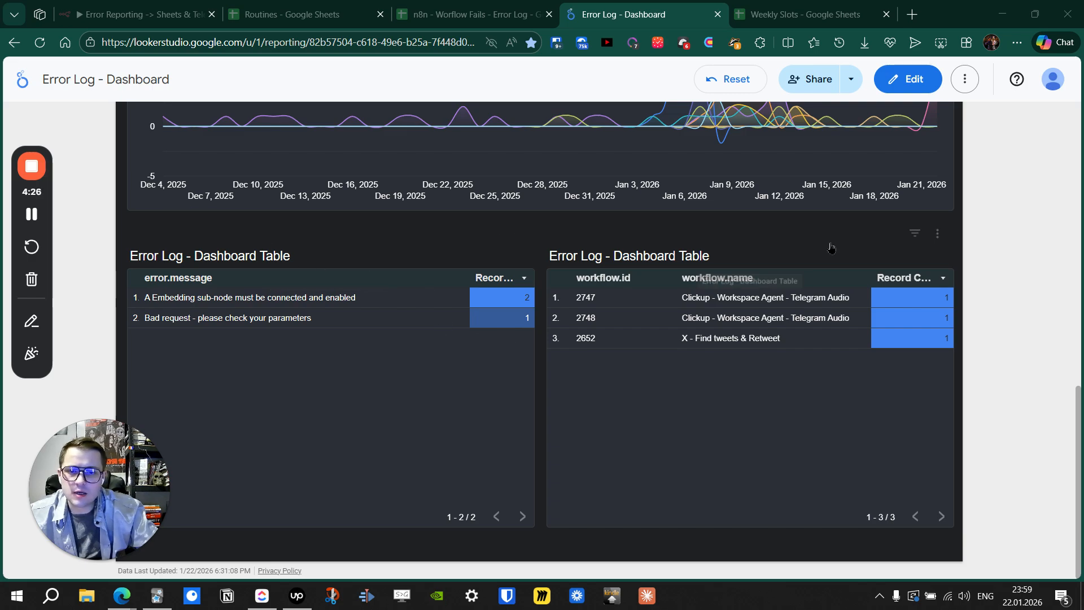
- Set the dashboard's date range to the last 30 days and apply it
scroll(829, 242, up, 12)
click(869, 148)
click(892, 185)
mouse_move(891, 338)
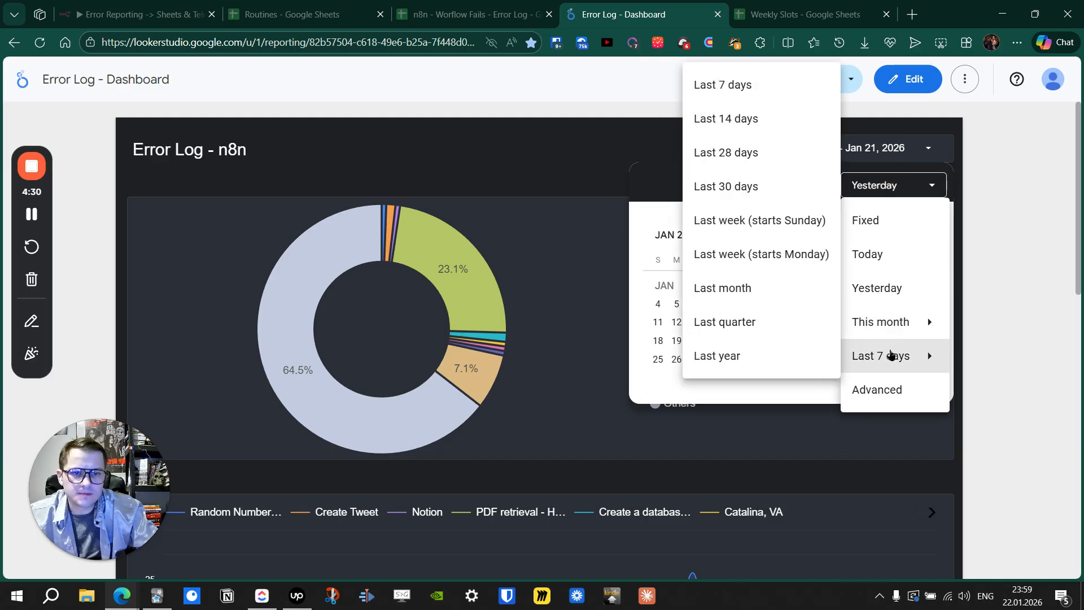
mouse_move(857, 350)
click(726, 186)
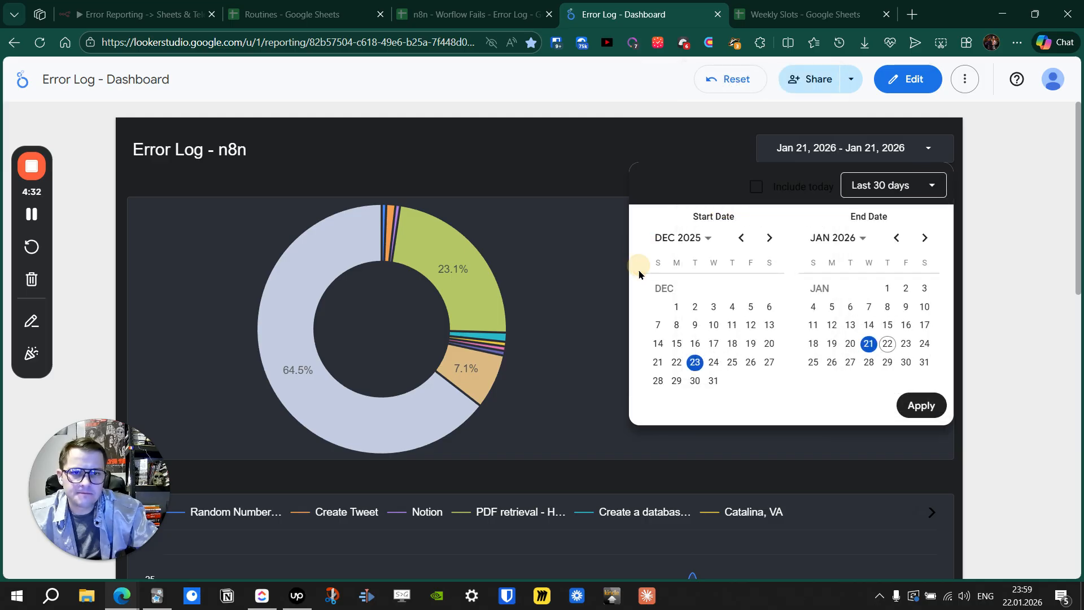
click(915, 404)
- Review the error message and workflow tables for the last 30 days, dismissing the incoming chat notification
scroll(583, 296, down, 10)
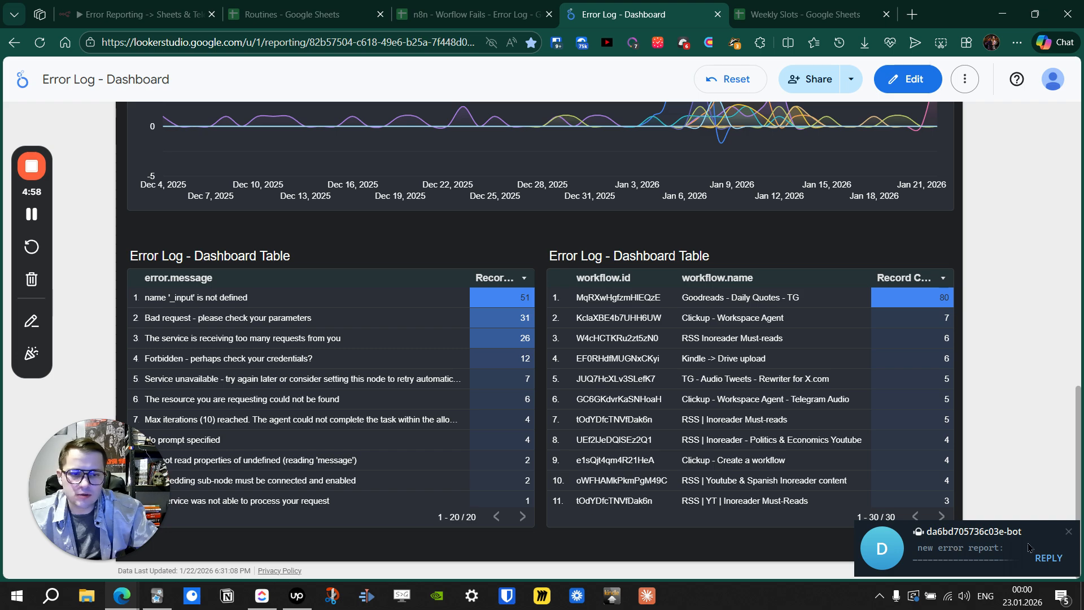
click(1067, 532)
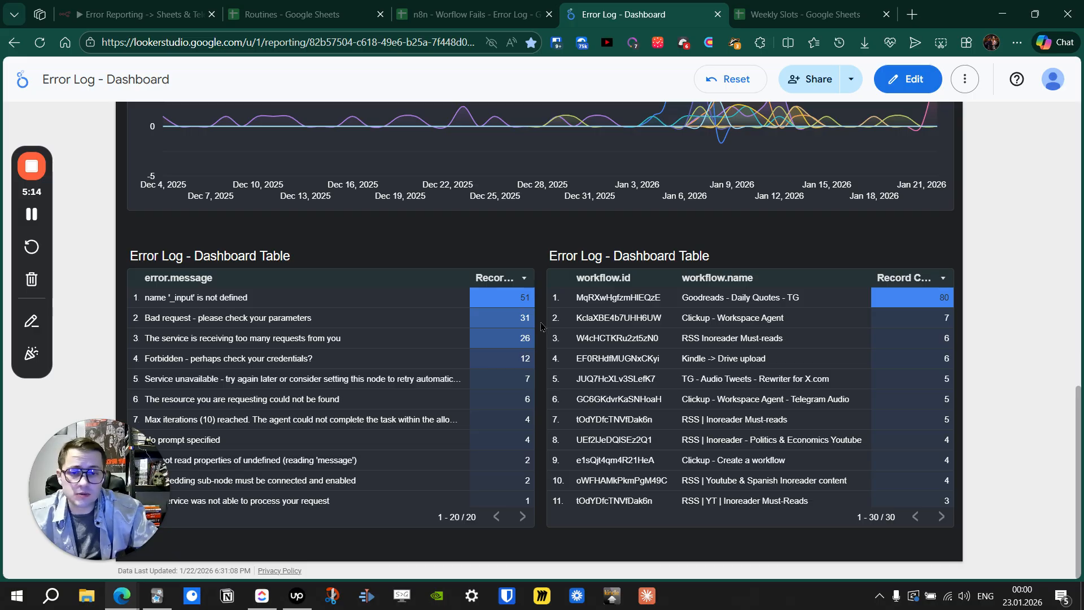
scroll(541, 326, up, 10)
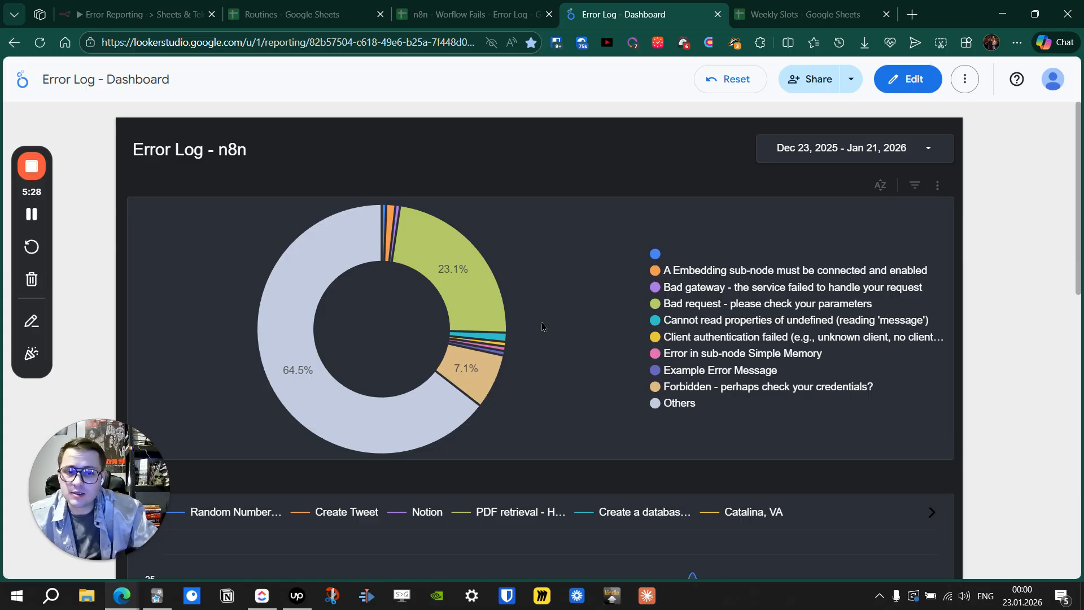
click(971, 83)
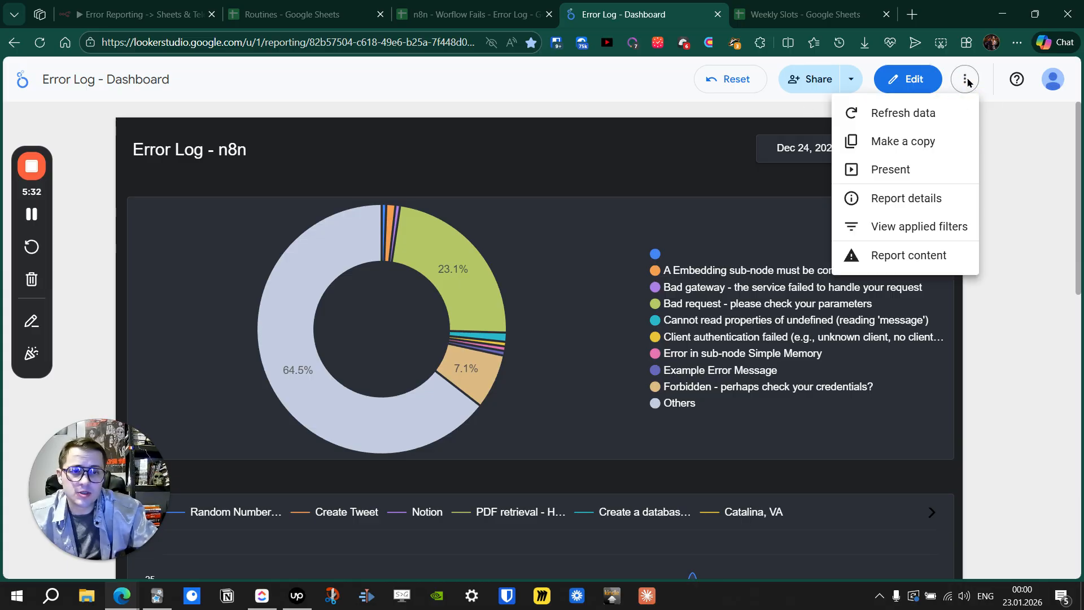
click(987, 196)
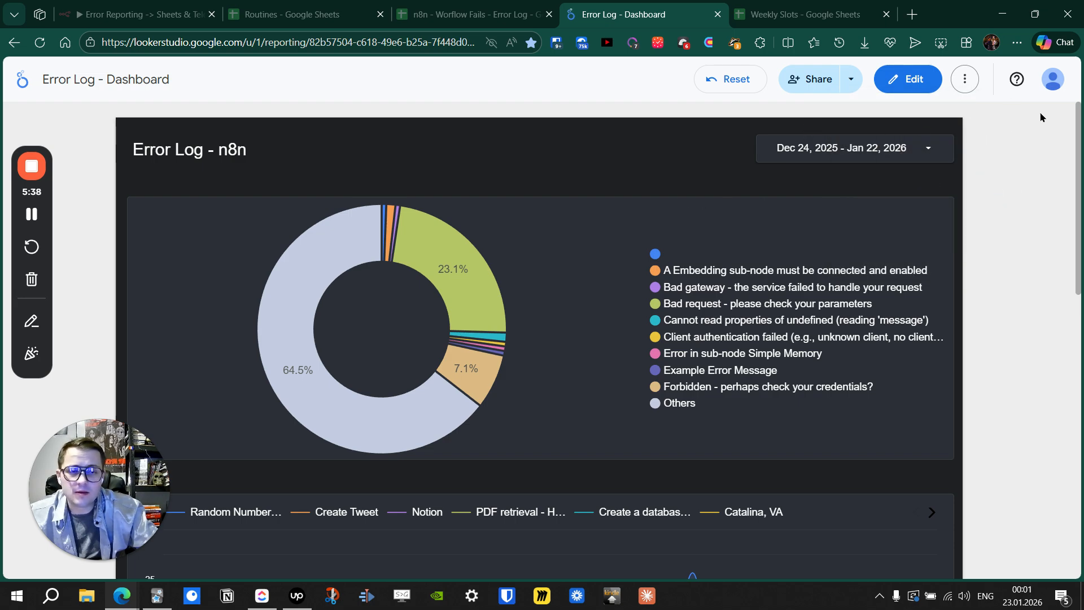
click(1053, 86)
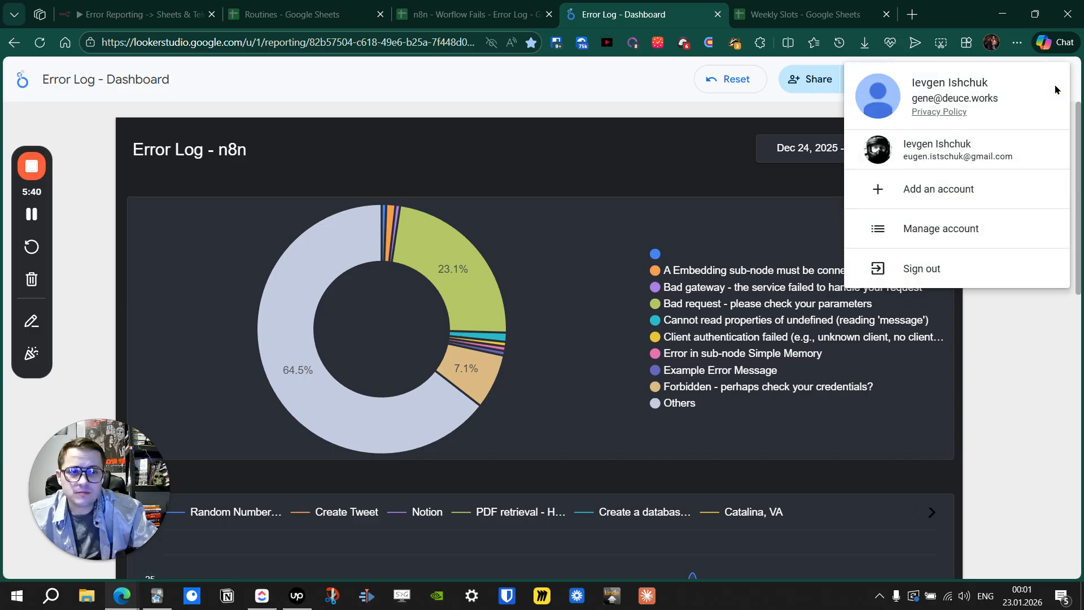
key(Escape)
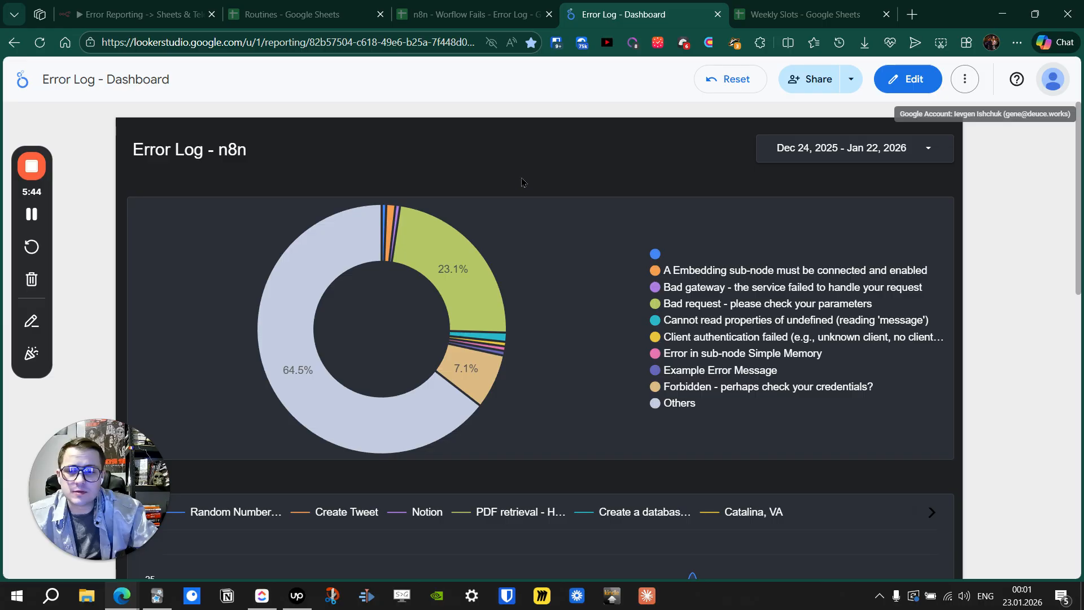
- Examine the errors-over-time chart together with the record counts per error message and workflow
scroll(522, 179, down, 8)
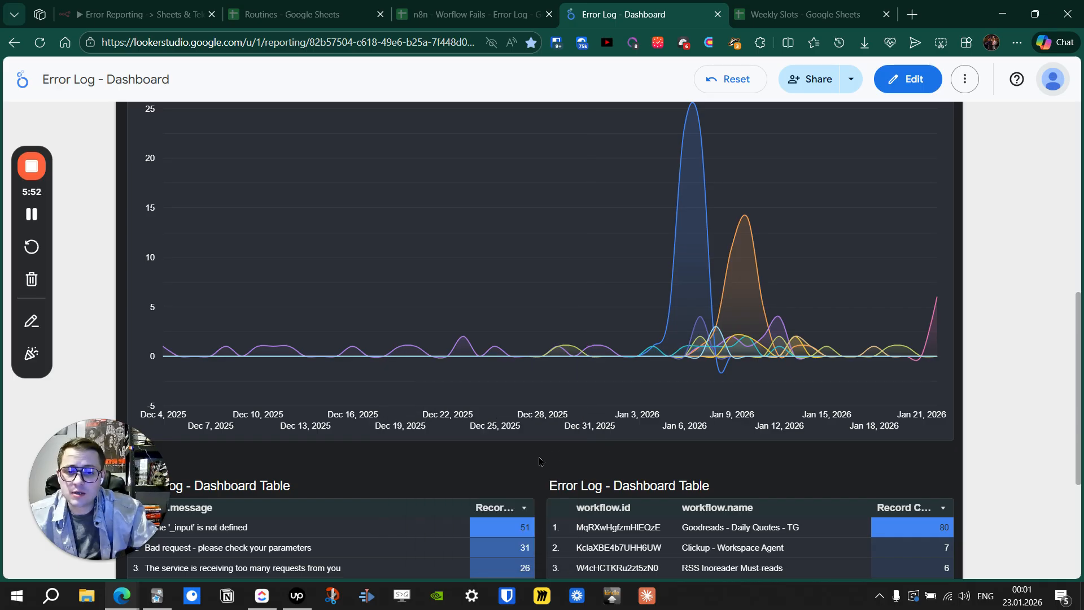
scroll(539, 461, down, 4)
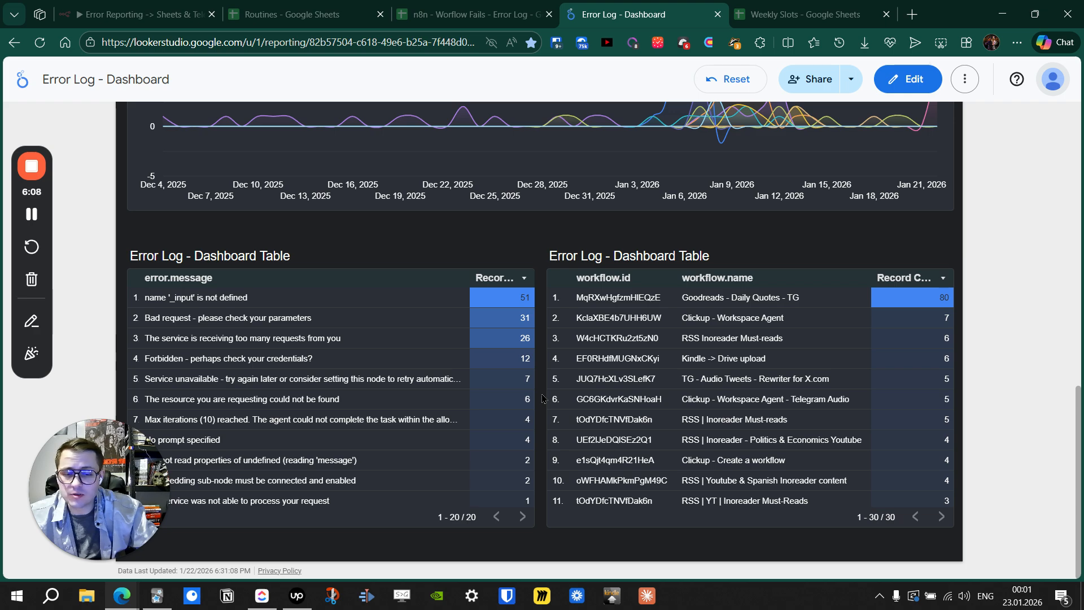
scroll(542, 397, up, 10)
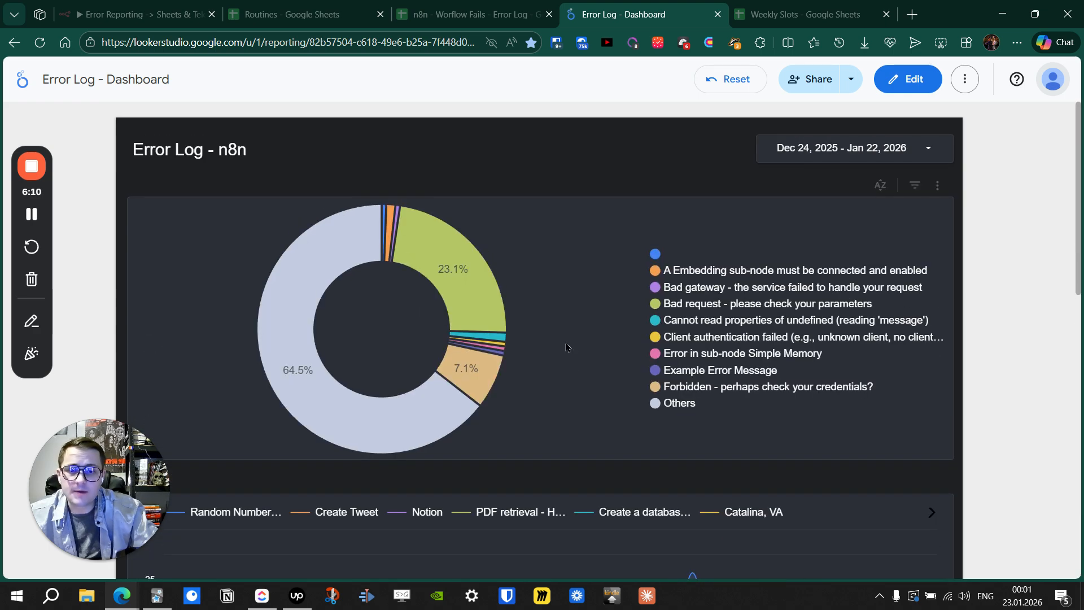
- Switch to the n8n error log spreadsheet and examine its error message, stack, workflow and summary columns across several rows
click(456, 12)
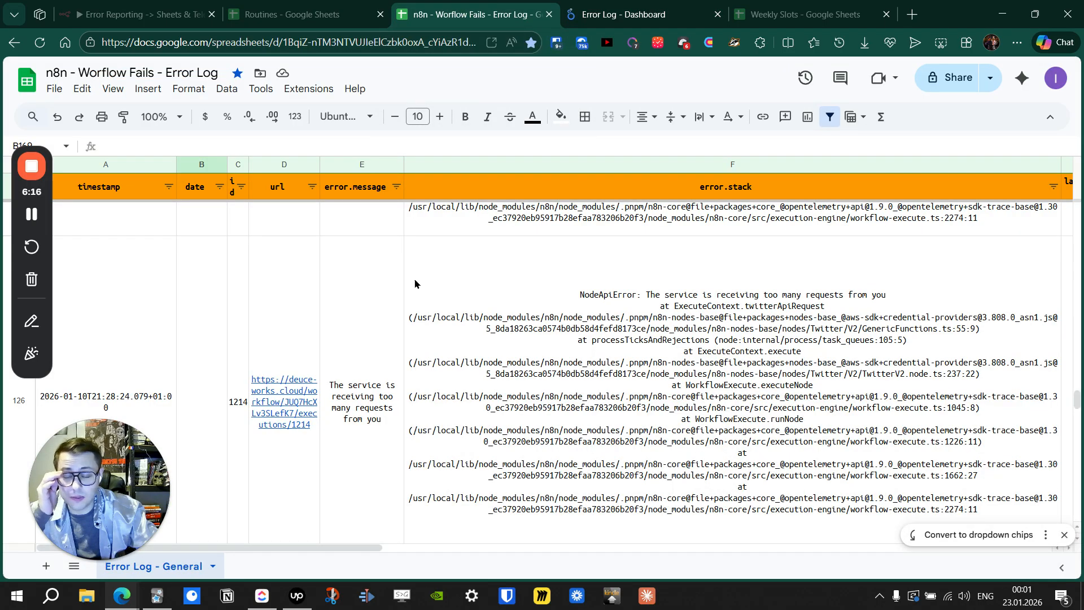
drag(122, 467, 991, 417)
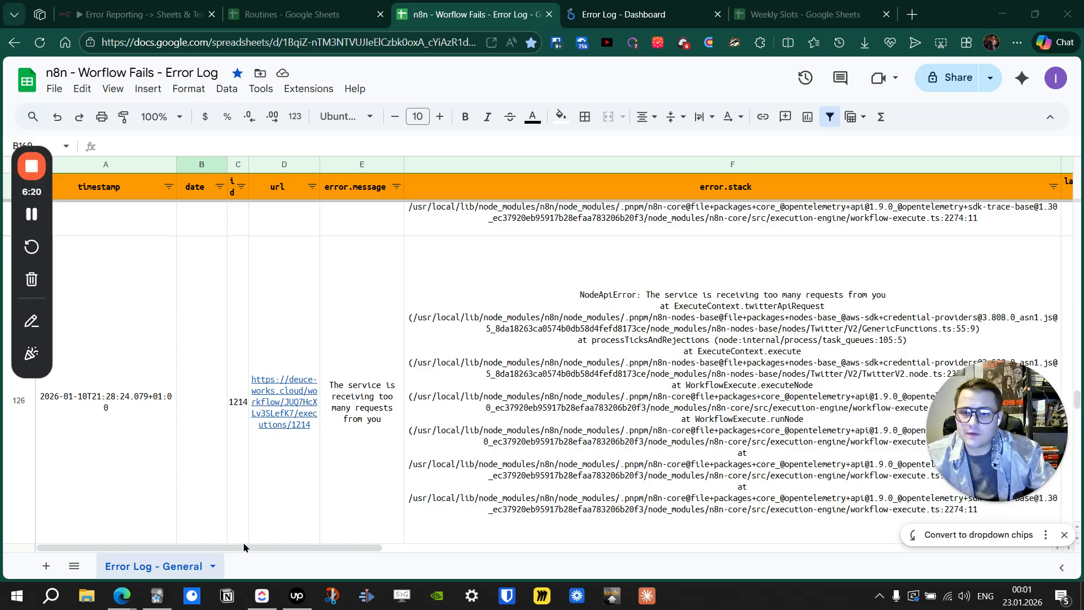
drag(249, 549, 599, 554)
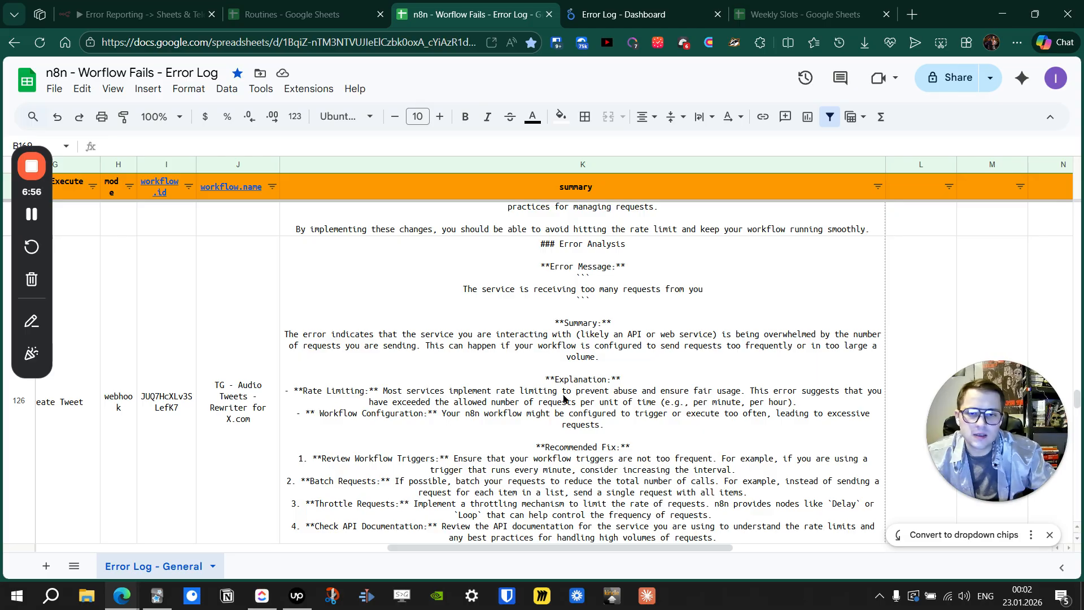
scroll(563, 398, down, 10)
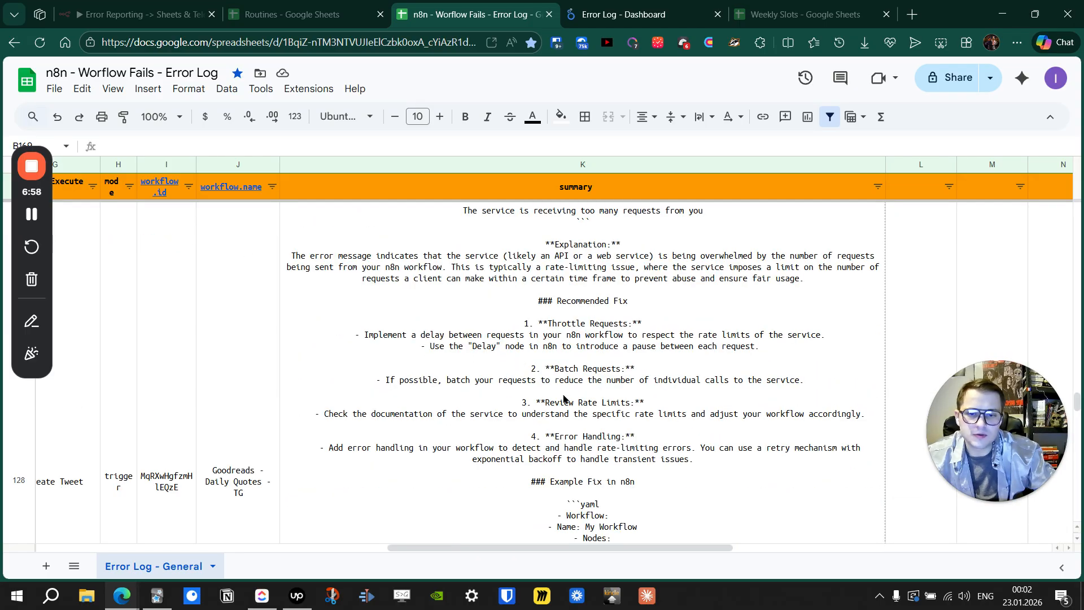
drag(612, 548, 293, 493)
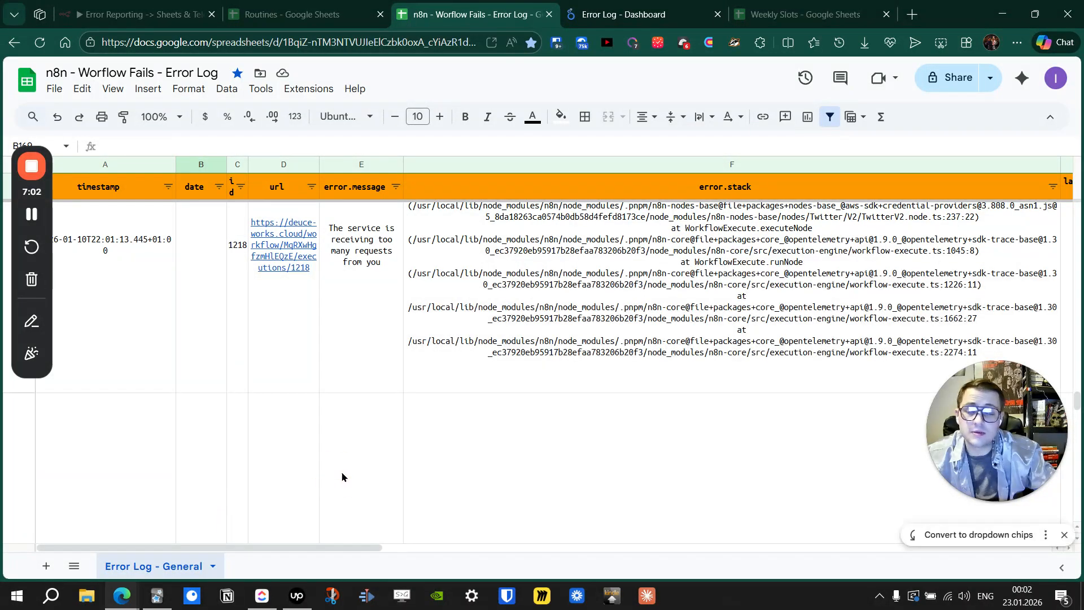
scroll(342, 476, down, 2)
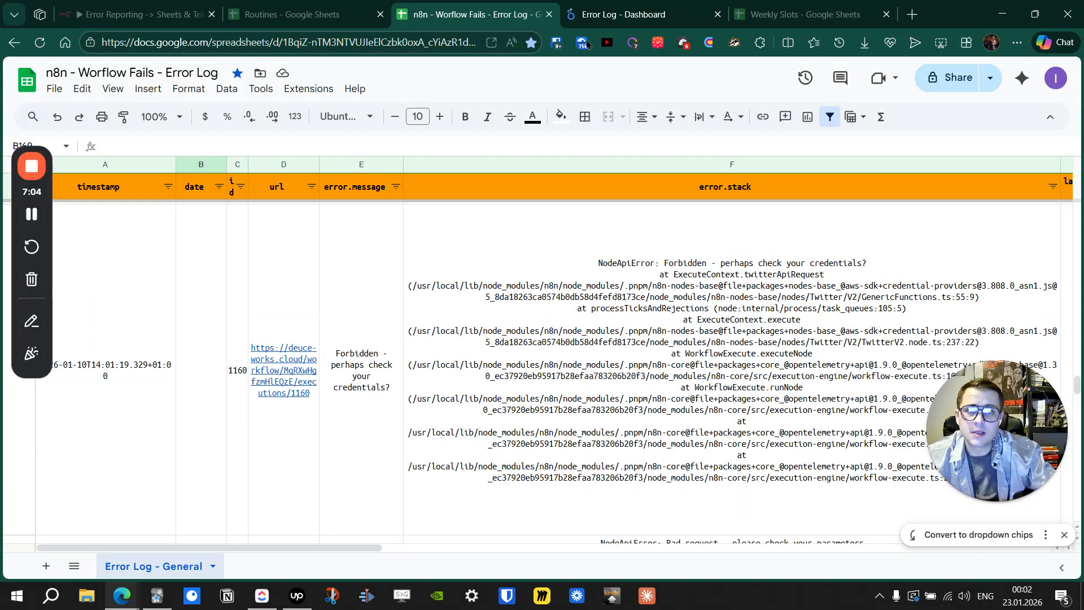
- Return from the spreadsheet to the dashboard, go to the Looker Studio home page and create a blank report
click(621, 14)
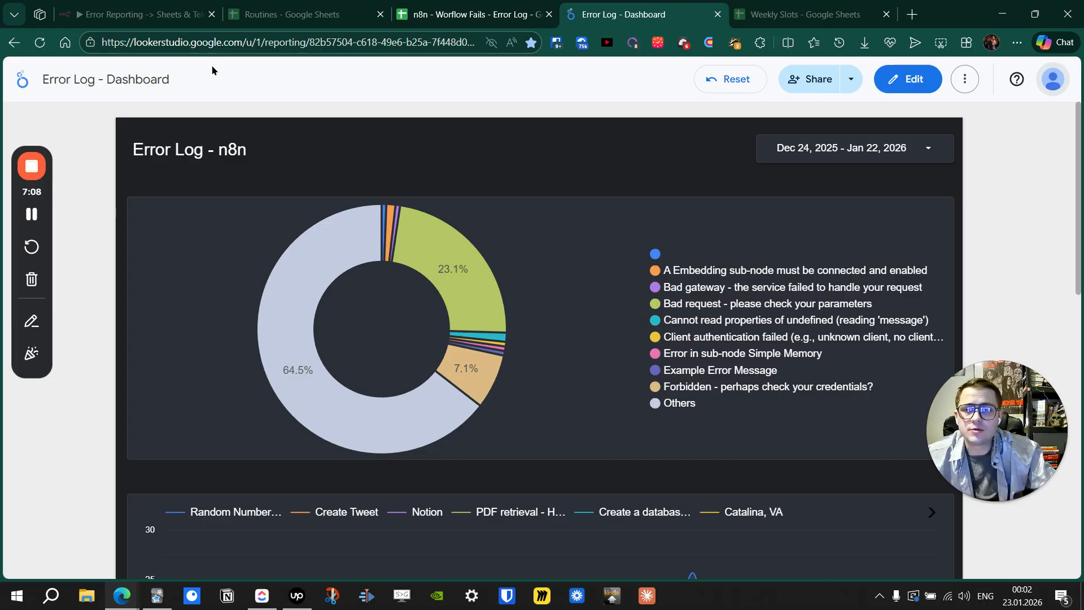
click(22, 80)
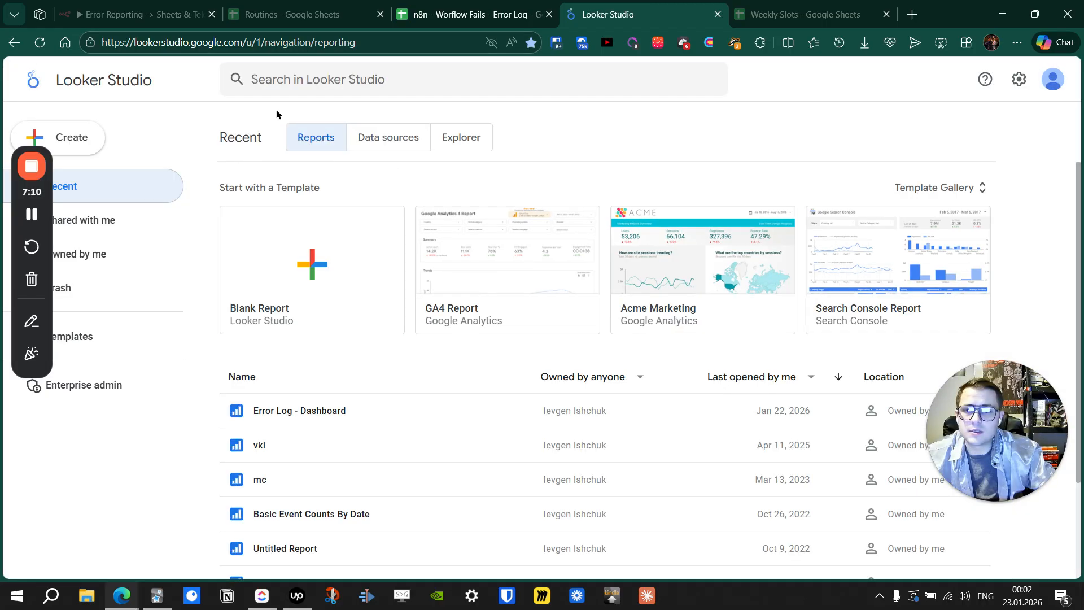
click(571, 140)
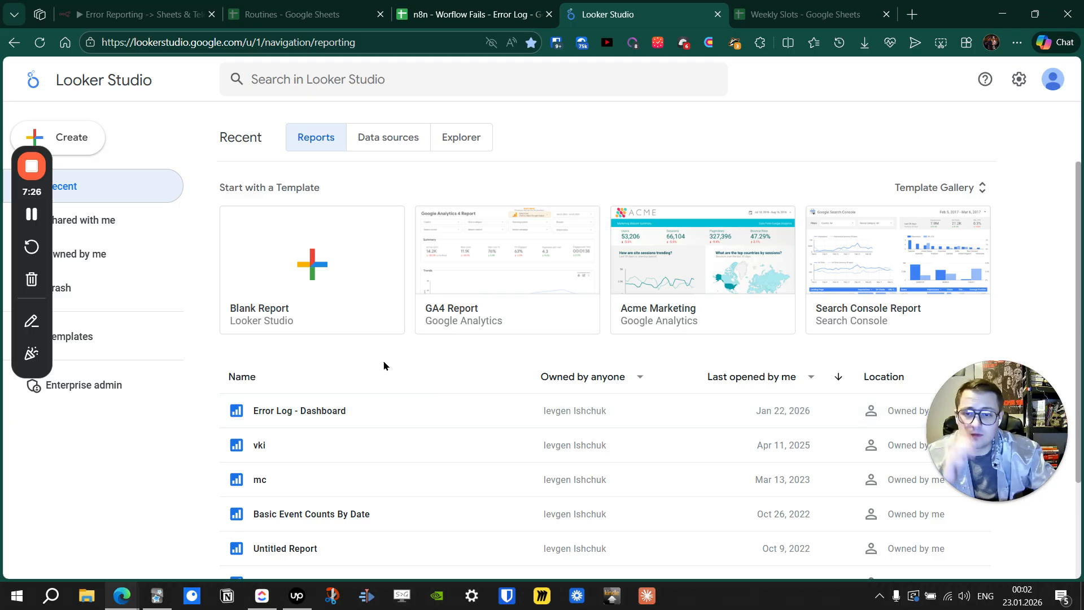
click(315, 278)
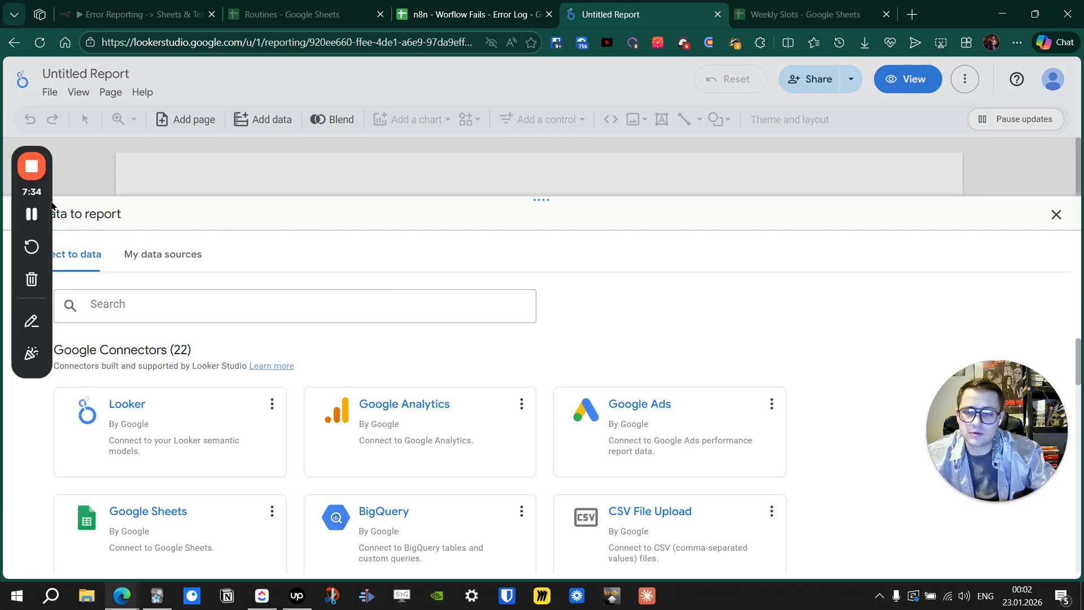
drag(16, 203, 1003, 145)
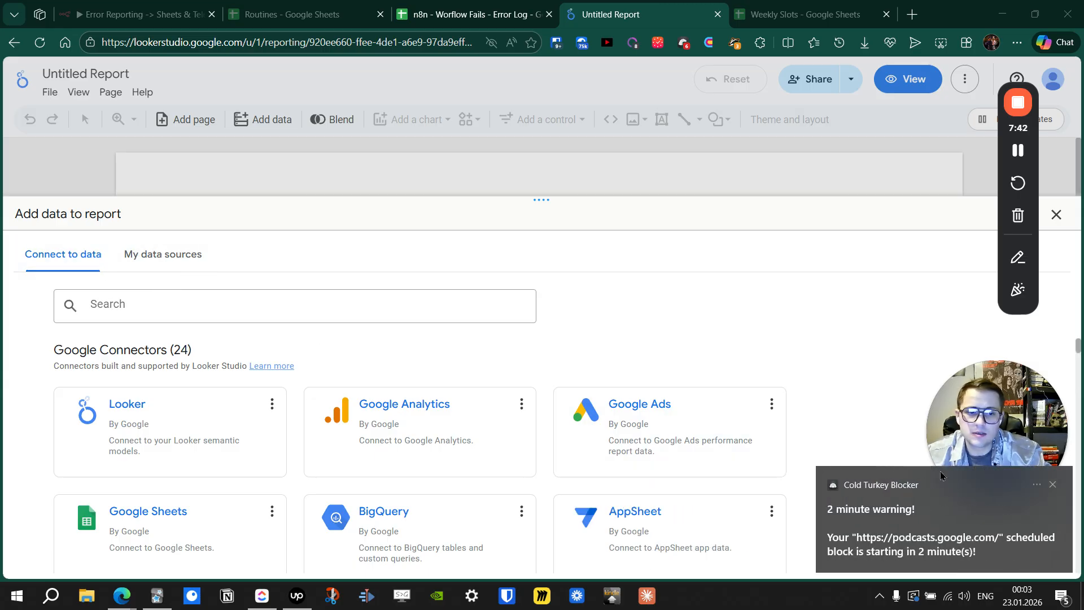
- Dismiss the blocker notification and examine the Google Sheets connector's worksheet and options for "n8n - Worflow Fails - Error Log", returning to the connector list
click(1052, 489)
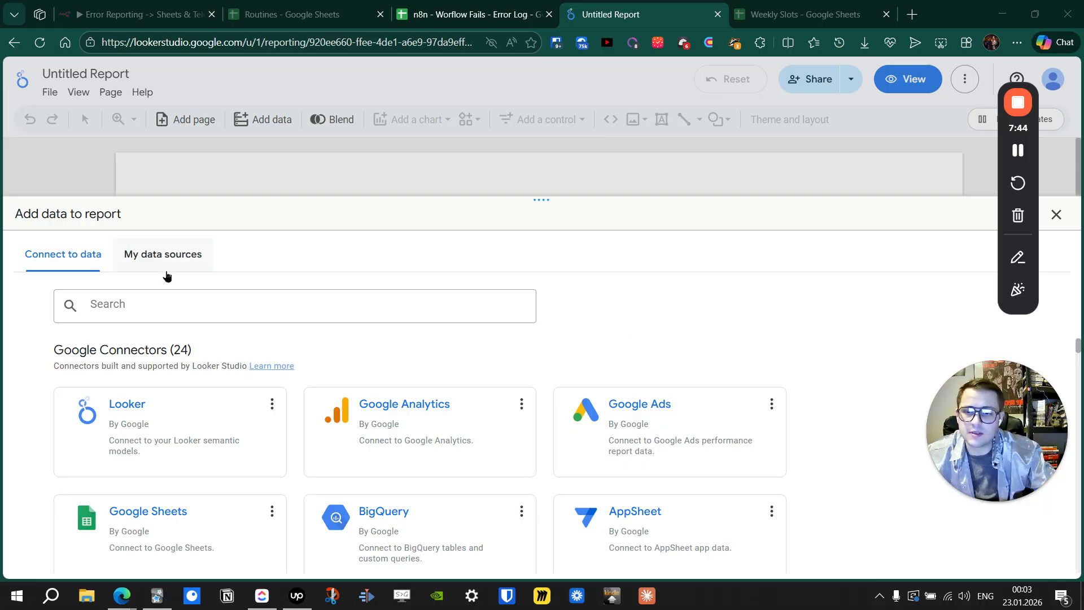
click(193, 514)
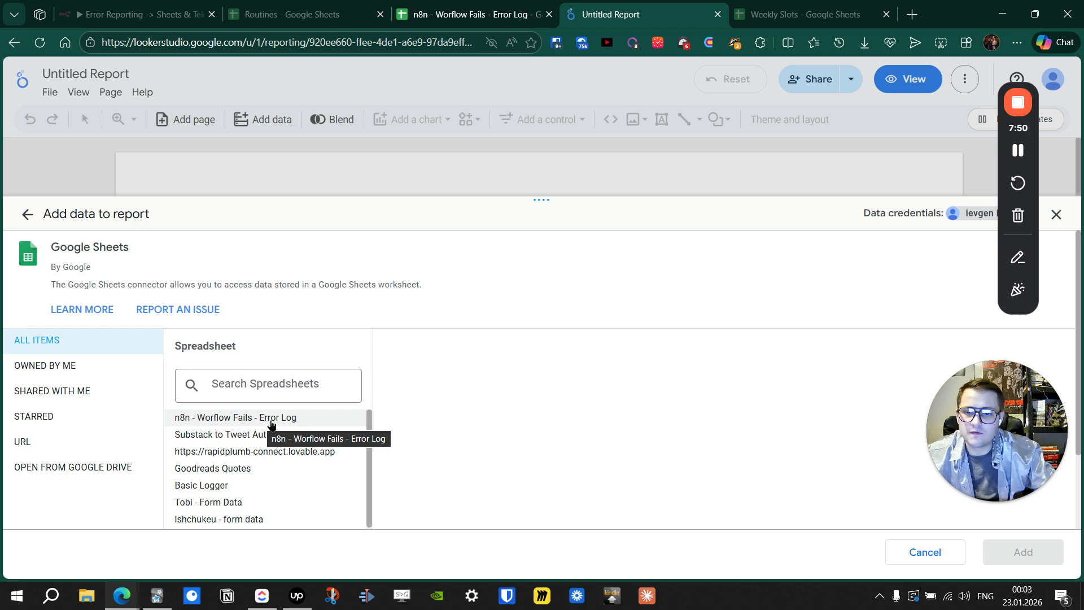
click(270, 424)
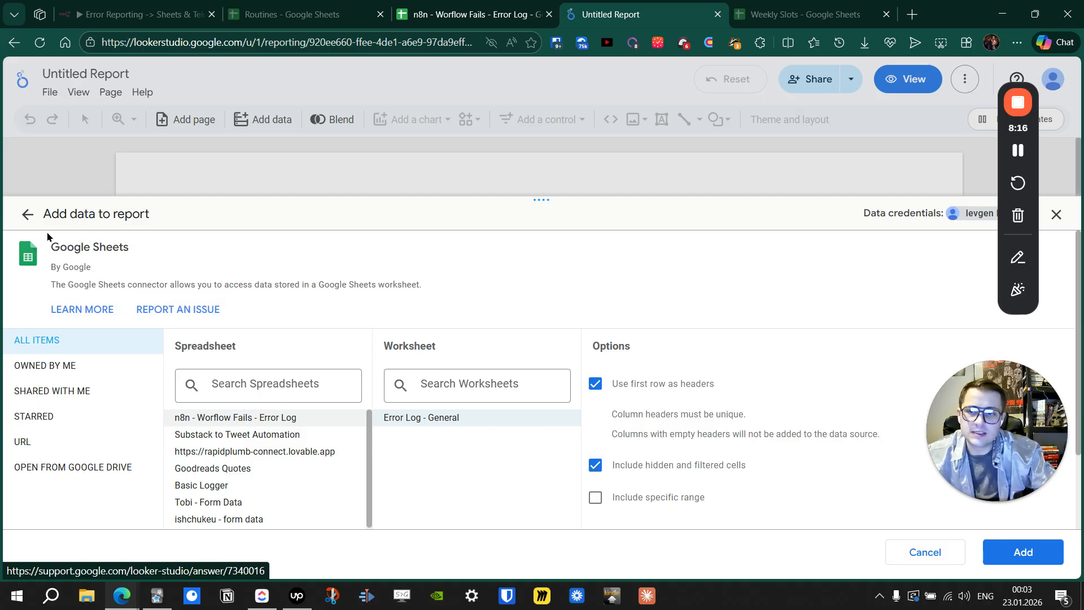
click(26, 214)
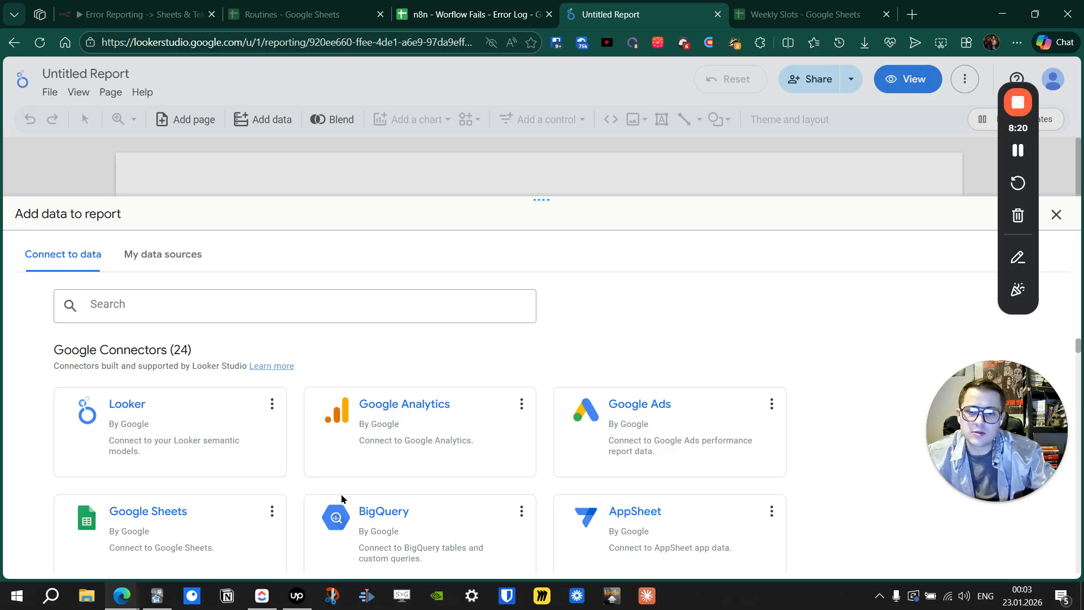
- Look through the available Google connectors, from file uploads to SQL databases and YouTube Analytics
scroll(297, 444, down, 5)
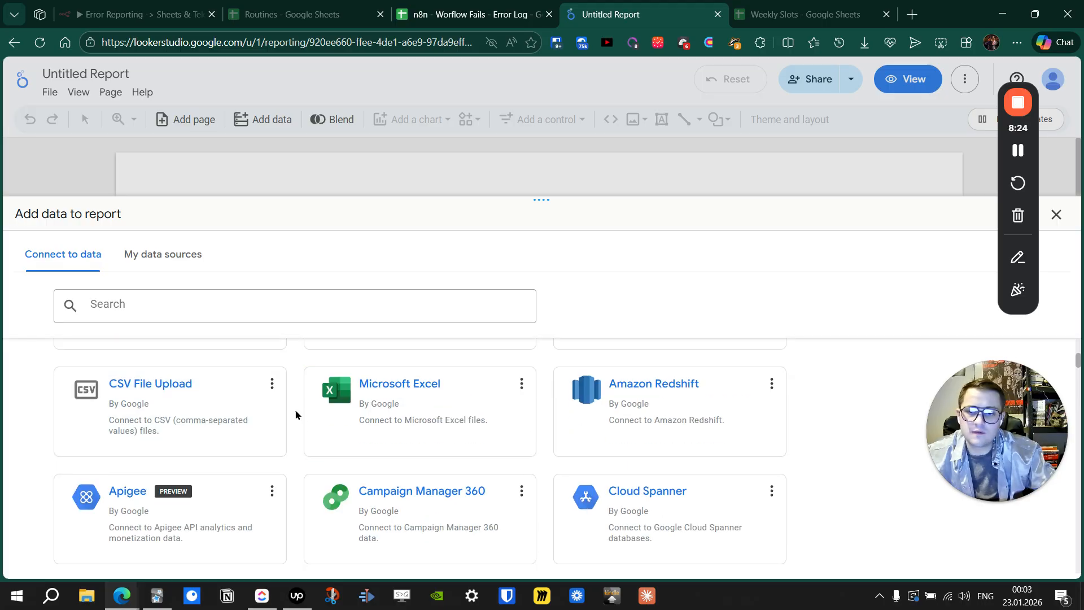
scroll(294, 415, down, 4)
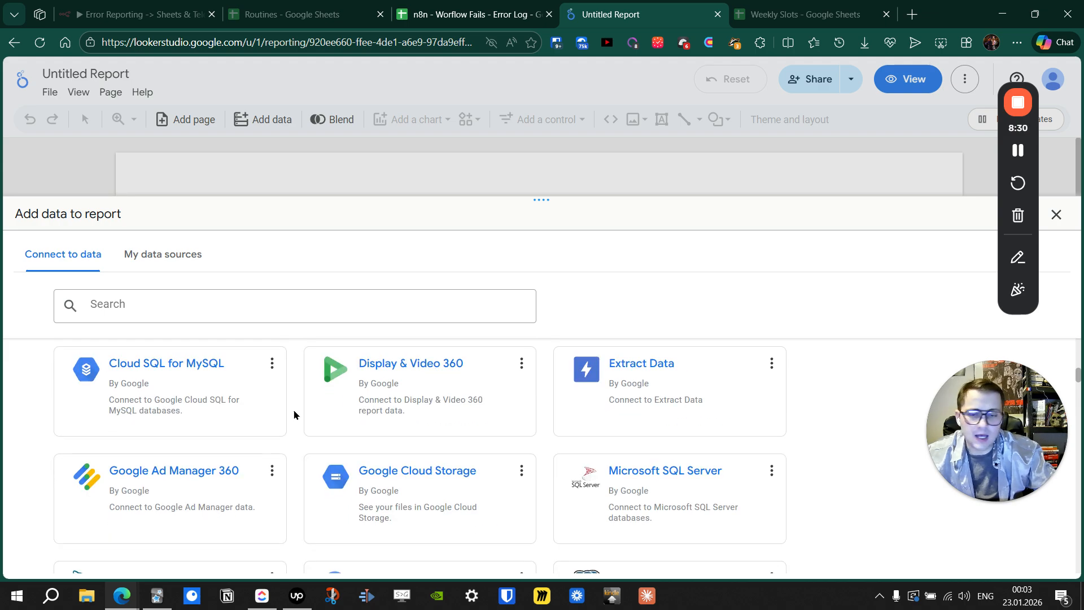
scroll(295, 415, down, 4)
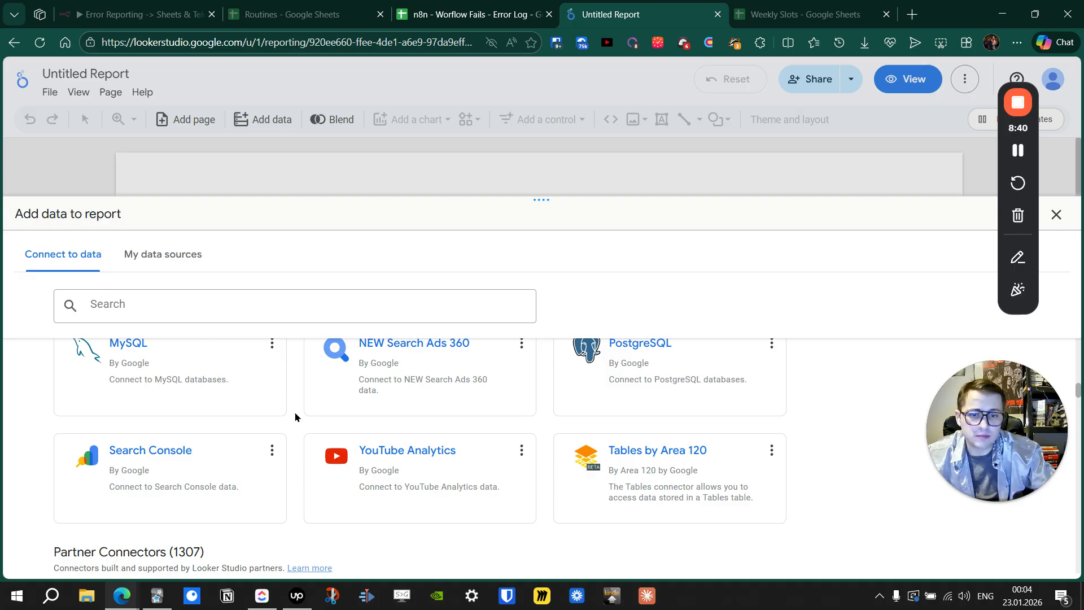
scroll(286, 412, down, 4)
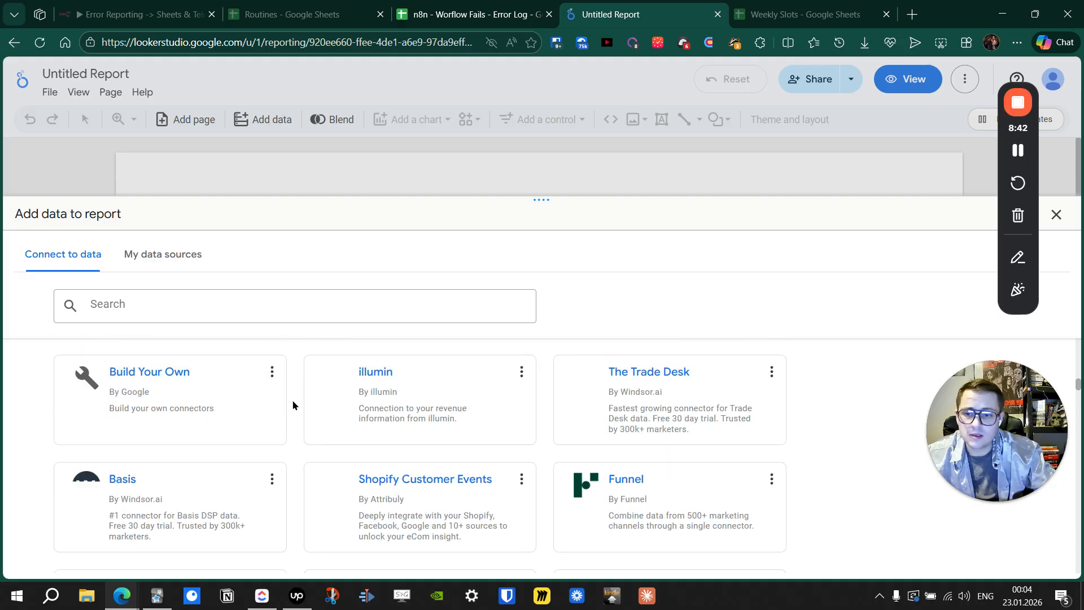
scroll(254, 410, up, 4)
scroll(184, 396, down, 4)
scroll(187, 395, up, 4)
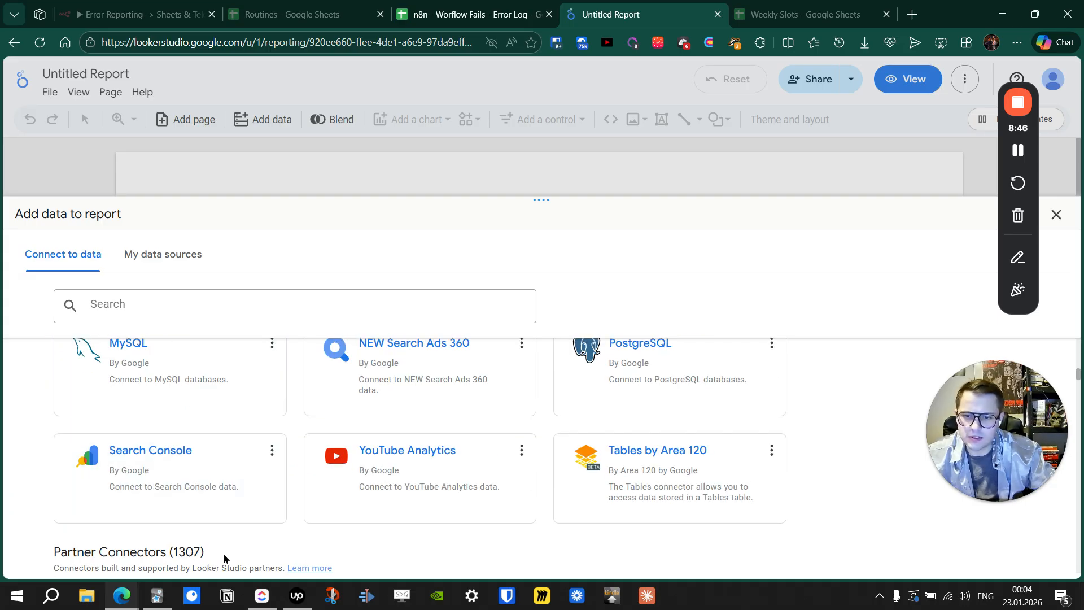
- Browse the partner connectors for advertising, social media, CRM and analytics sources, returning to the start of the connector list
scroll(206, 556, down, 4)
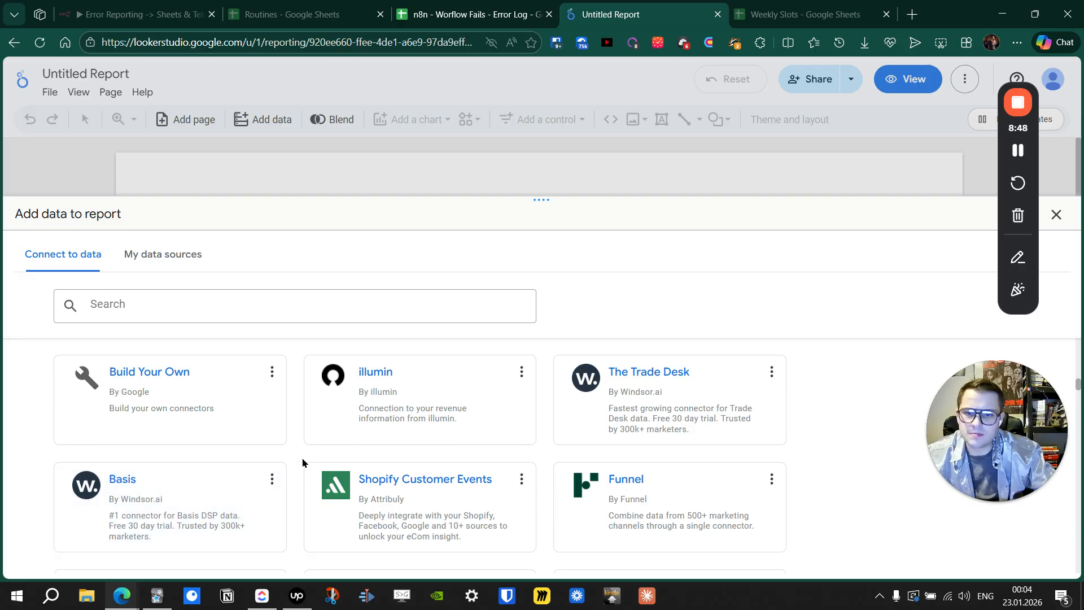
scroll(301, 458, down, 5)
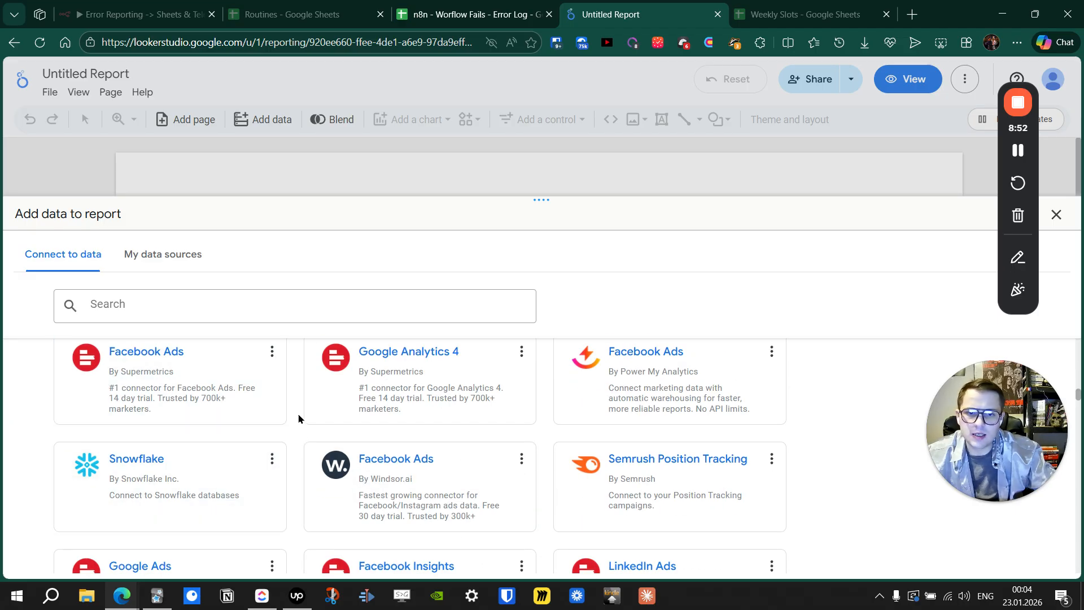
scroll(299, 418, down, 8)
scroll(298, 419, up, 4)
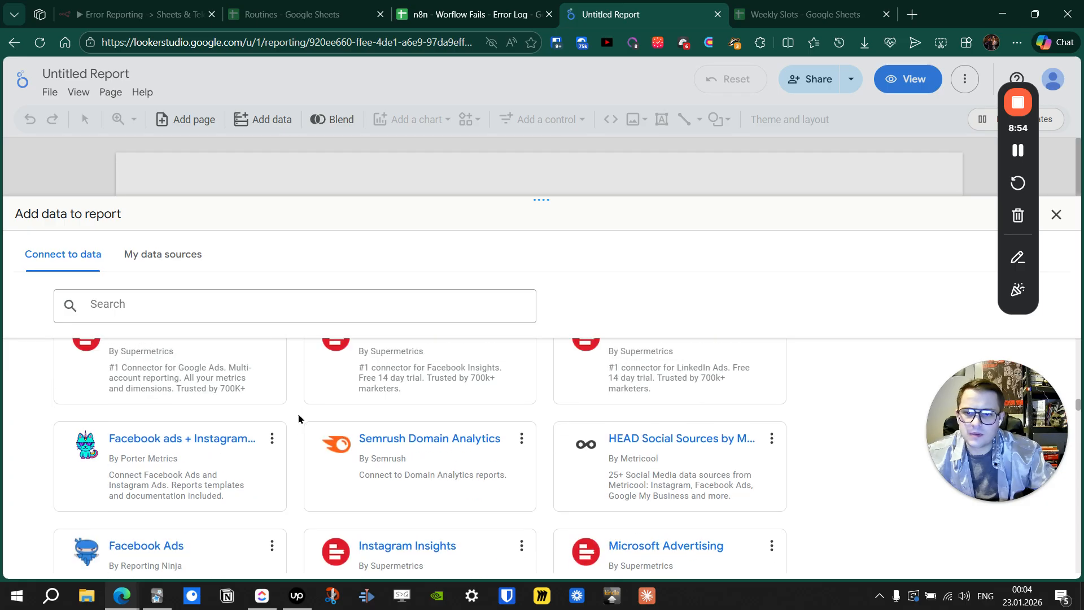
scroll(299, 418, down, 4)
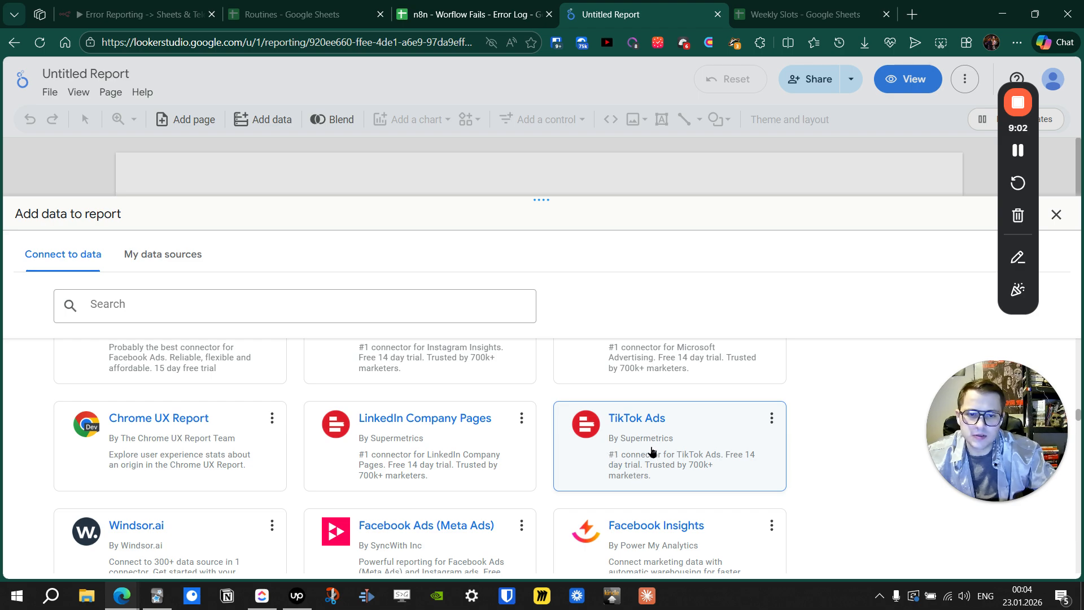
scroll(542, 432, down, 5)
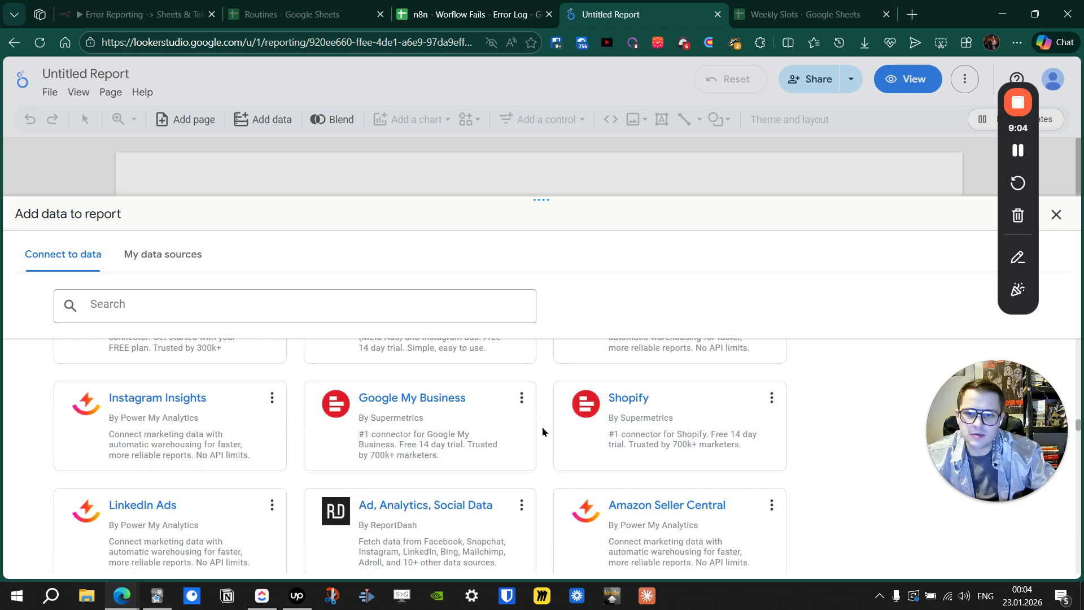
scroll(543, 432, down, 5)
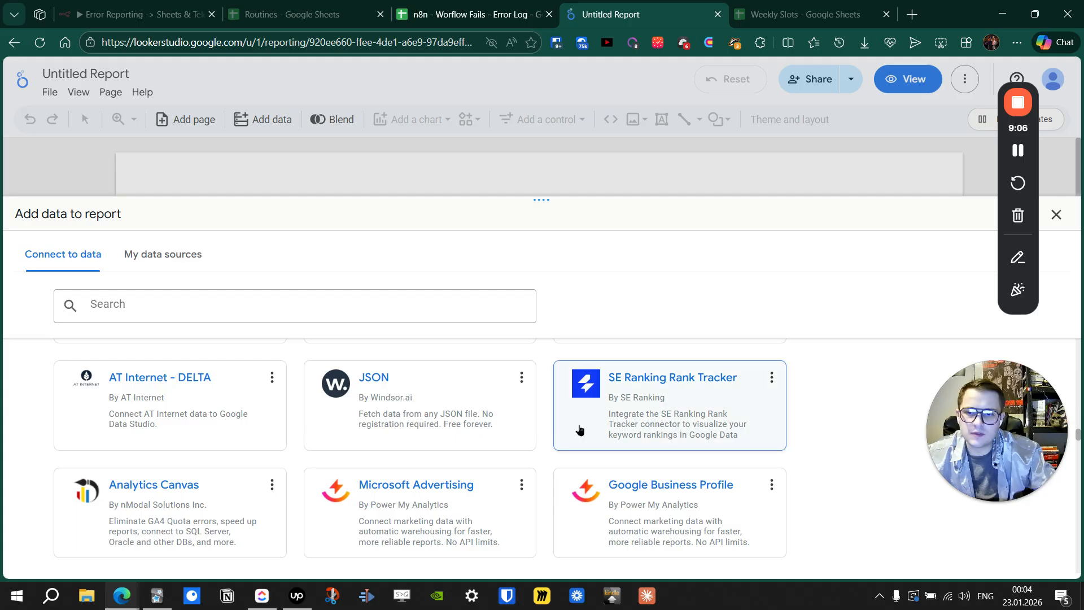
scroll(574, 430, up, 3)
scroll(578, 429, down, 6)
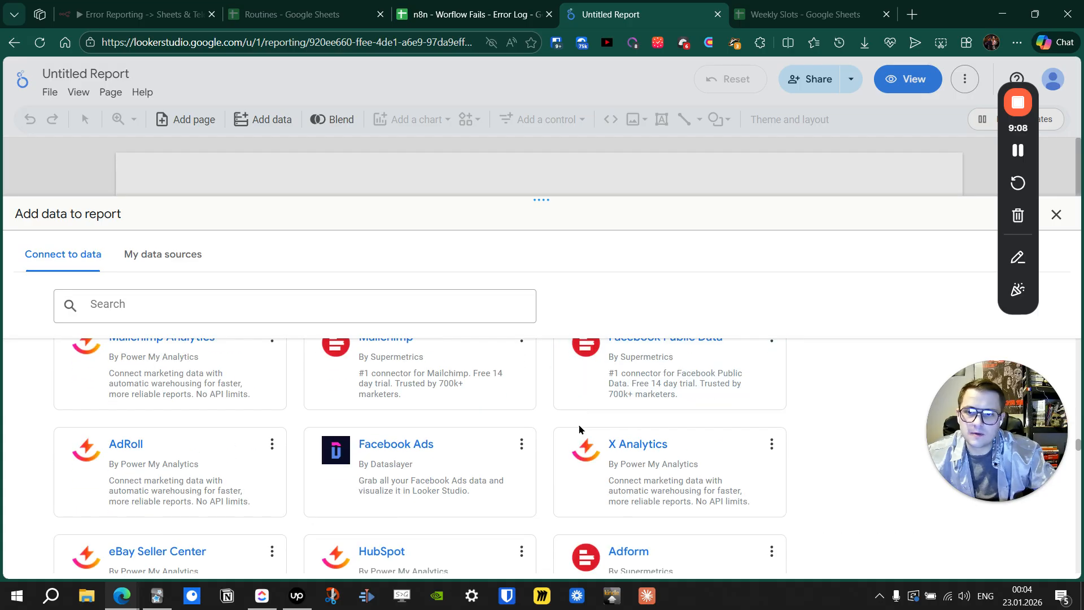
scroll(578, 429, down, 2)
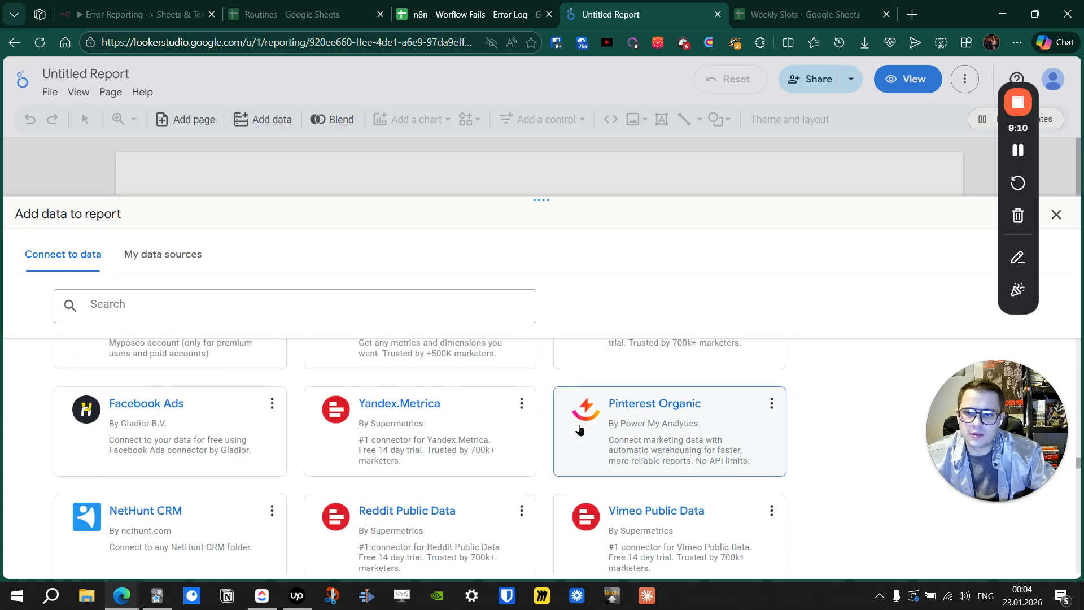
scroll(579, 429, down, 3)
scroll(579, 429, up, 15)
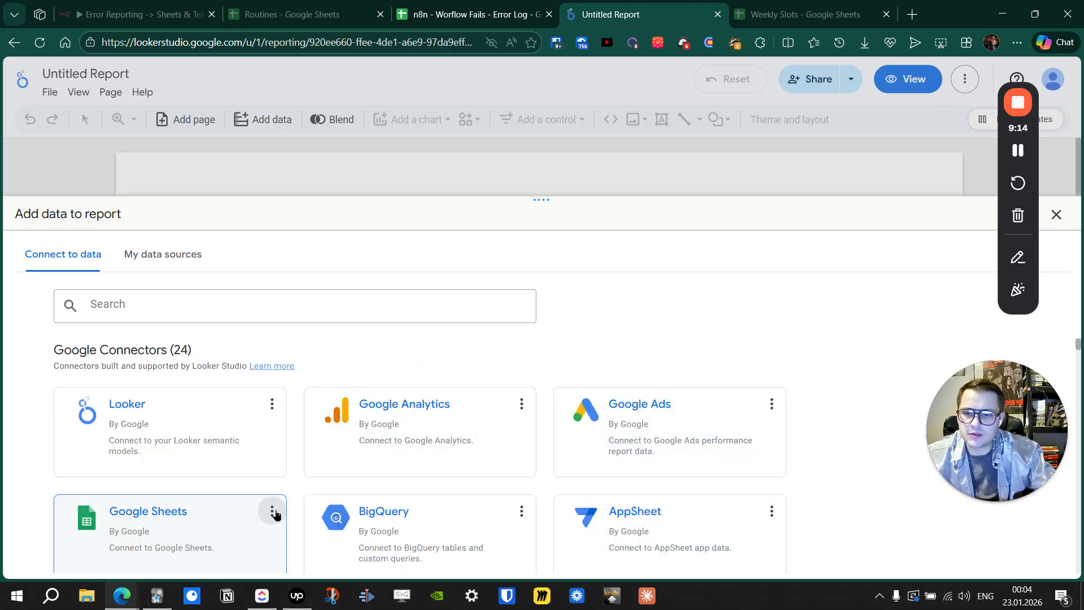
- Add the "Error Log - General" worksheet of "n8n - Worflow Fails - Error Log" from Google Sheets, using the first row as headers
click(197, 528)
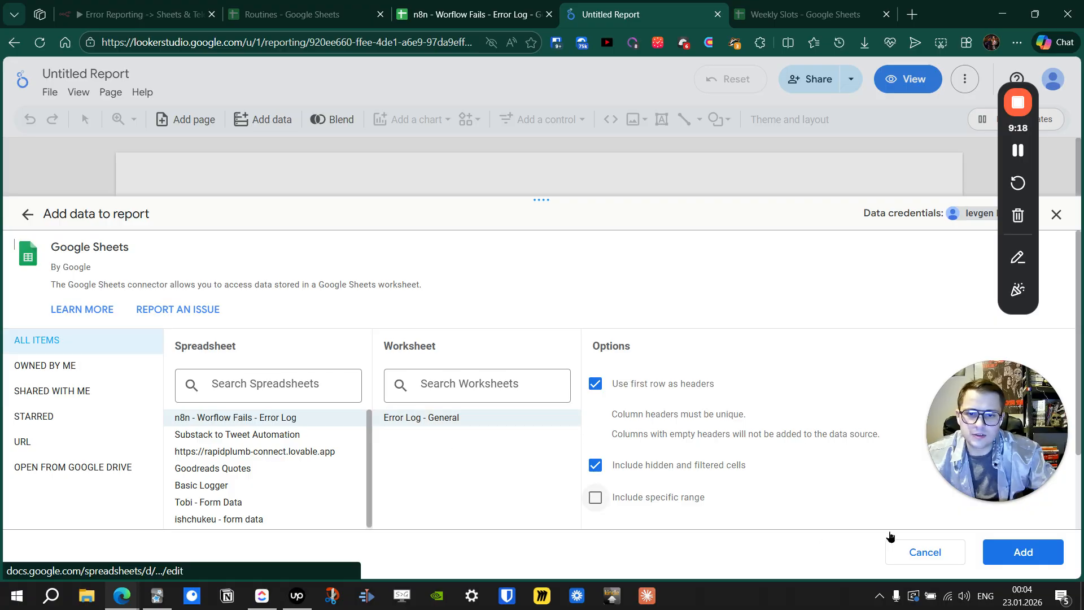
click(1010, 552)
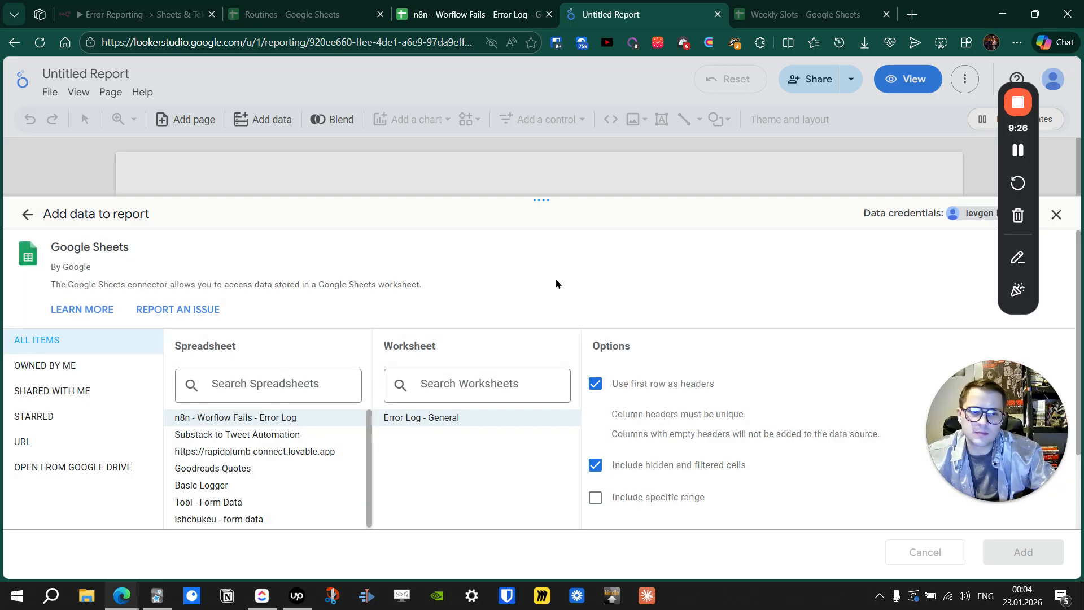
key(Escape)
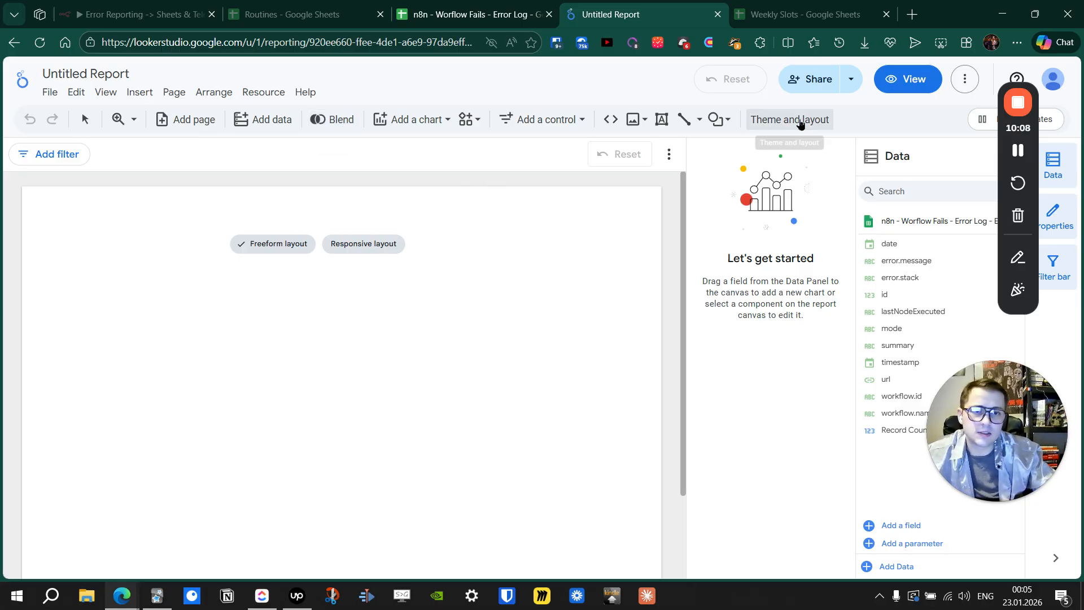
- Apply the Lagoon theme to the report
click(788, 118)
scroll(746, 326, down, 10)
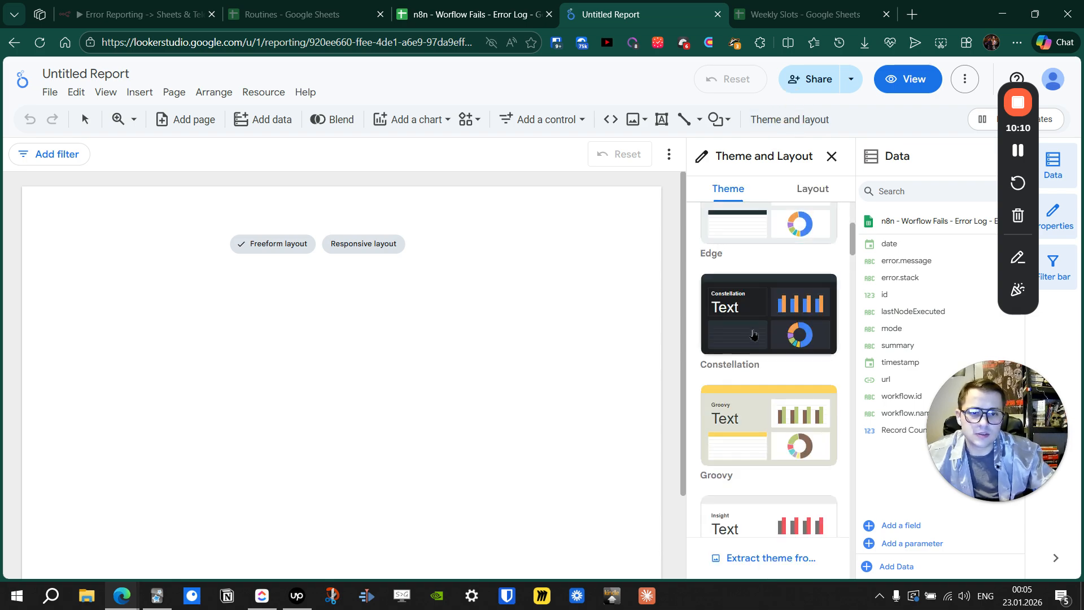
click(758, 249)
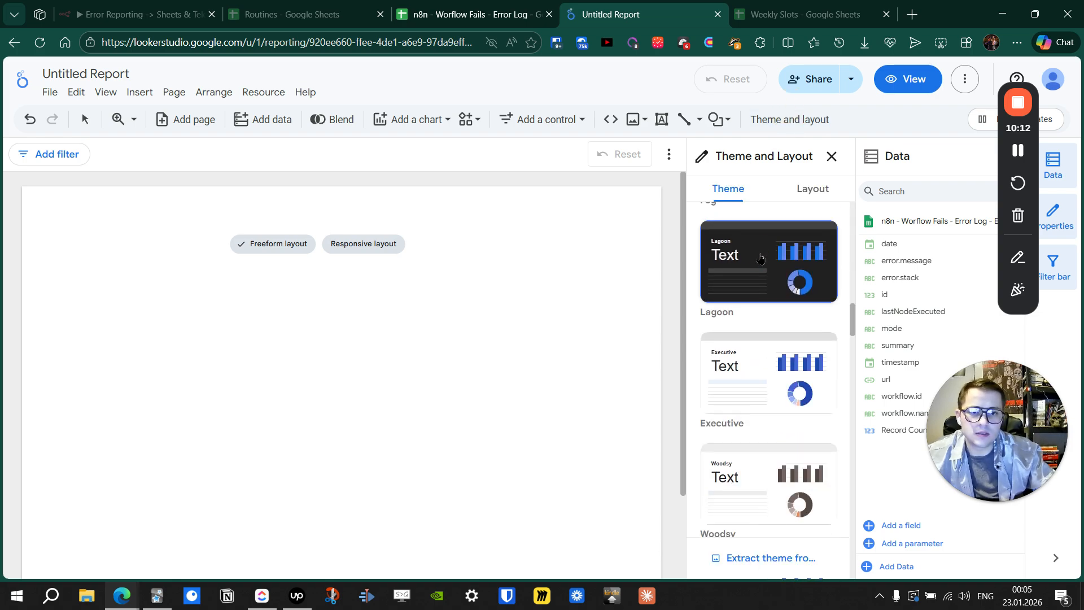
scroll(747, 260, up, 10)
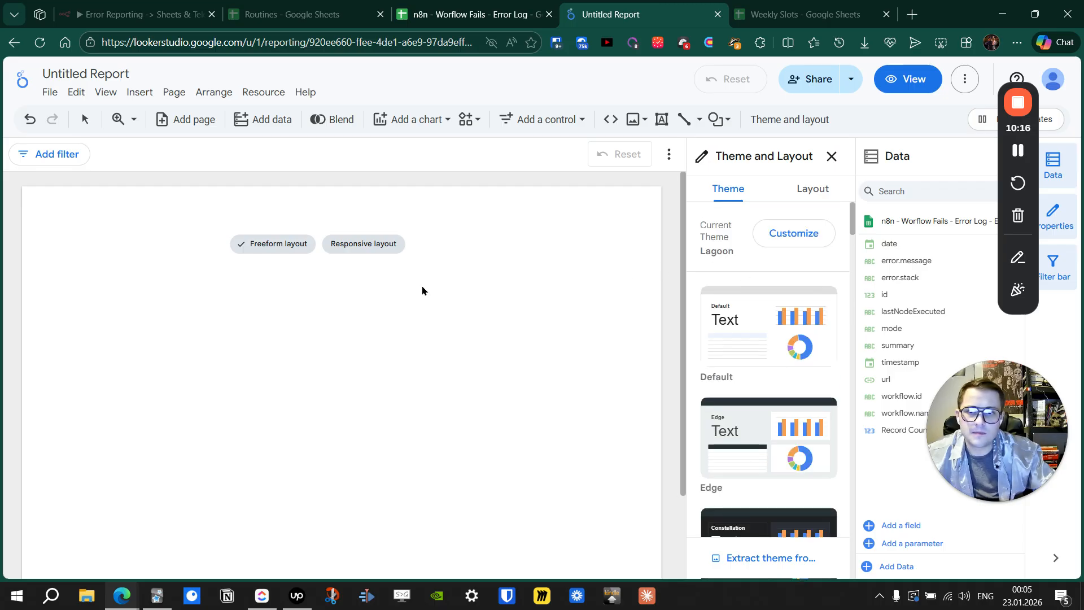
- Review the freeform and responsive layout choices along with the view mode, canvas size, snapping and grid settings
mouse_move(283, 256)
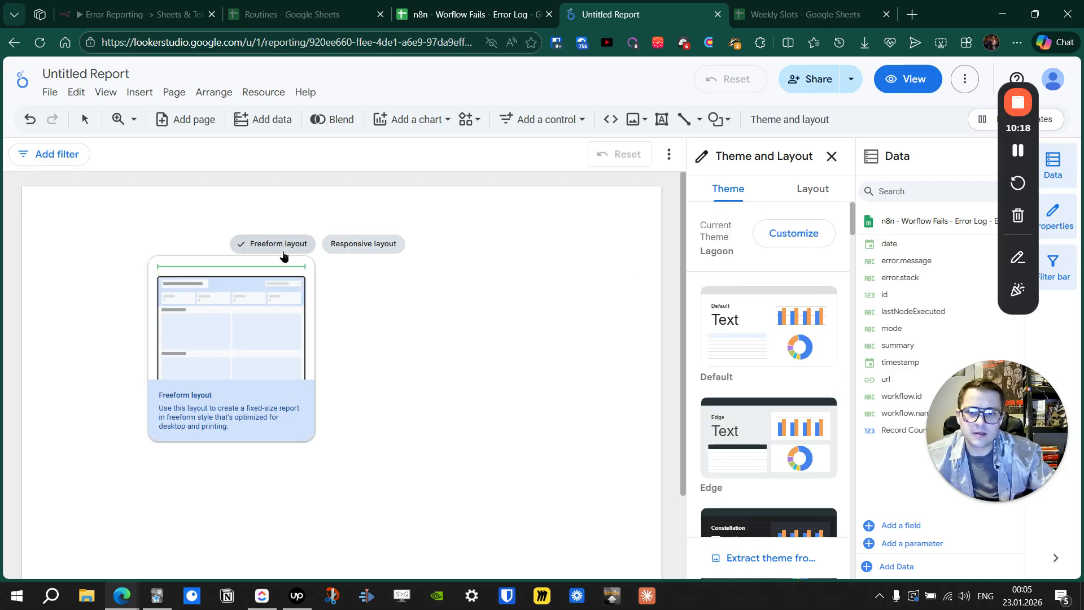
mouse_move(358, 244)
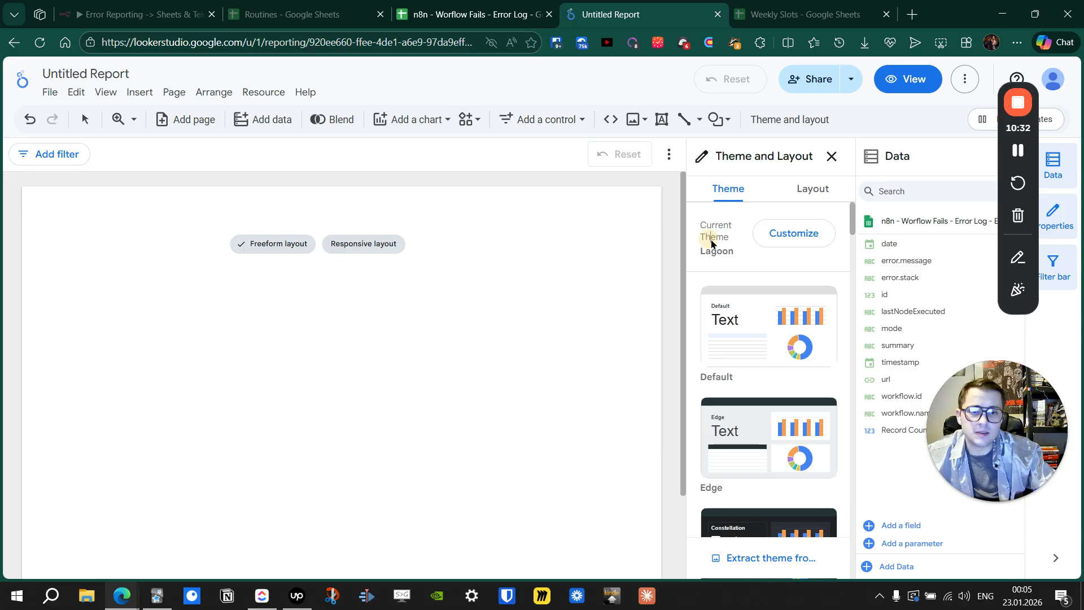
click(813, 188)
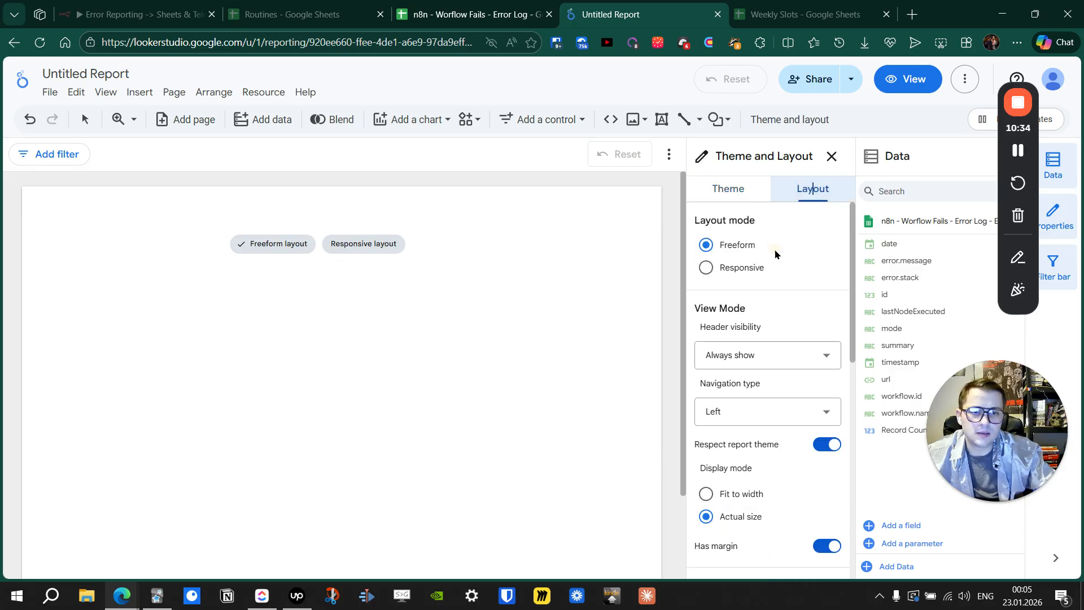
scroll(775, 312, down, 4)
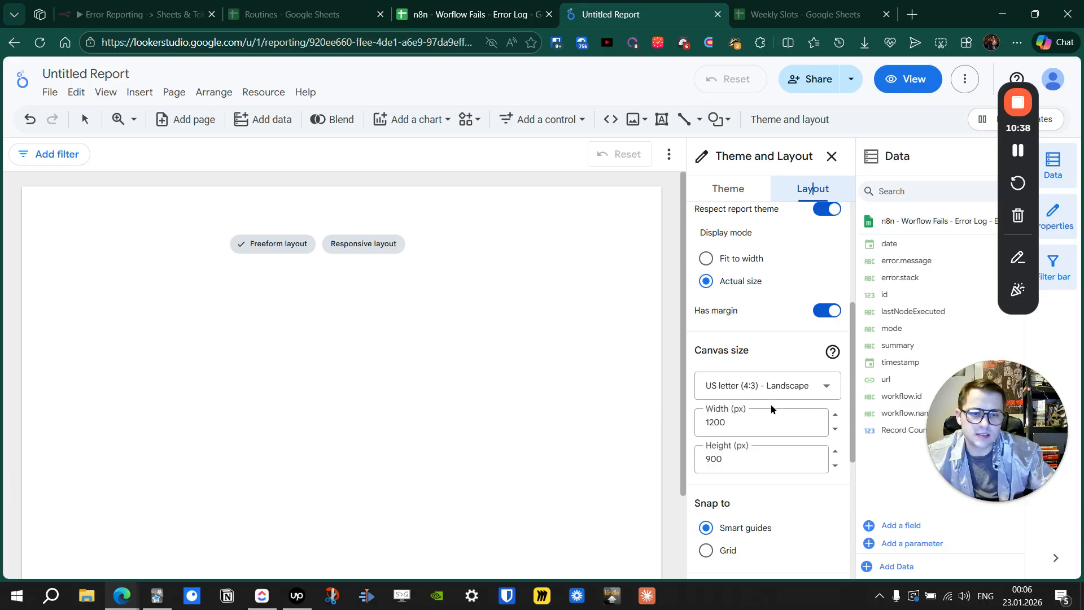
scroll(765, 462, down, 4)
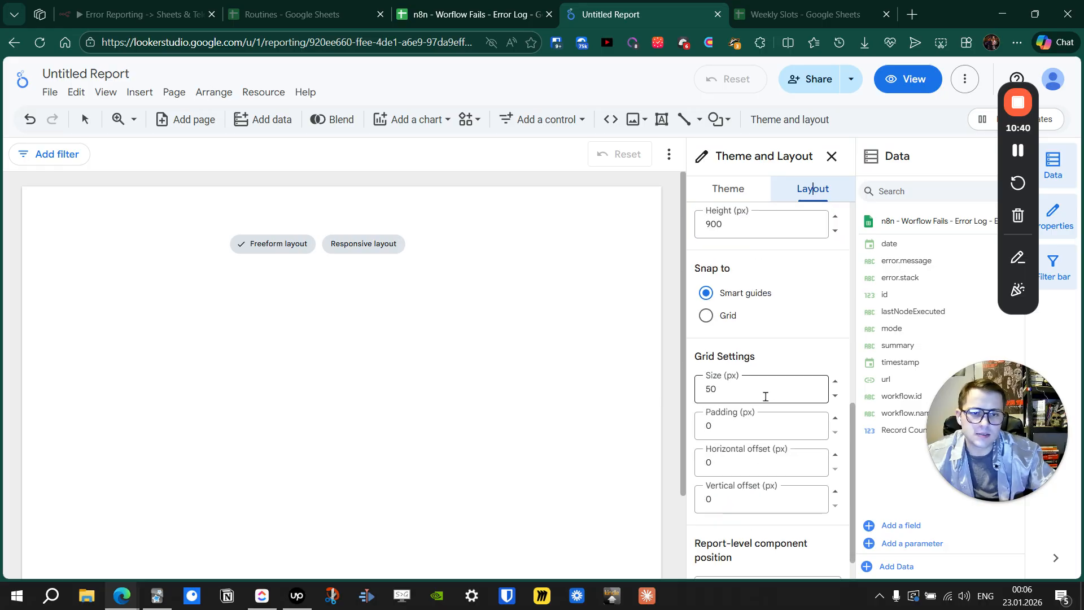
scroll(765, 406, down, 1)
scroll(765, 397, up, 6)
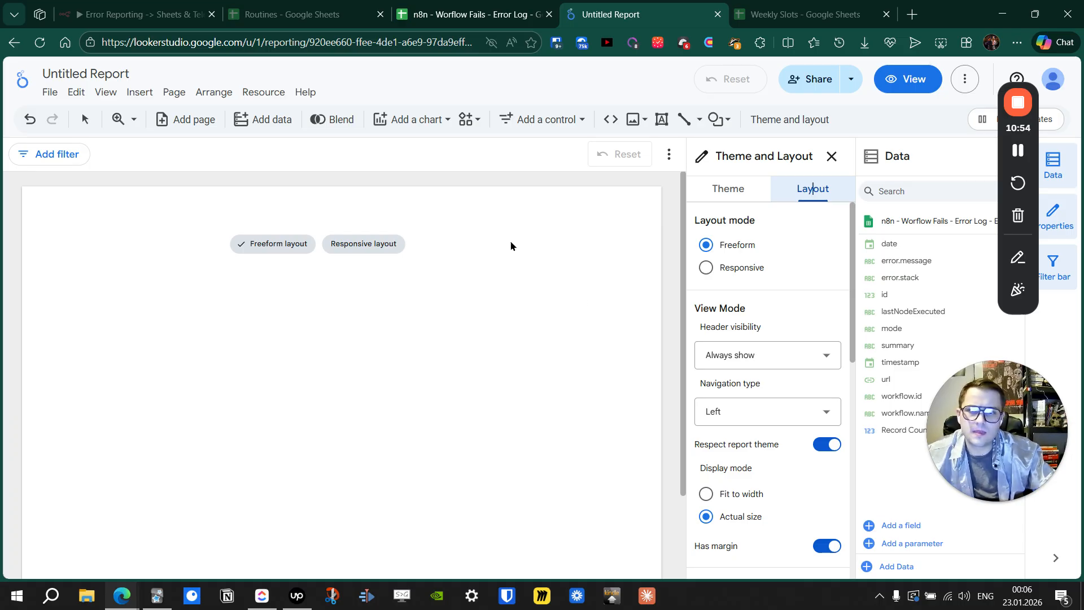
- Insert a table with heatmap below the page's upper edge and widen it to span nearly the full page width
click(413, 121)
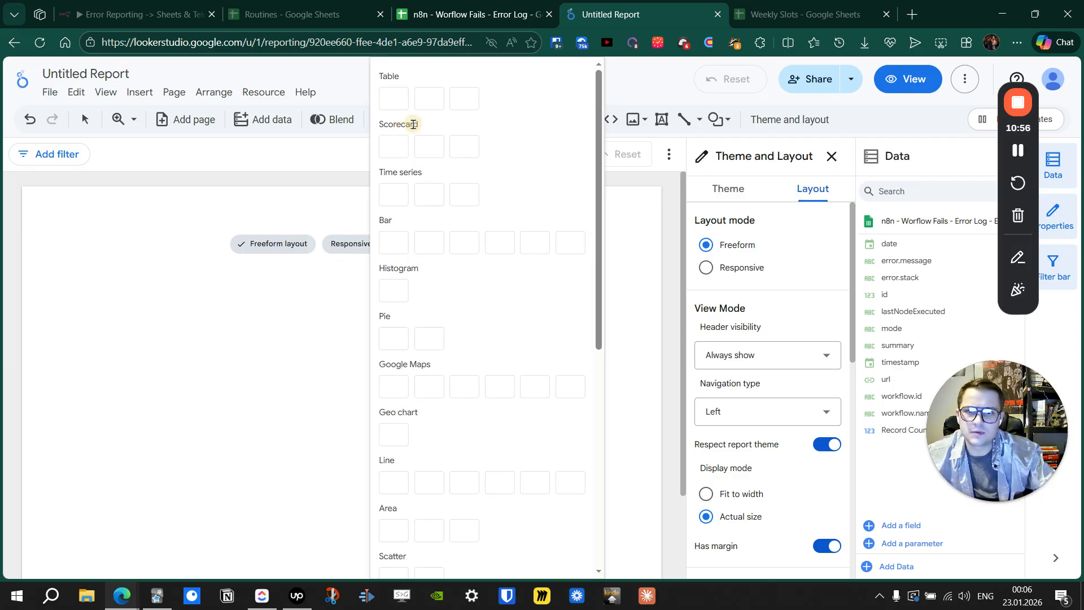
click(566, 162)
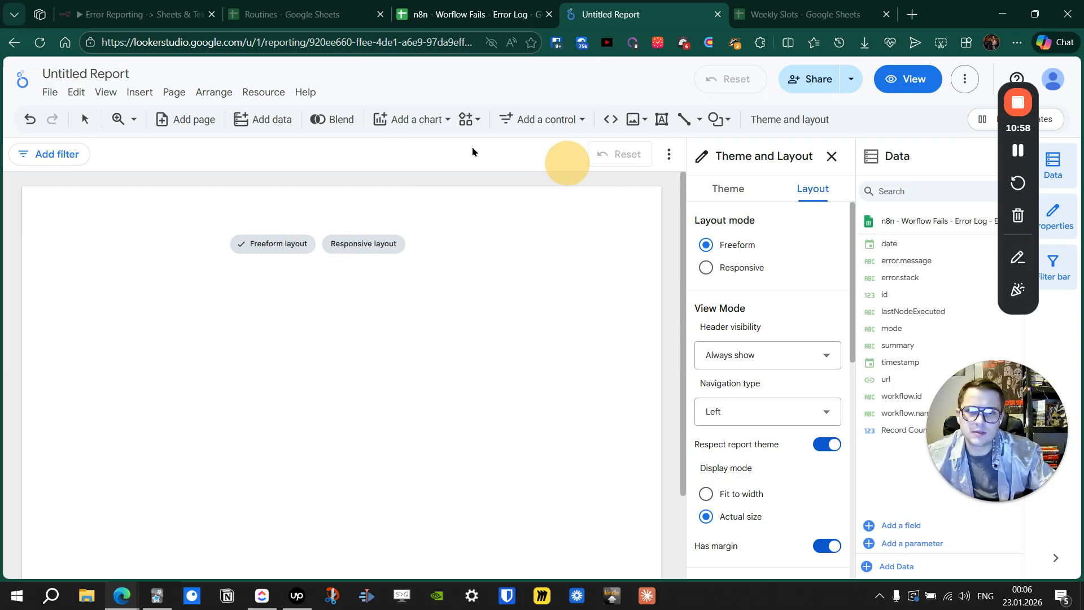
click(439, 131)
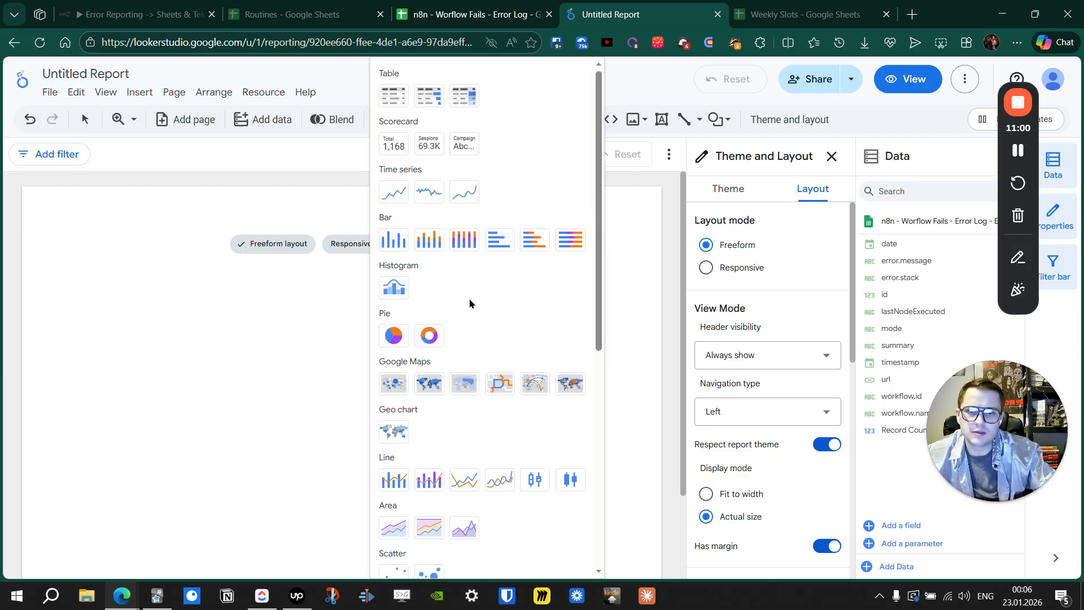
scroll(469, 303, down, 7)
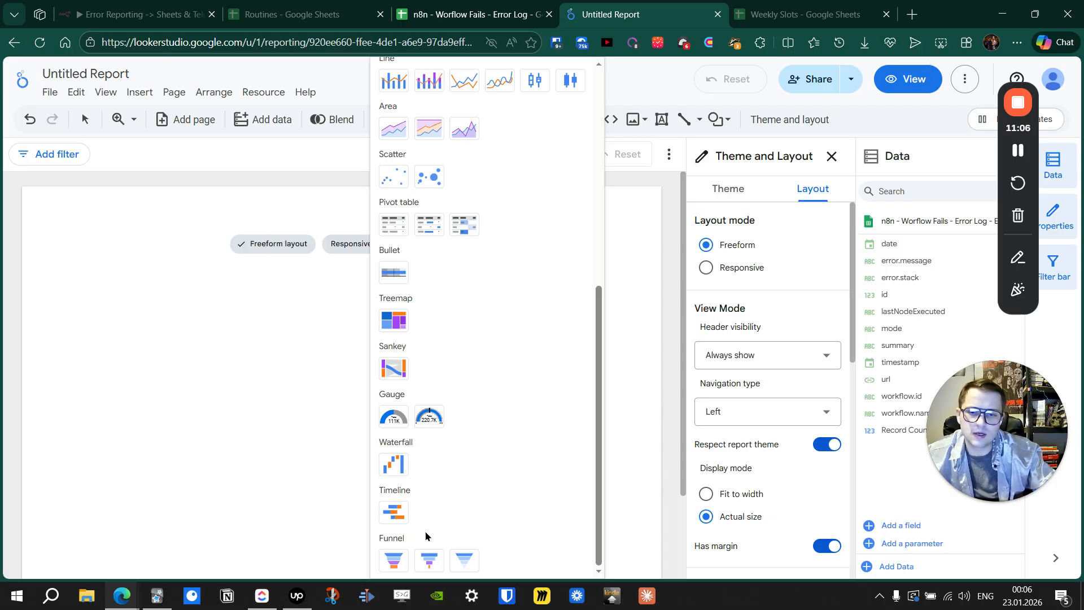
scroll(455, 450, up, 4)
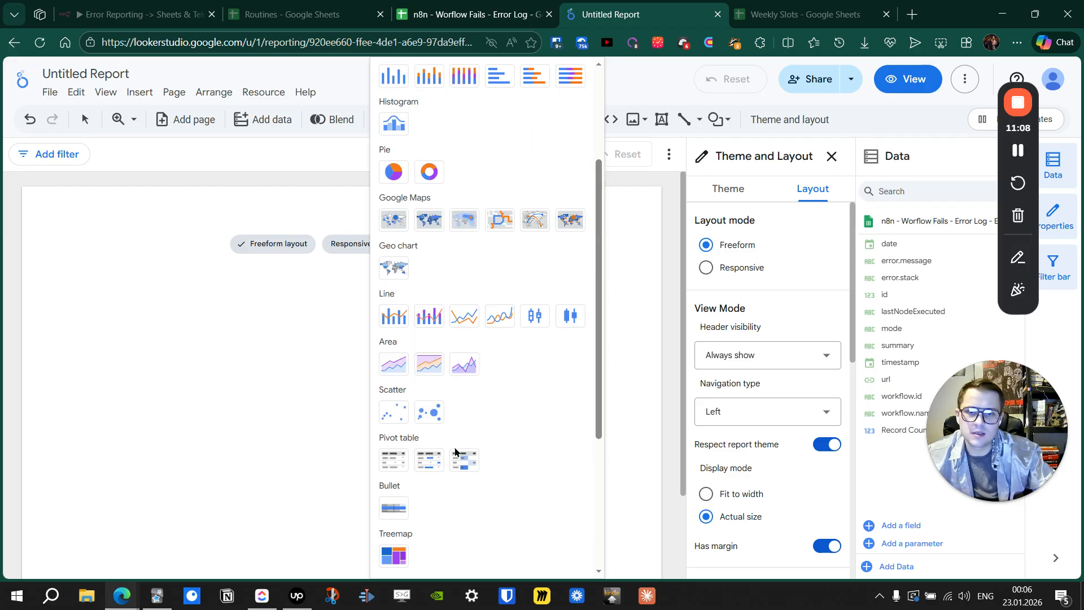
scroll(525, 440, up, 3)
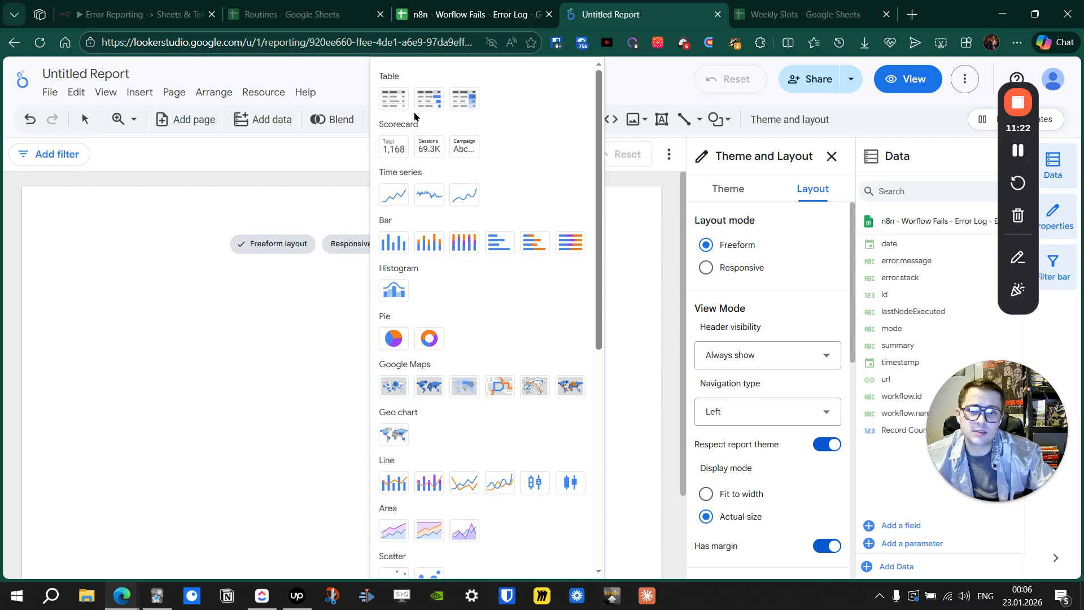
click(462, 100)
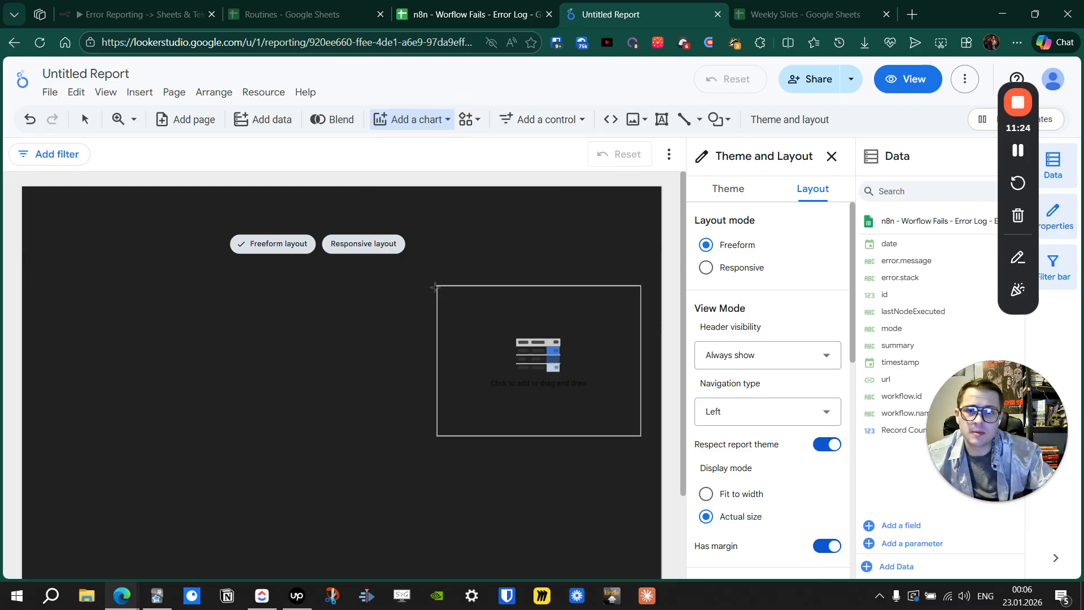
click(62, 281)
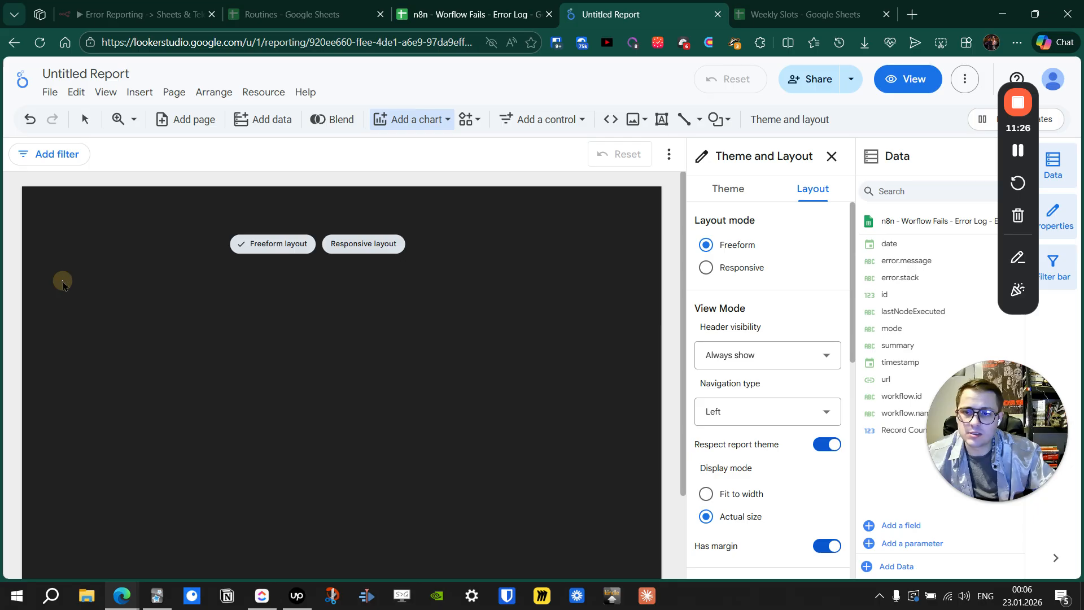
drag(275, 362, 625, 351)
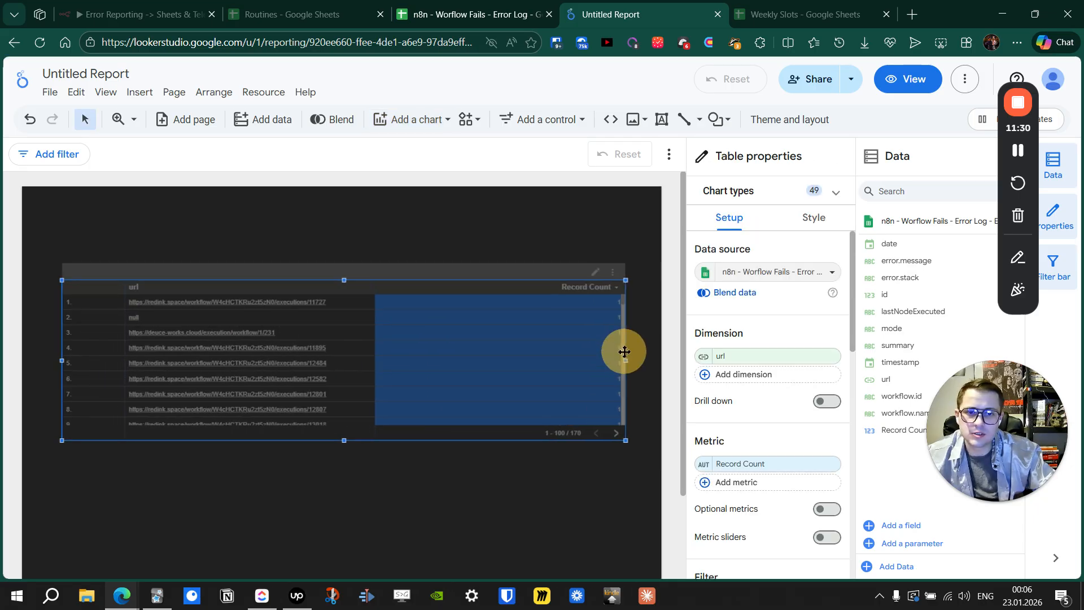
mouse_move(389, 279)
mouse_down()
mouse_move(371, 274)
mouse_move(384, 277)
mouse_up()
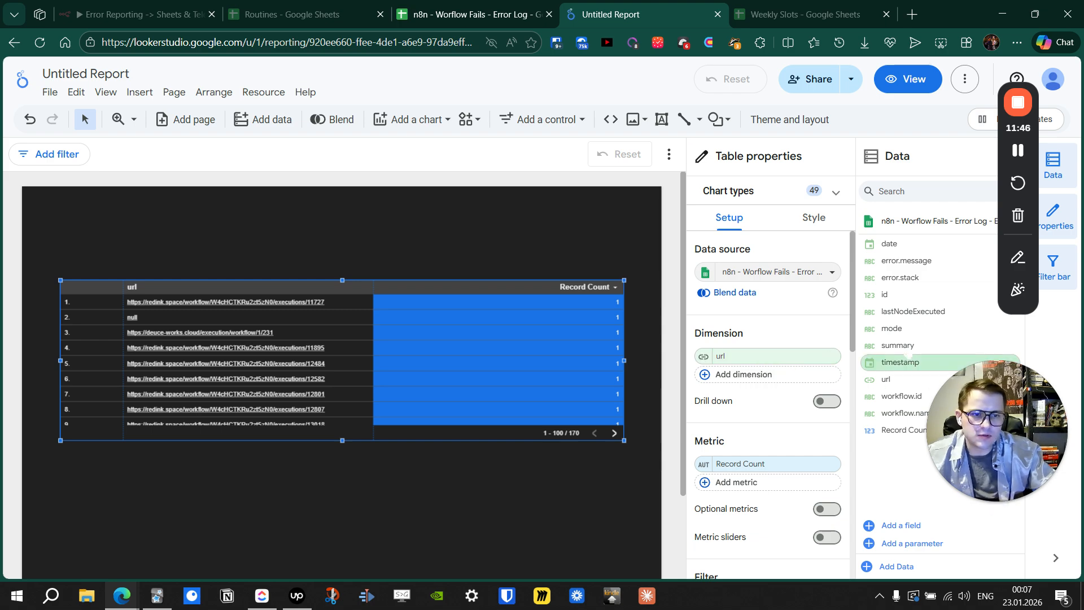
- Replace the heatmap table's url dimension with lastNodeExecuted and add workflow.name as the first dimension
drag(926, 312, 751, 383)
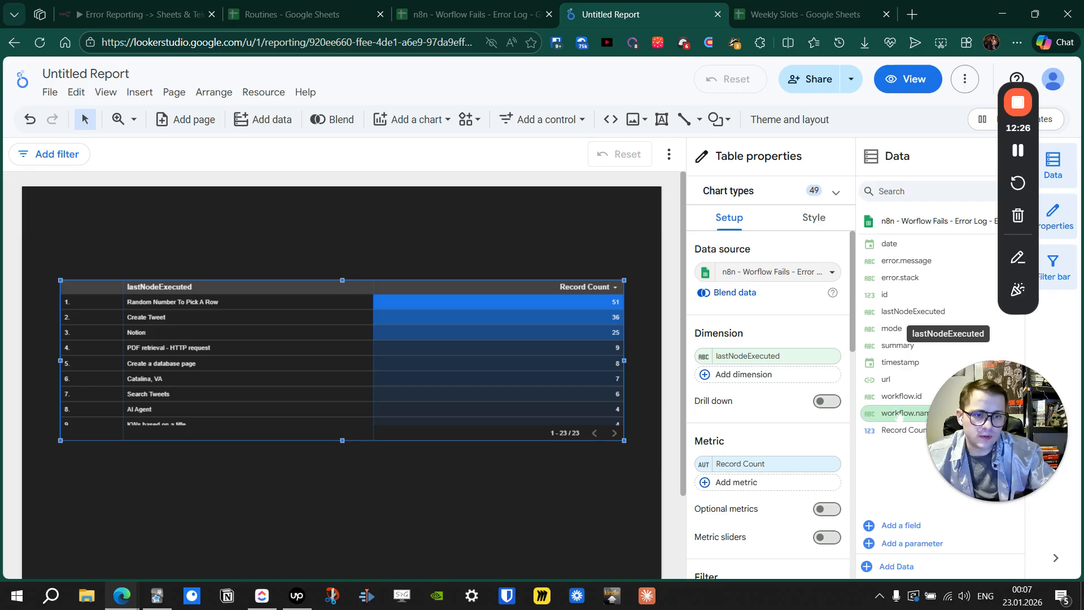
drag(895, 413, 721, 372)
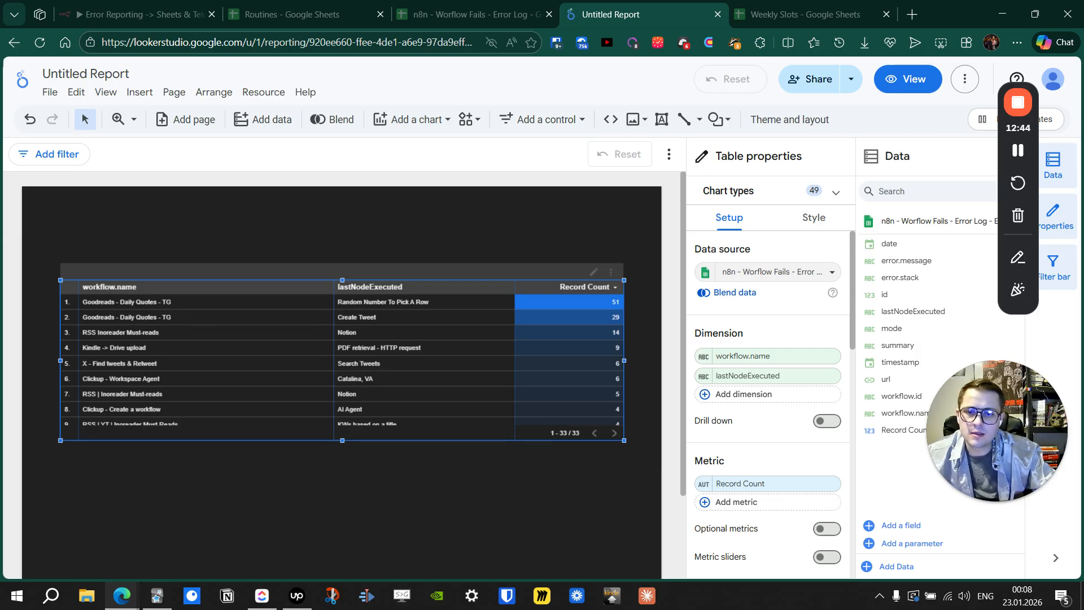
scroll(242, 351, down, 6)
scroll(243, 351, up, 6)
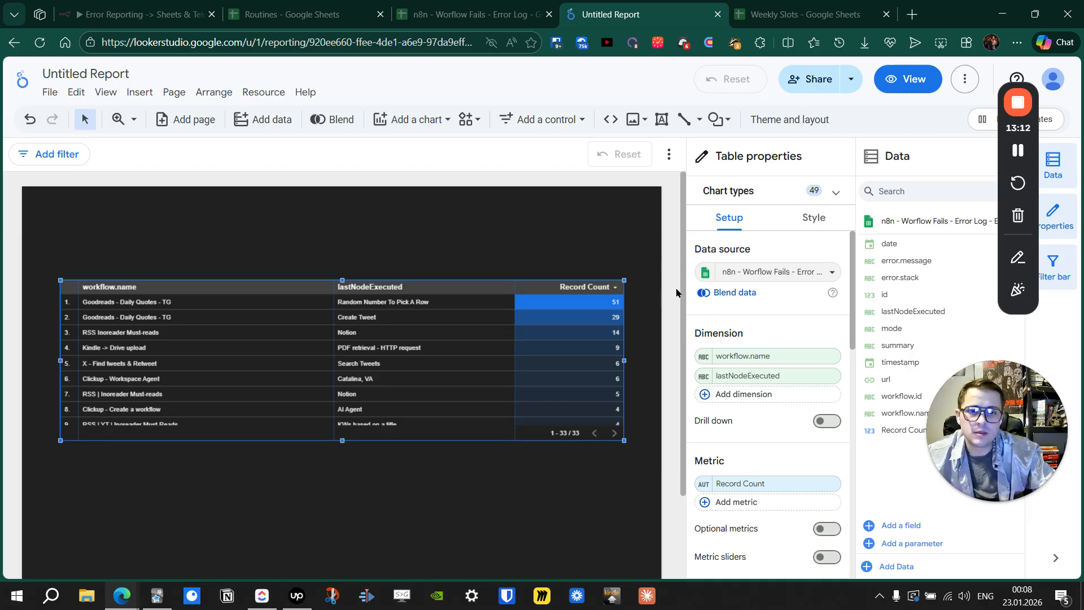
scroll(741, 310, down, 5)
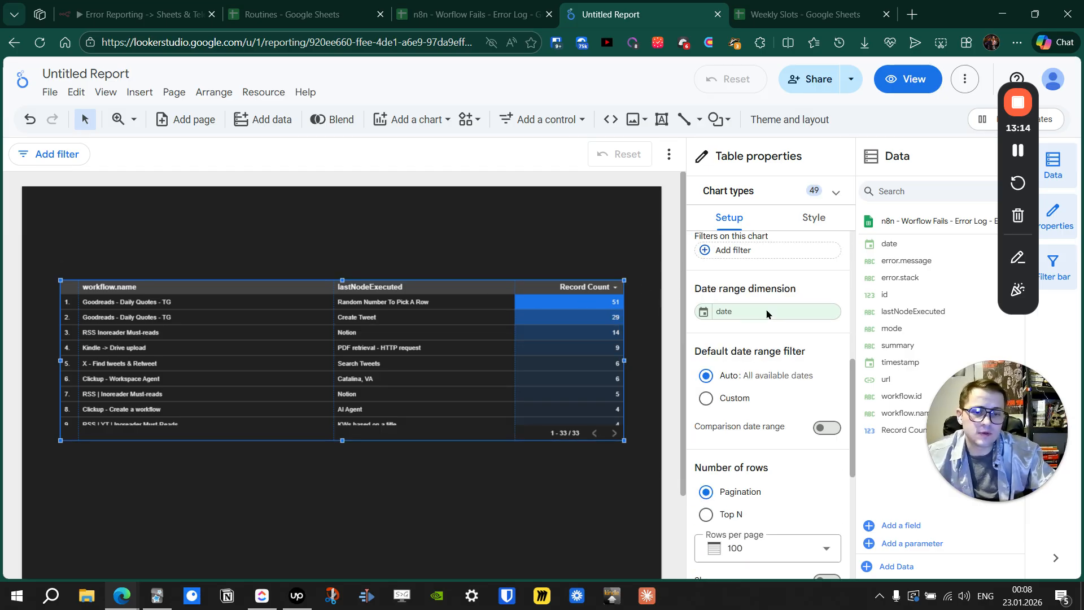
scroll(766, 314, down, 3)
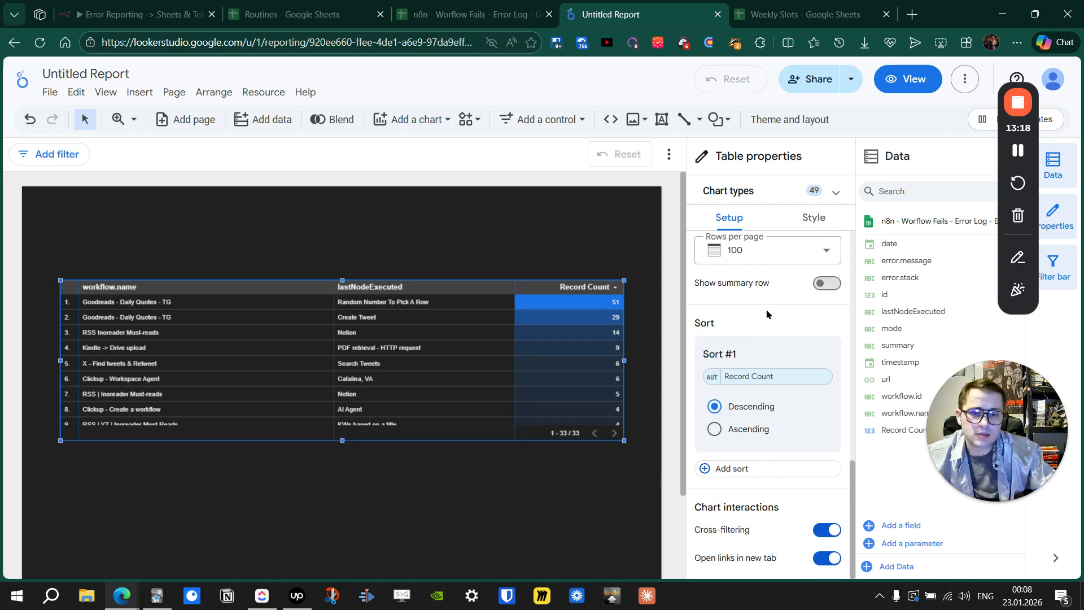
scroll(767, 314, up, 8)
click(487, 264)
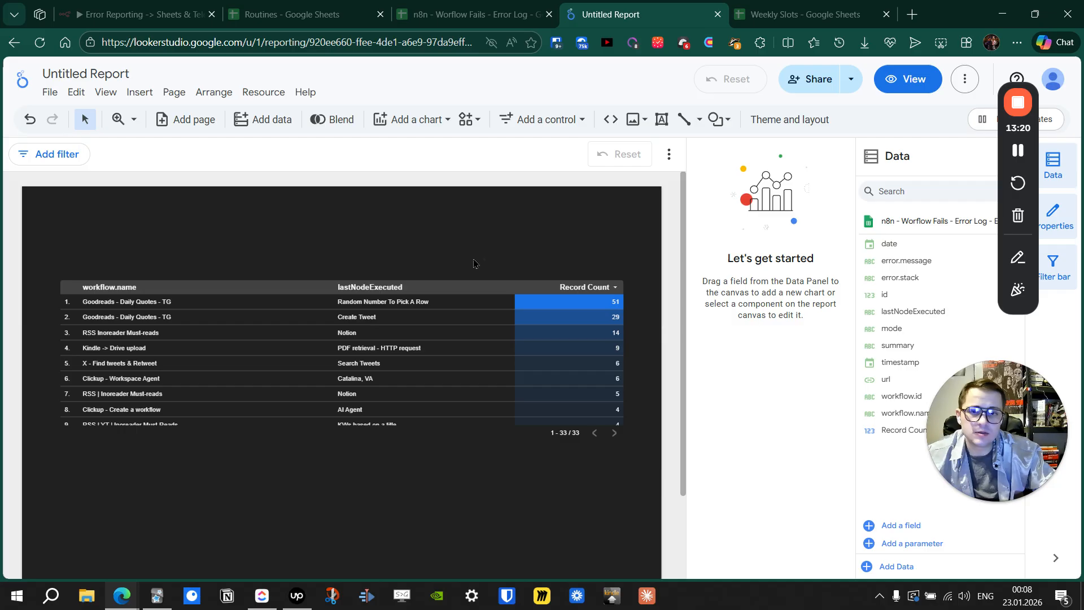
- Add a date range control above the table, aligned with the table's right edge
click(548, 121)
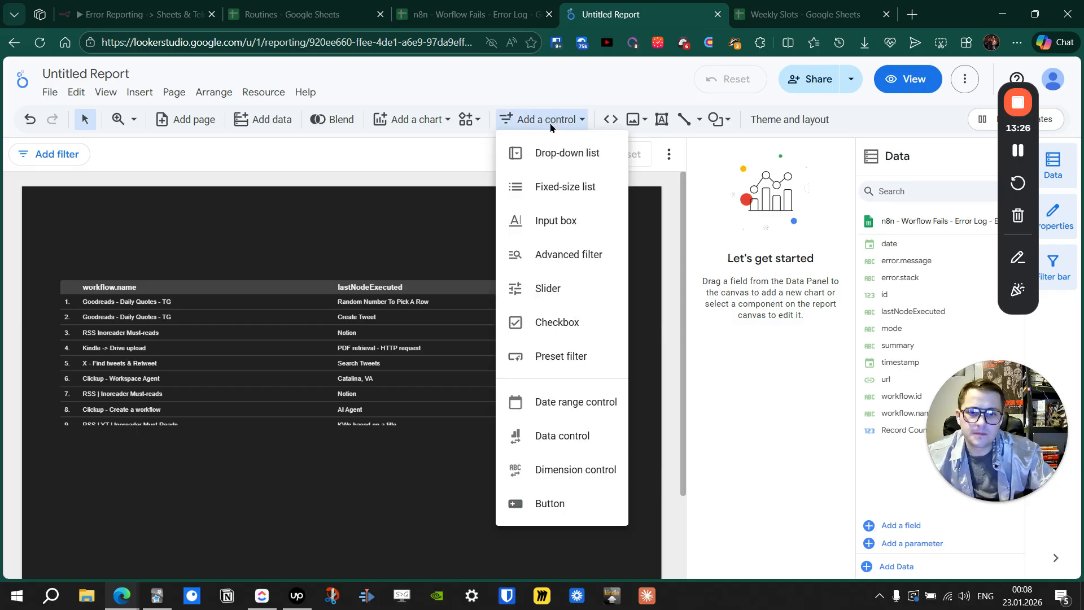
click(576, 401)
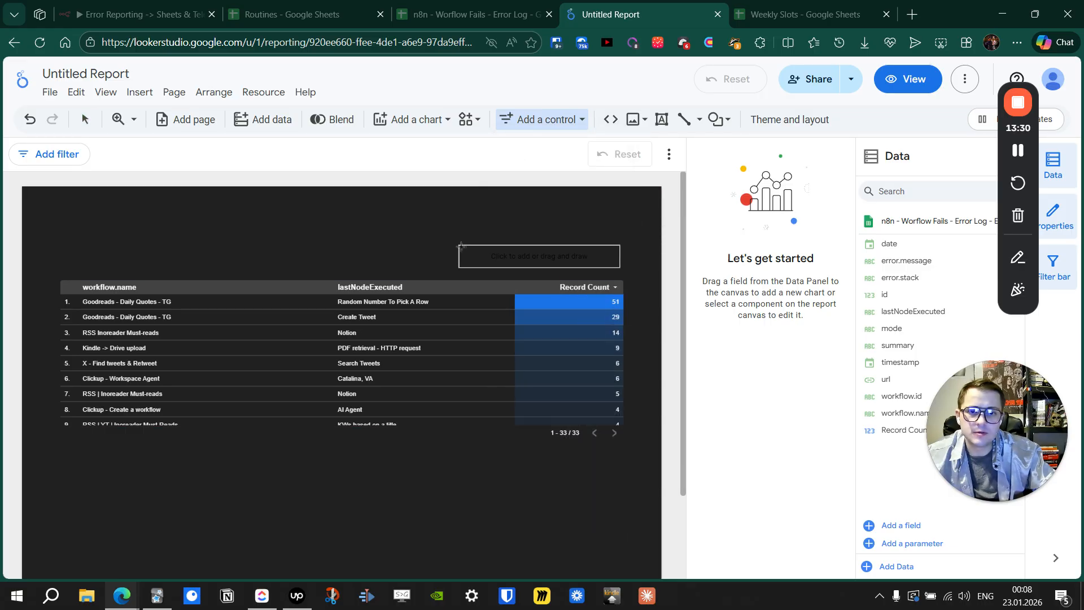
click(461, 244)
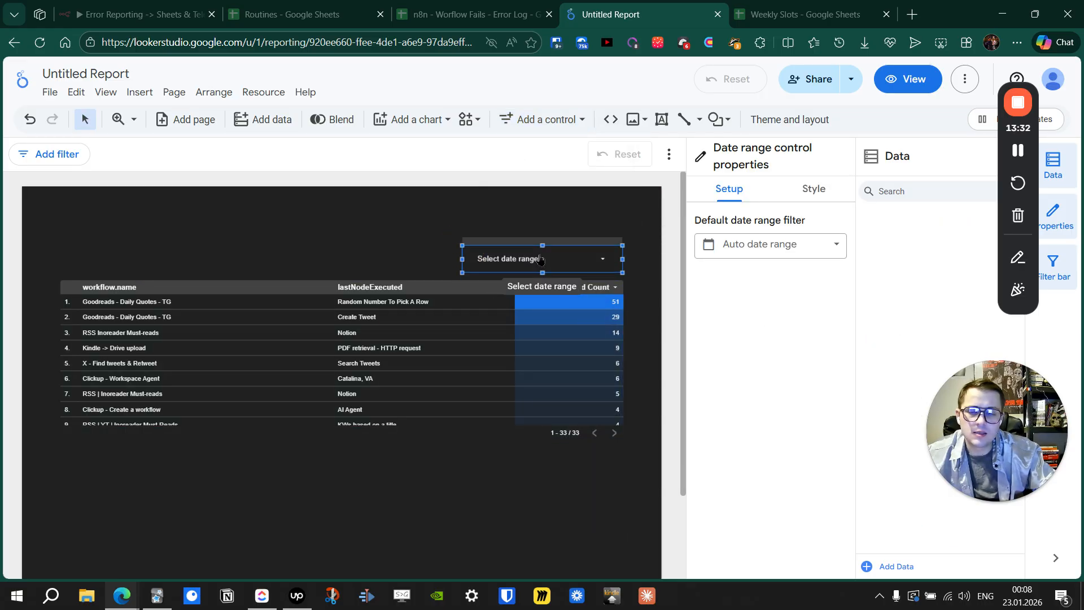
drag(541, 261, 541, 236)
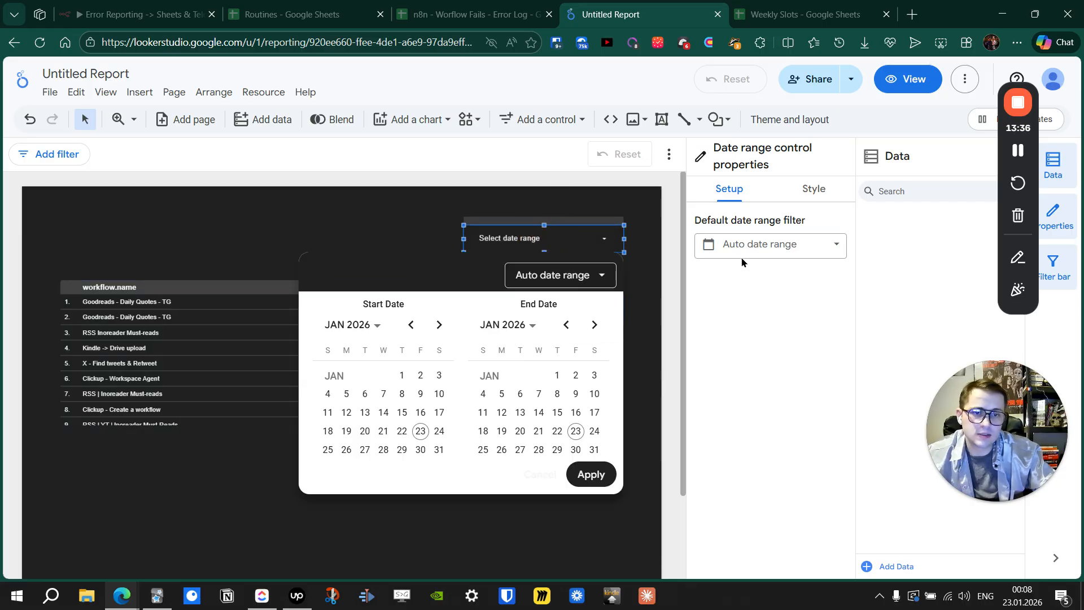
click(662, 259)
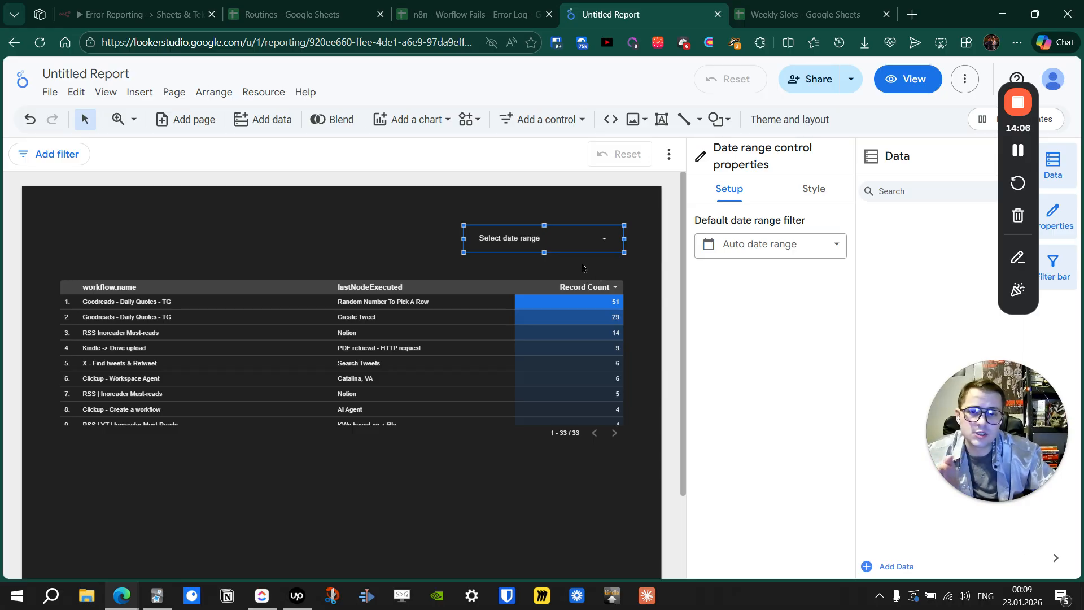
click(395, 237)
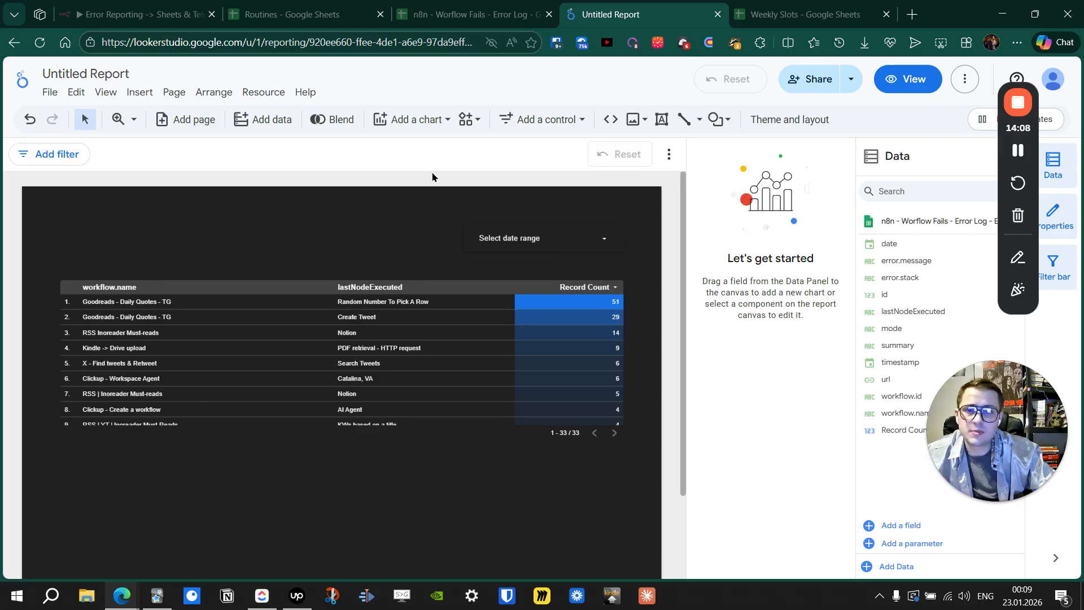
- Insert a scorecard with compact numbers directly left of the date range control, above the table
click(431, 126)
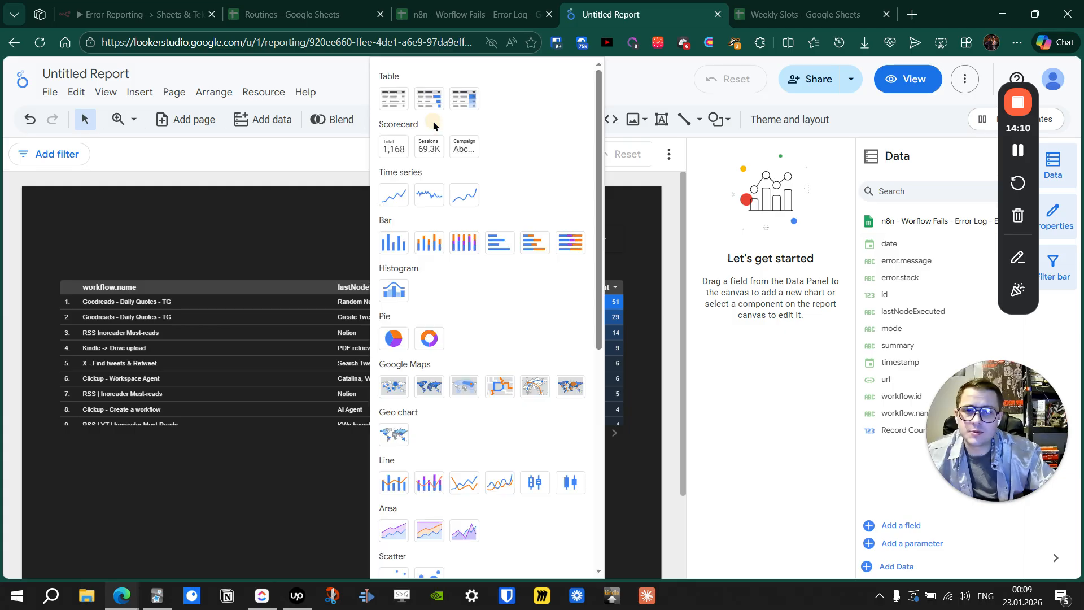
click(433, 158)
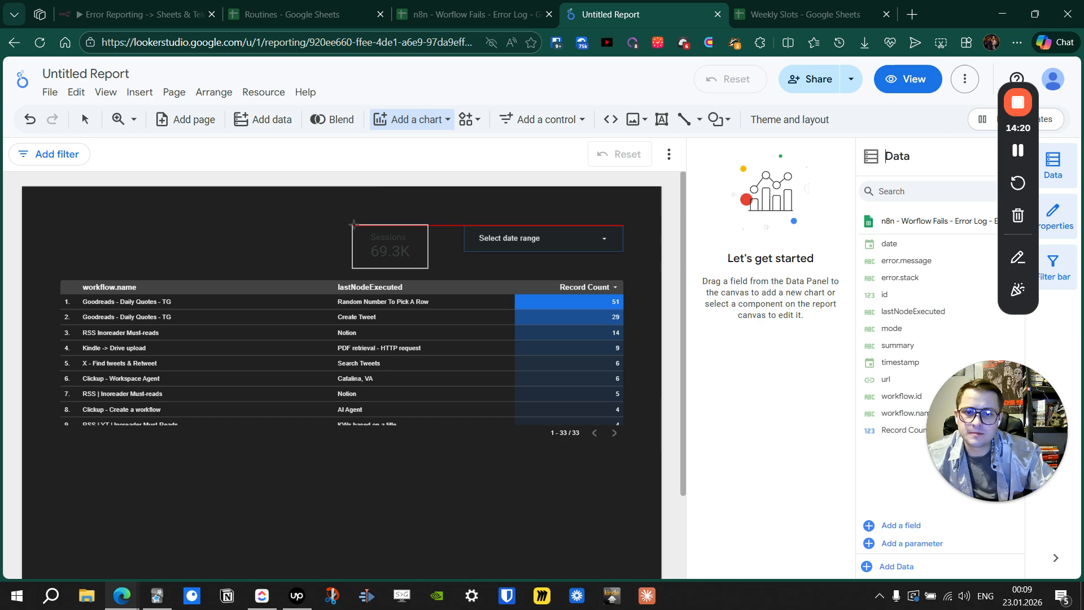
click(375, 224)
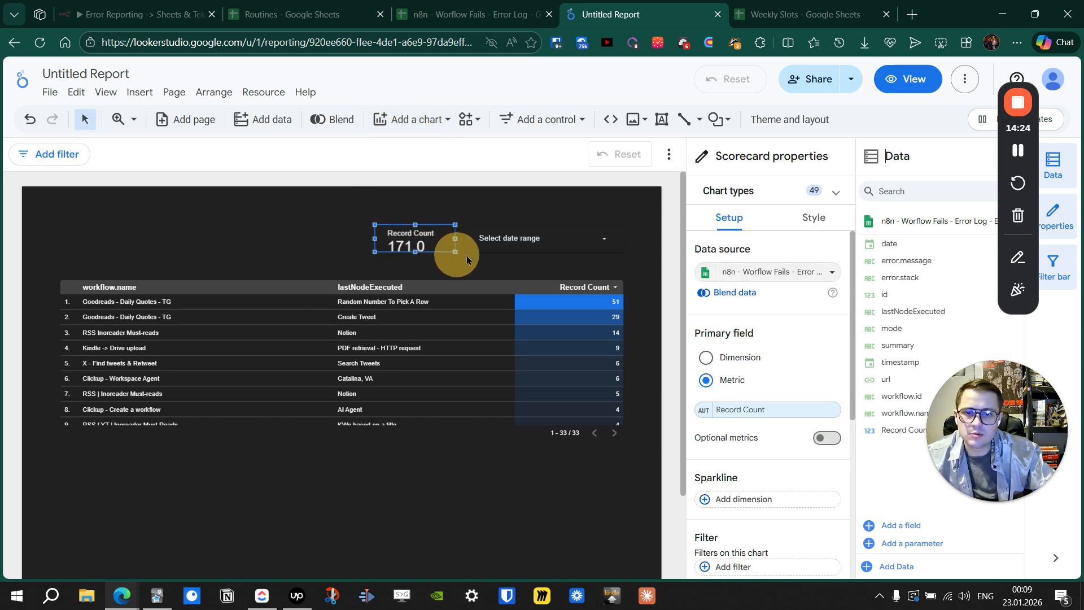
drag(418, 250, 417, 255)
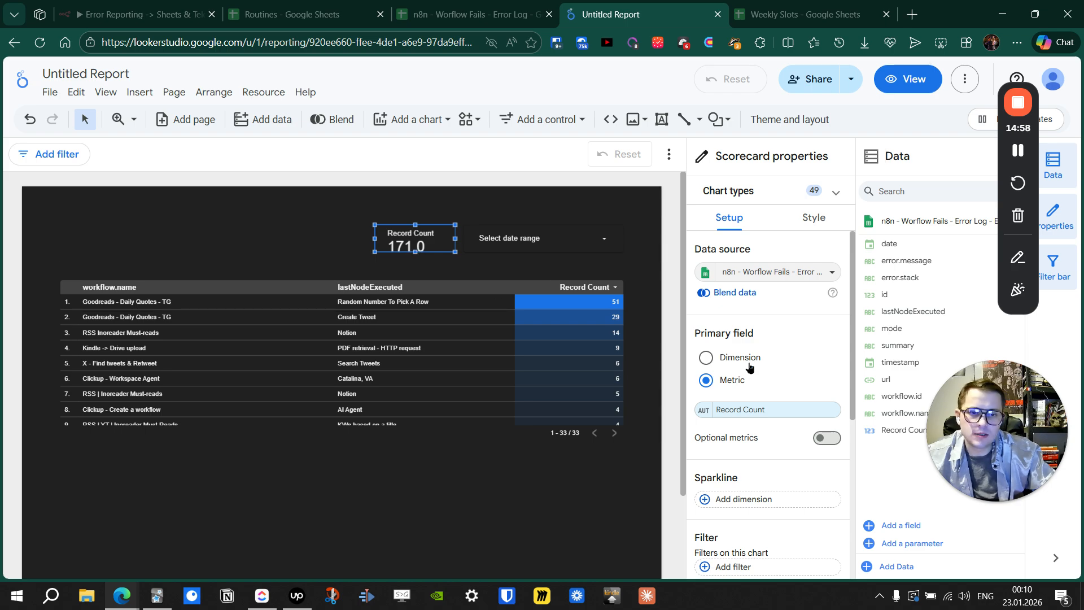
- Give the Record Count scorecard an orange background and set its border radius to 15
scroll(768, 265, down, 5)
scroll(768, 273, up, 5)
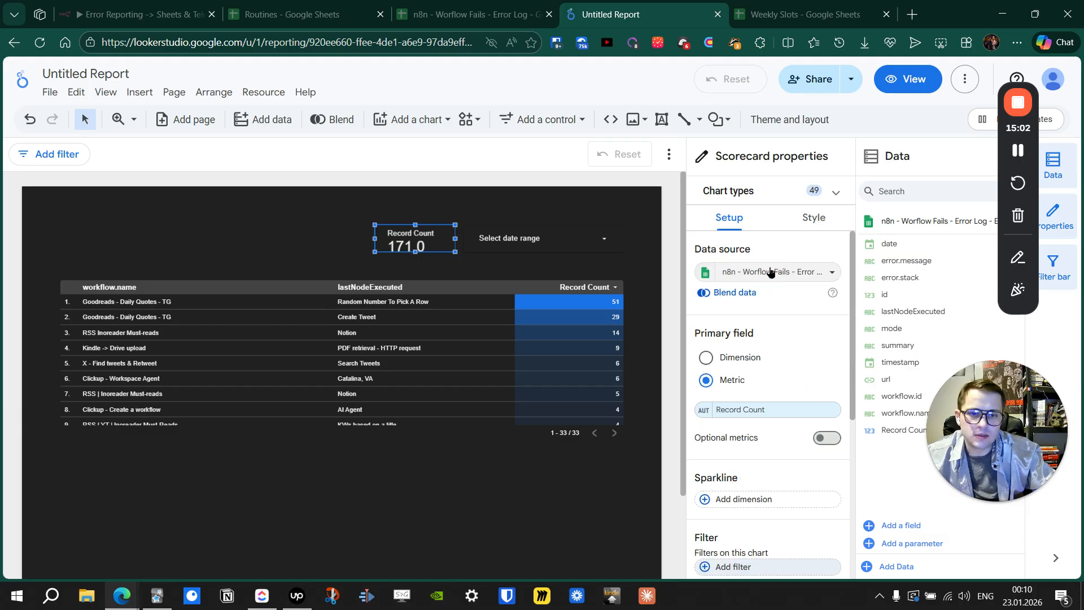
click(811, 218)
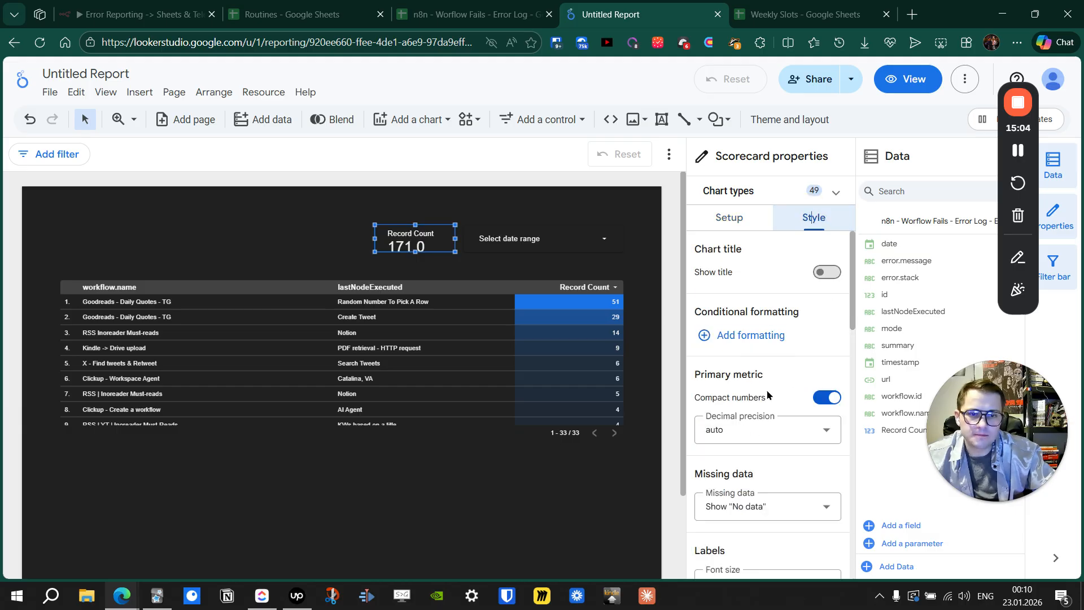
scroll(768, 395, down, 4)
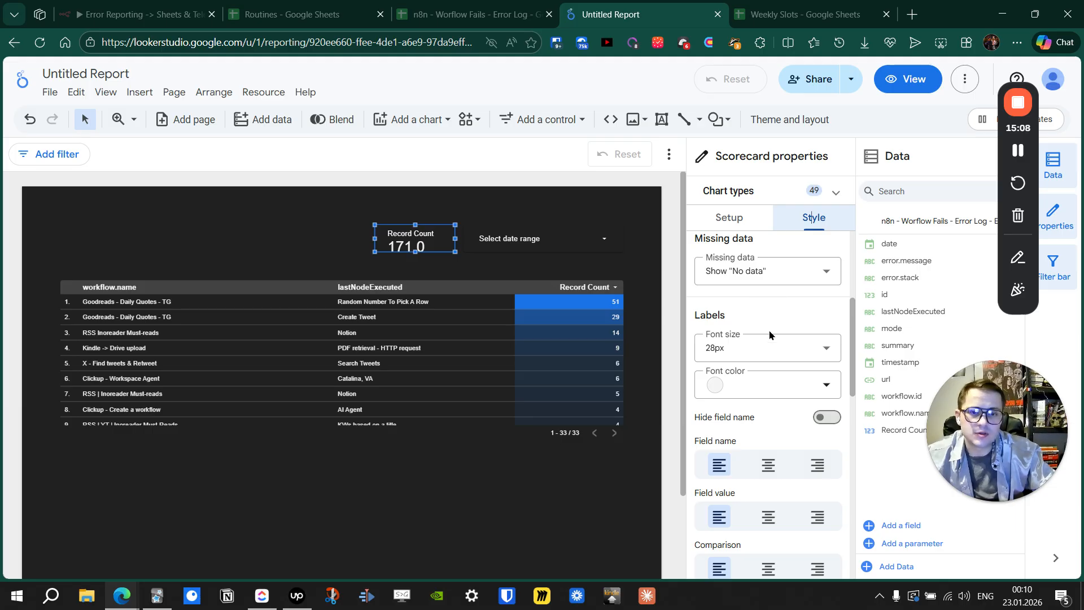
scroll(740, 382, down, 8)
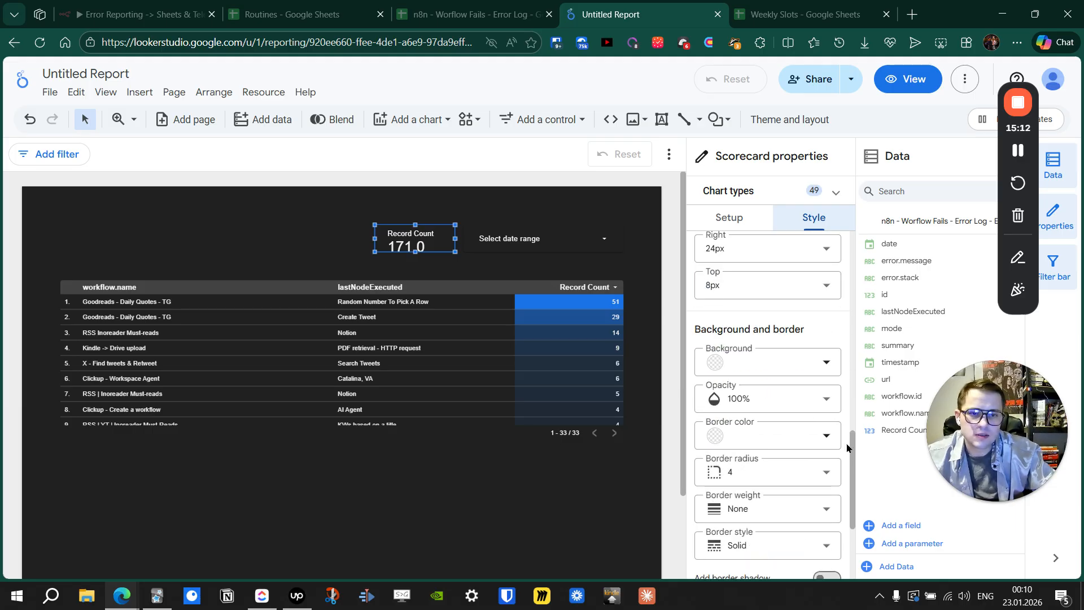
drag(852, 456, 852, 481)
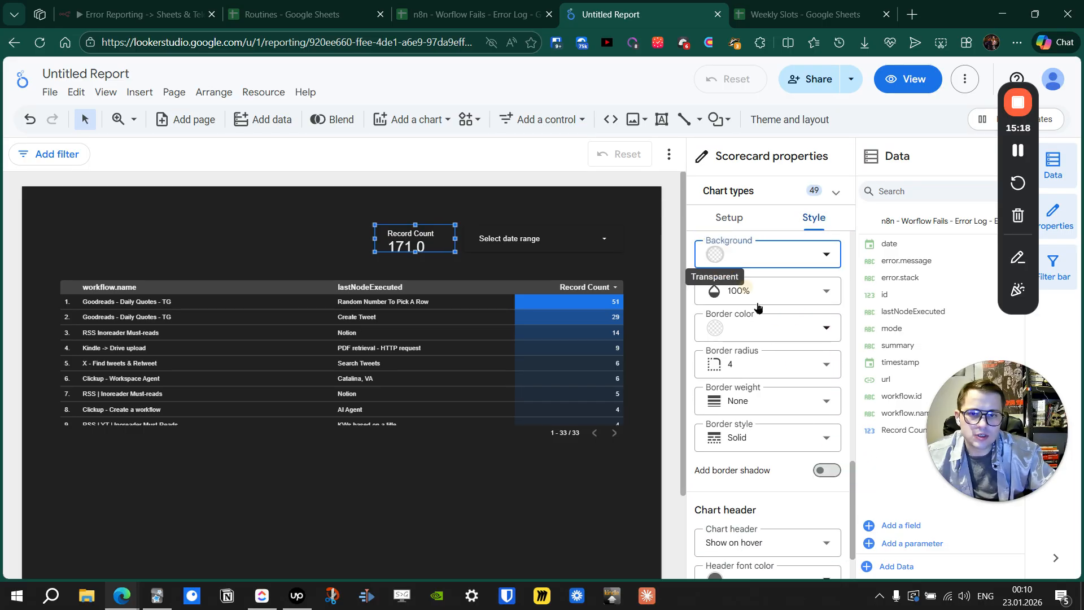
click(716, 254)
click(781, 324)
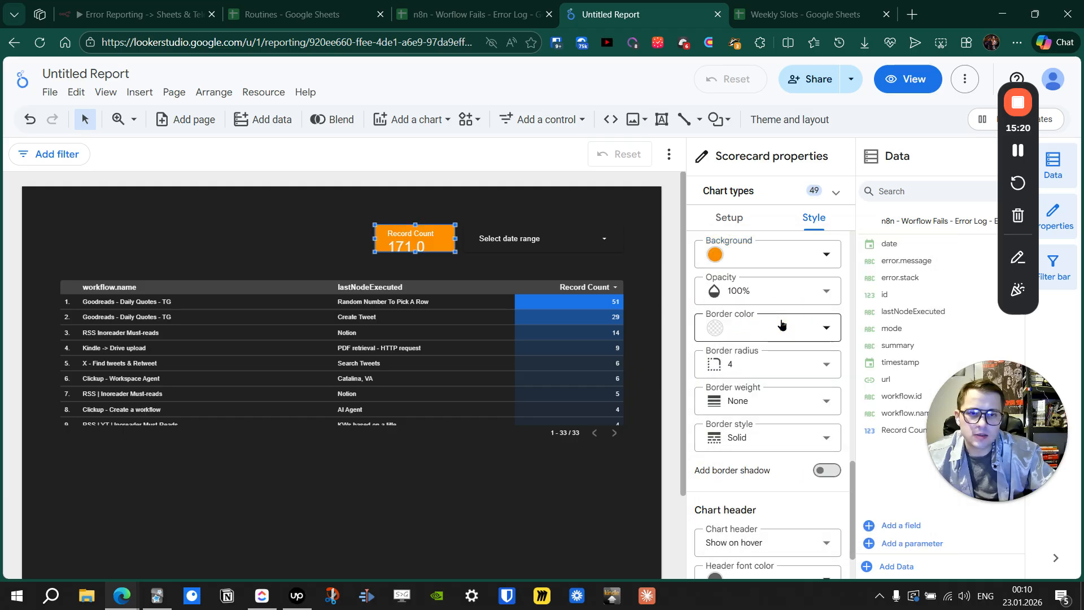
click(823, 364)
scroll(777, 444, down, 5)
click(767, 453)
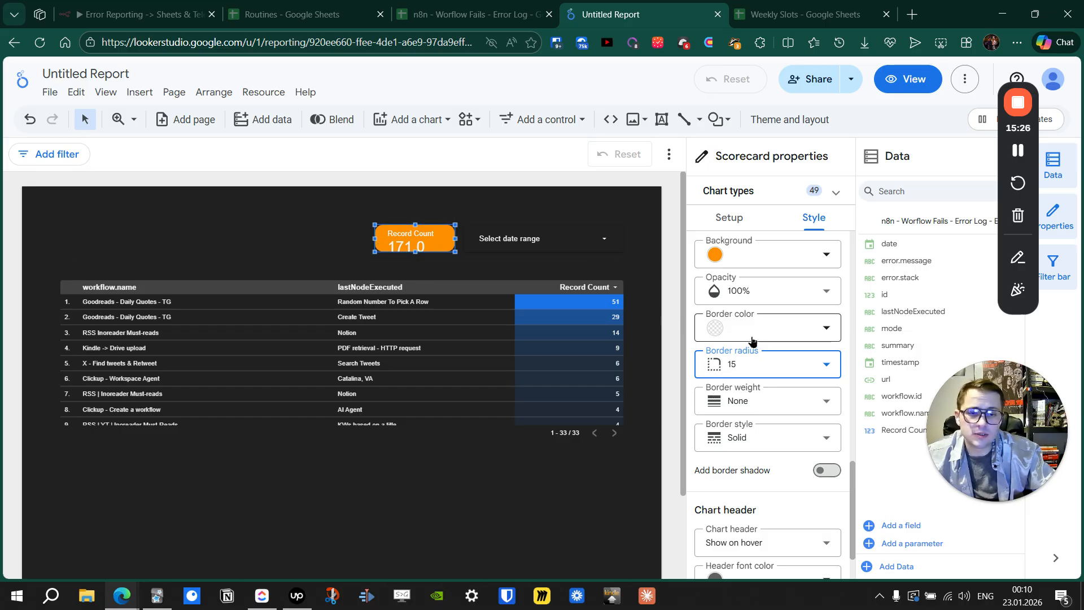
- Try 50% and 0% opacity on the Record Count scorecard, and restore it to 100%
click(757, 290)
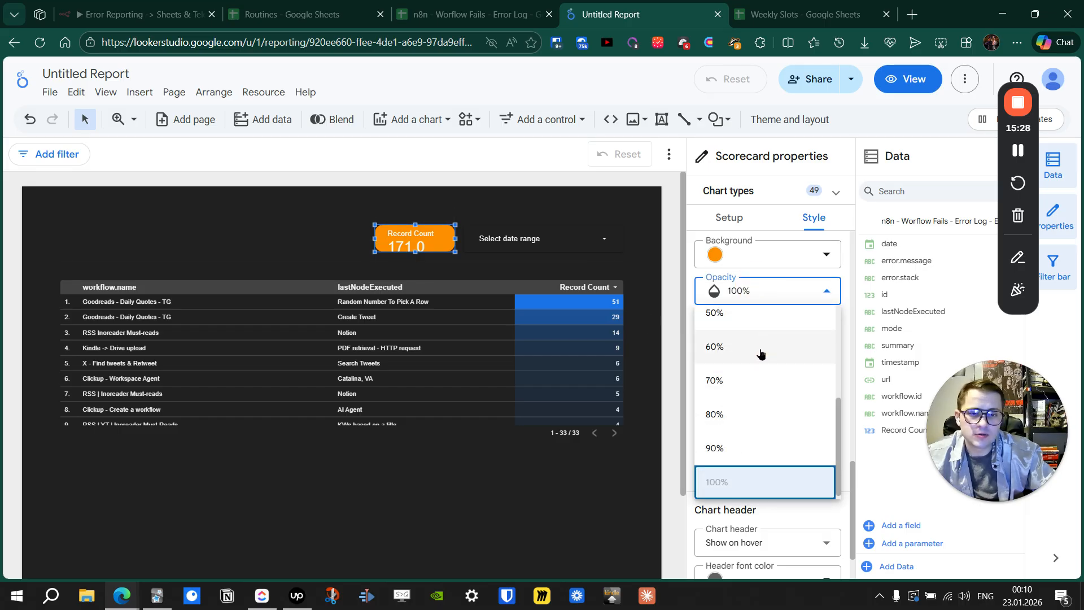
click(728, 312)
click(736, 289)
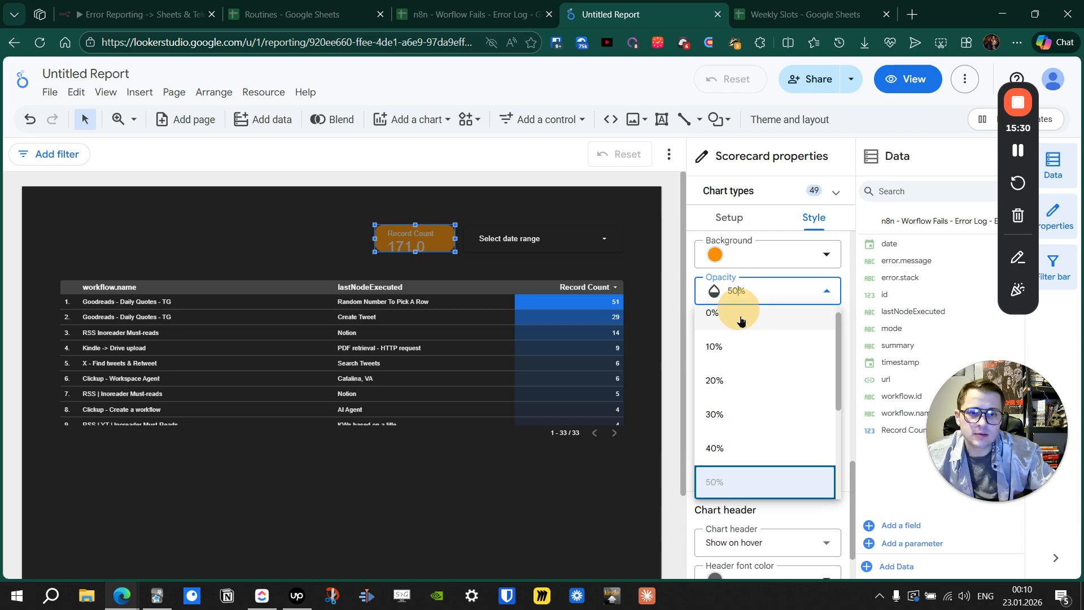
click(741, 319)
click(773, 290)
scroll(751, 450, down, 3)
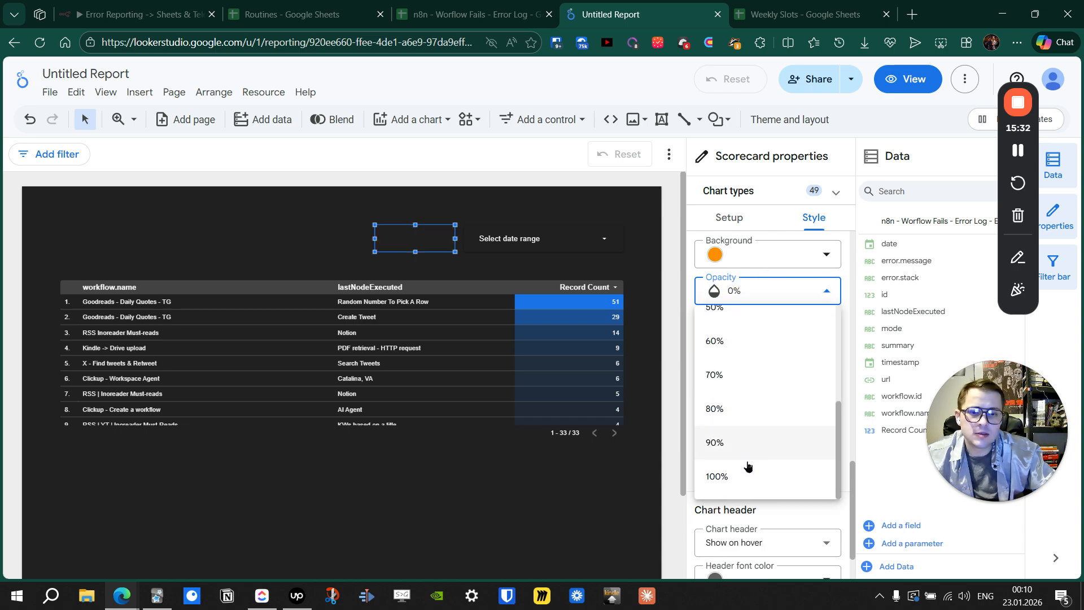
click(752, 446)
- Try a white background on the Record Count scorecard, and make the background transparent instead
click(738, 255)
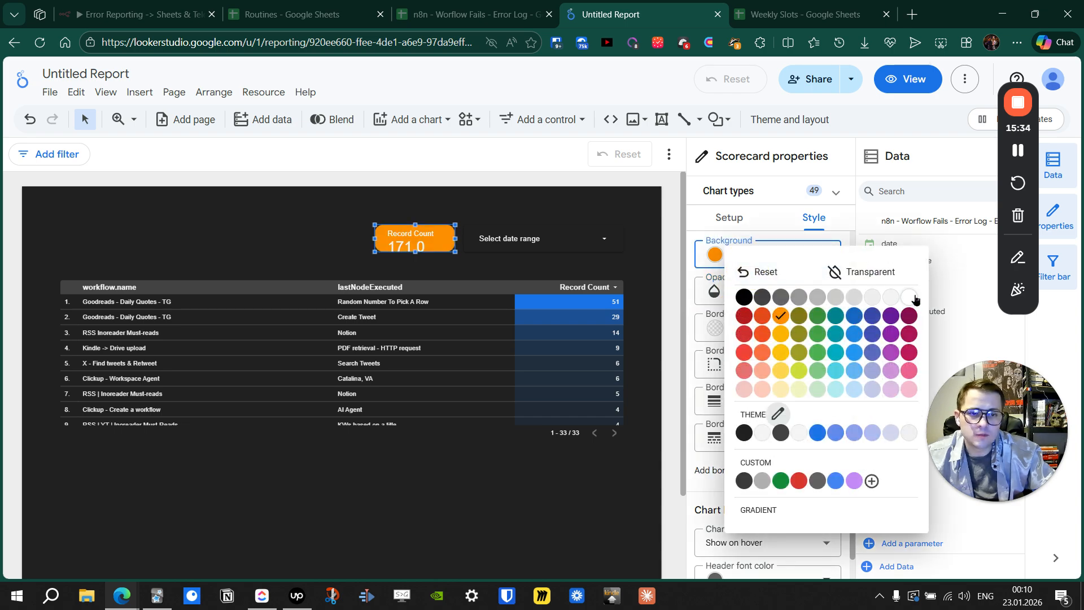
click(915, 298)
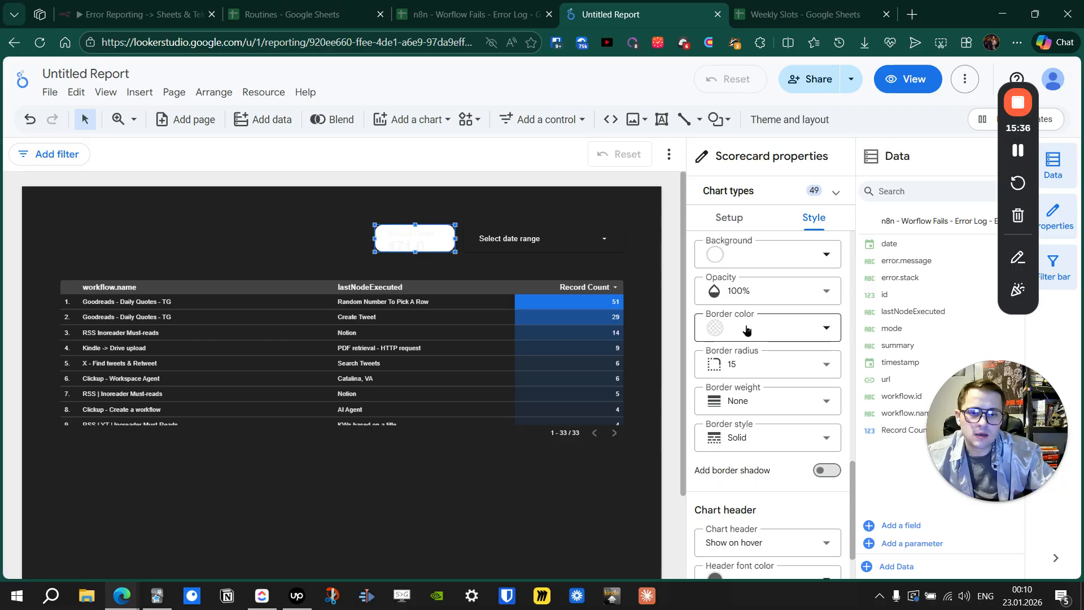
click(742, 254)
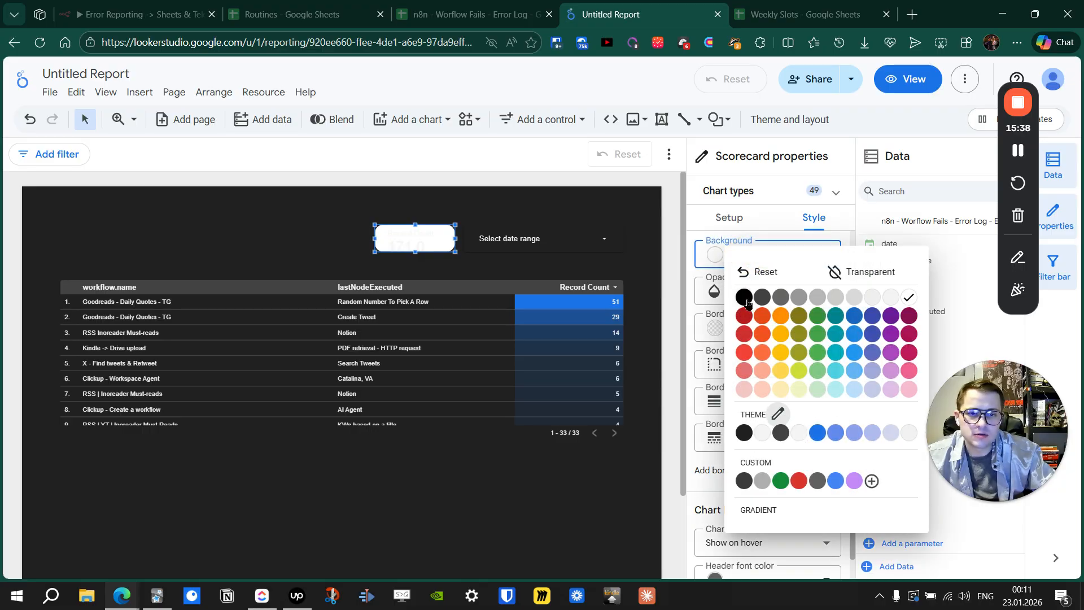
click(834, 272)
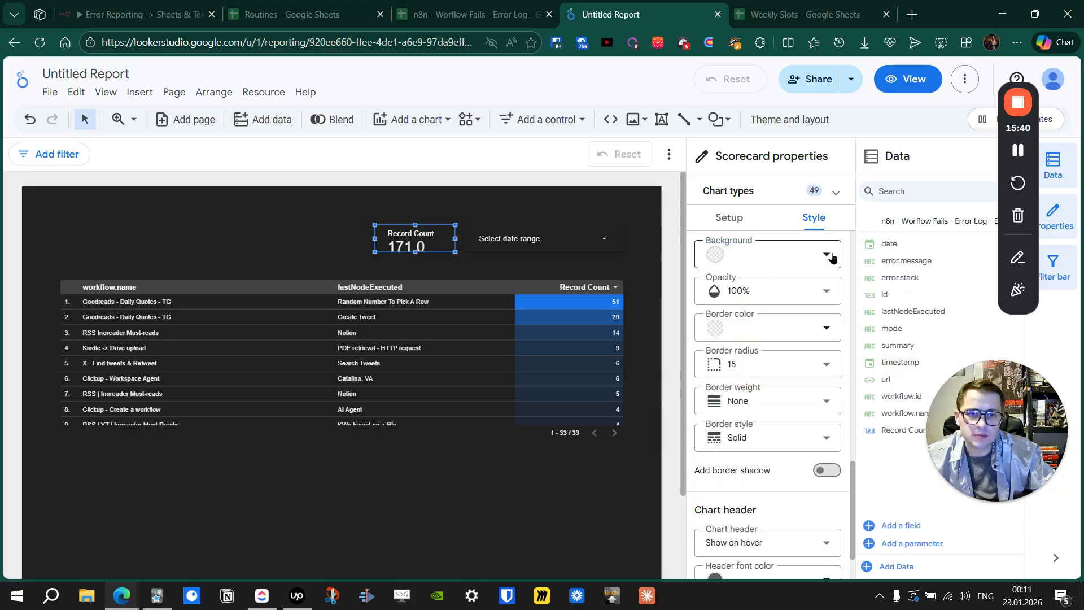
- Set the font color of the scorecard's labels to the custom red
scroll(816, 281, down, 1)
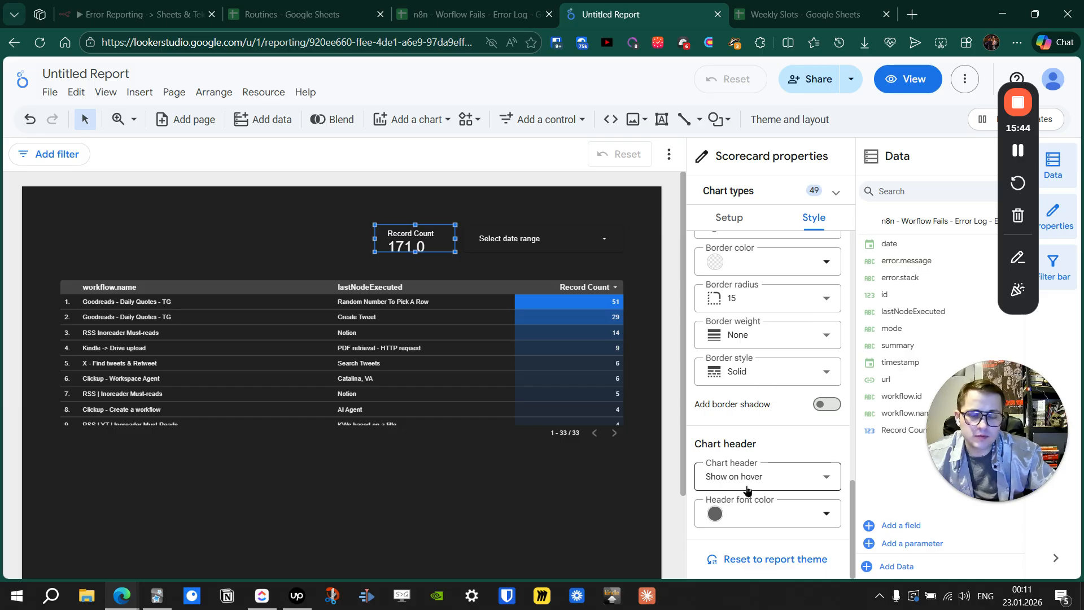
scroll(756, 500, up, 4)
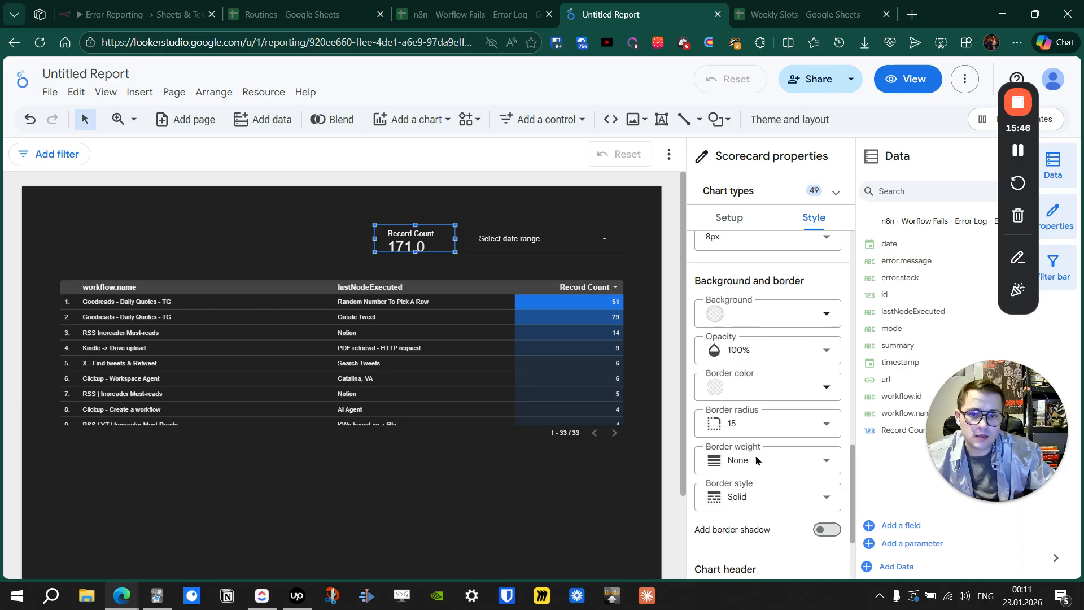
scroll(760, 466, up, 7)
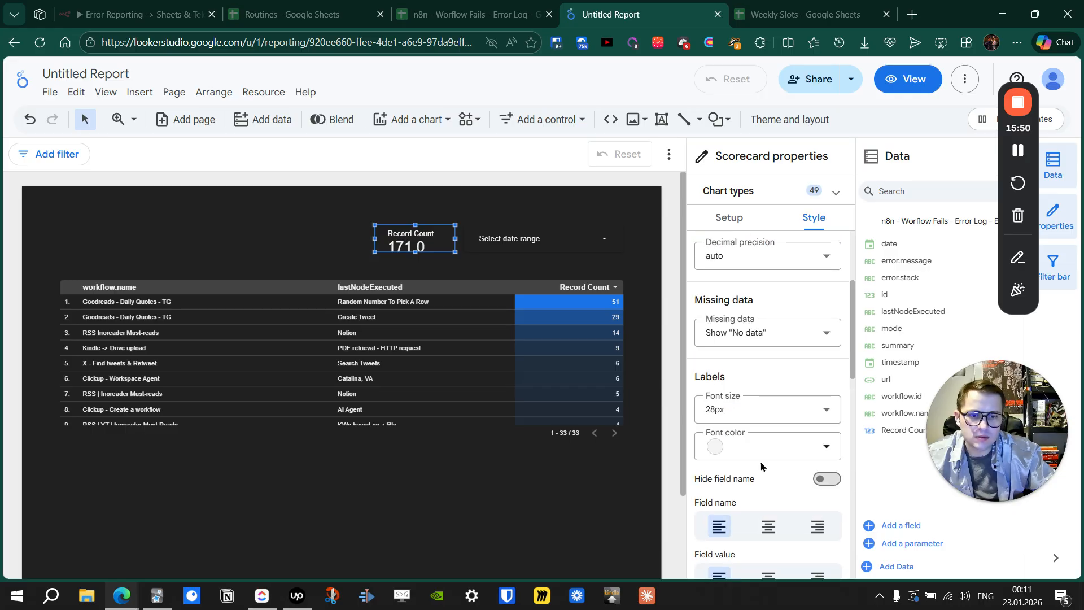
click(716, 447)
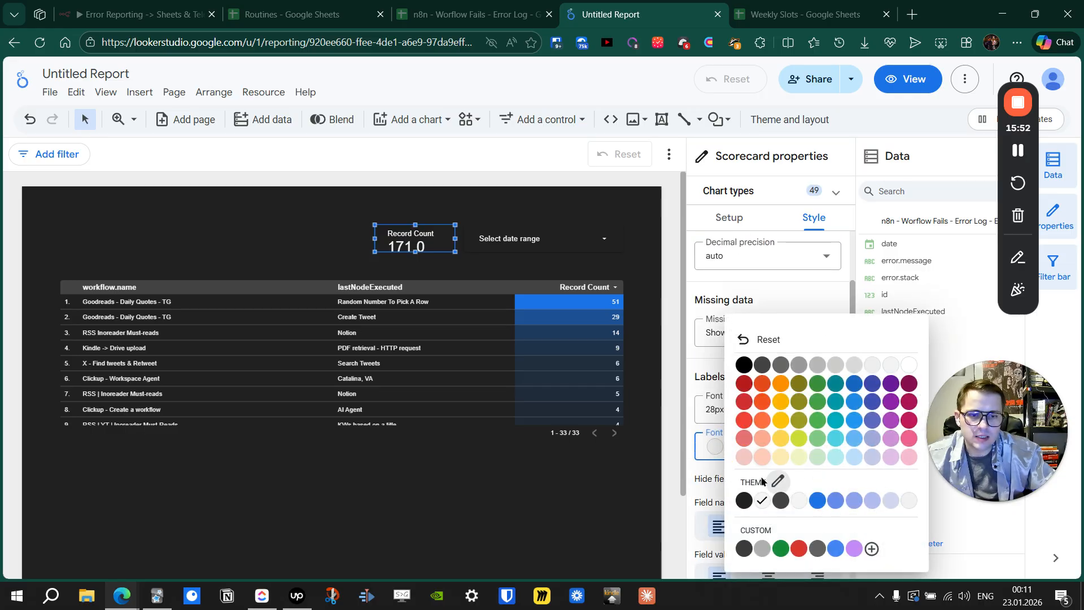
click(799, 548)
- Keep the scorecard's chart title hidden and set its Record Count metric's display name to Errors
scroll(759, 371, up, 3)
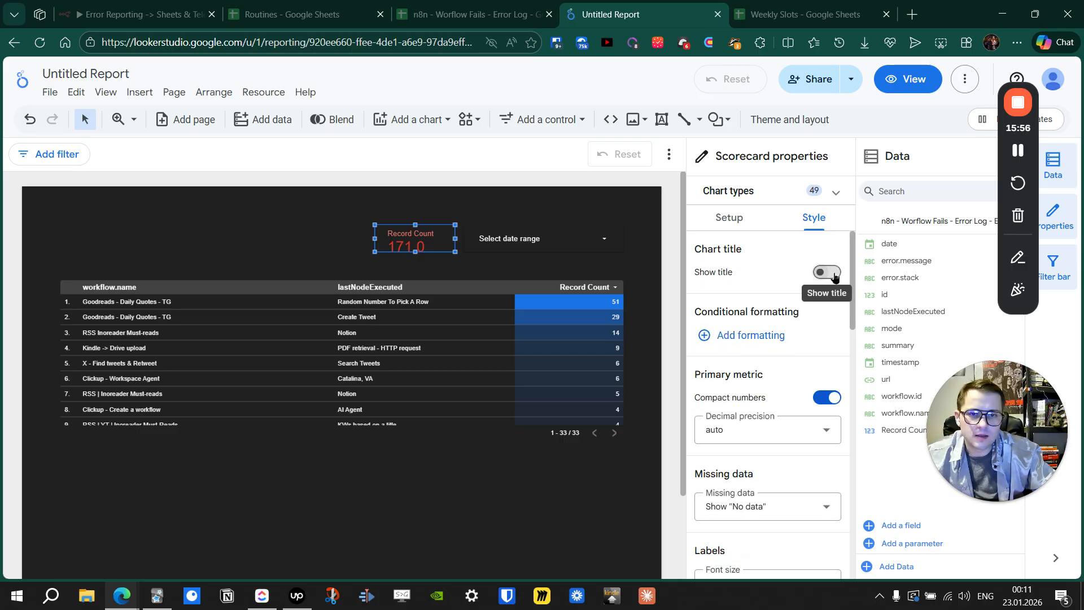
click(832, 273)
click(831, 273)
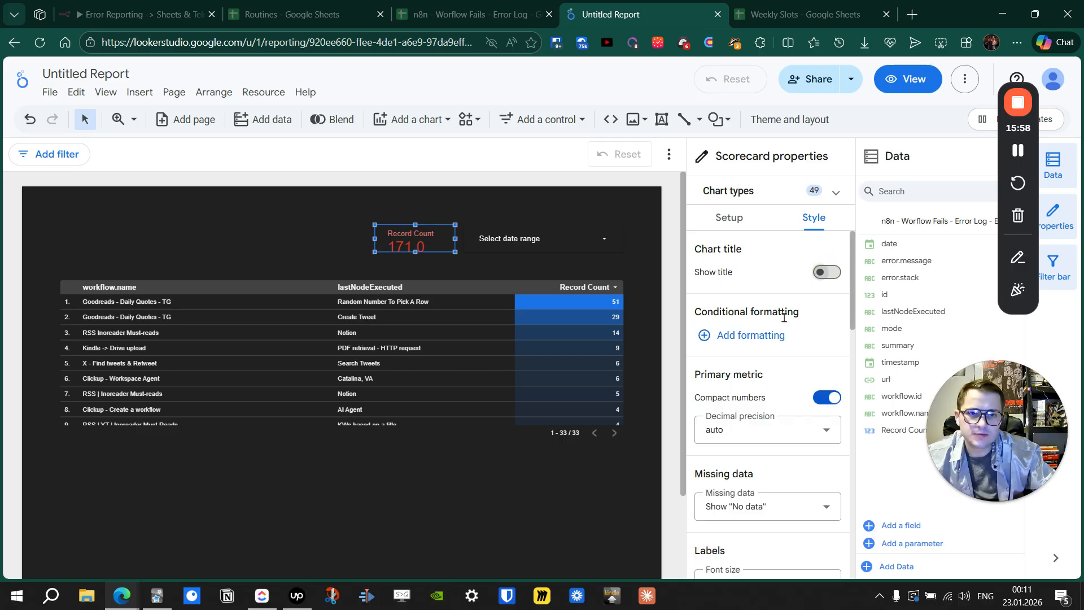
click(729, 217)
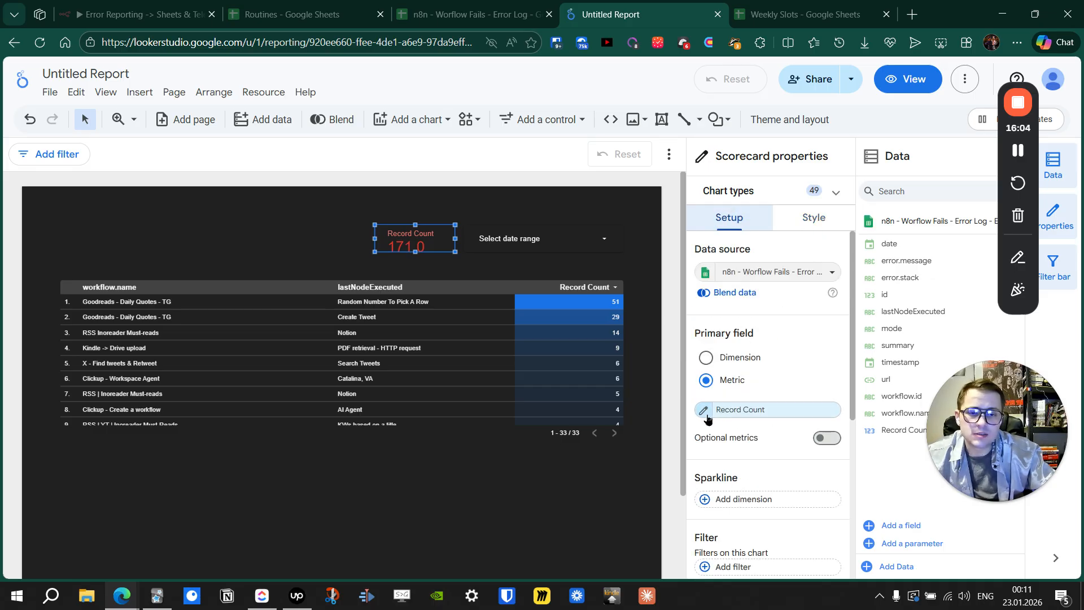
click(705, 411)
click(610, 186)
text(Errors)
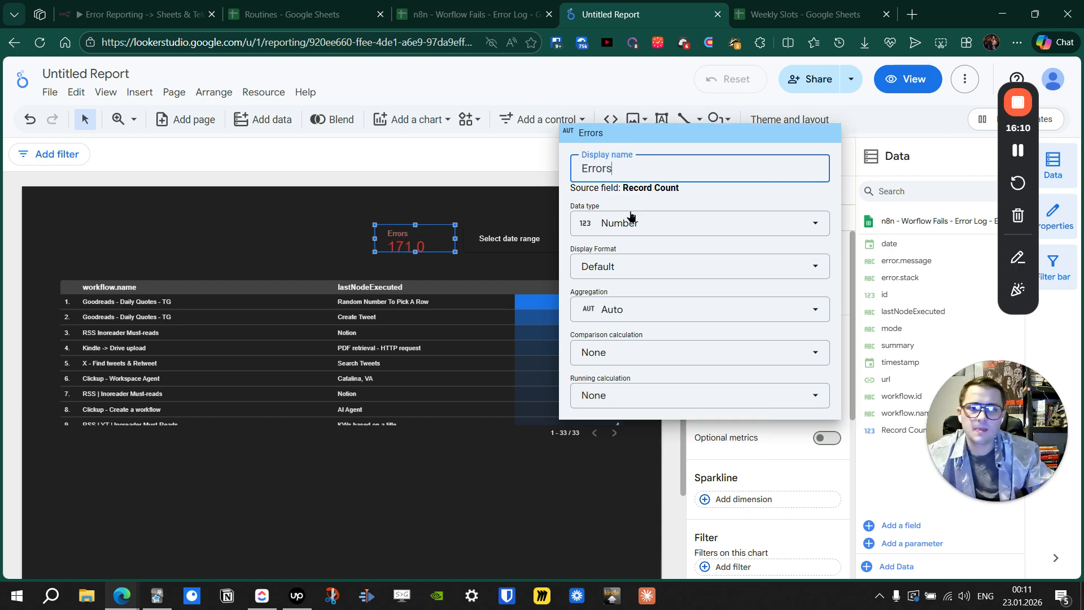
click(533, 210)
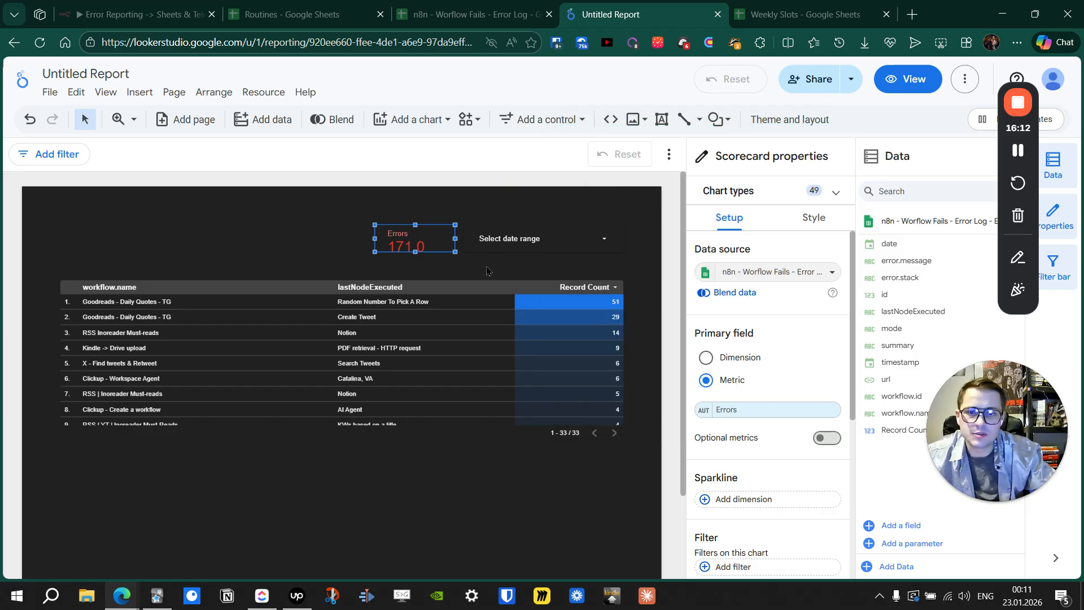
click(520, 195)
- Move the Errors scorecard above the table, aligned with the table's left edge and level with the date range control
drag(404, 244, 94, 246)
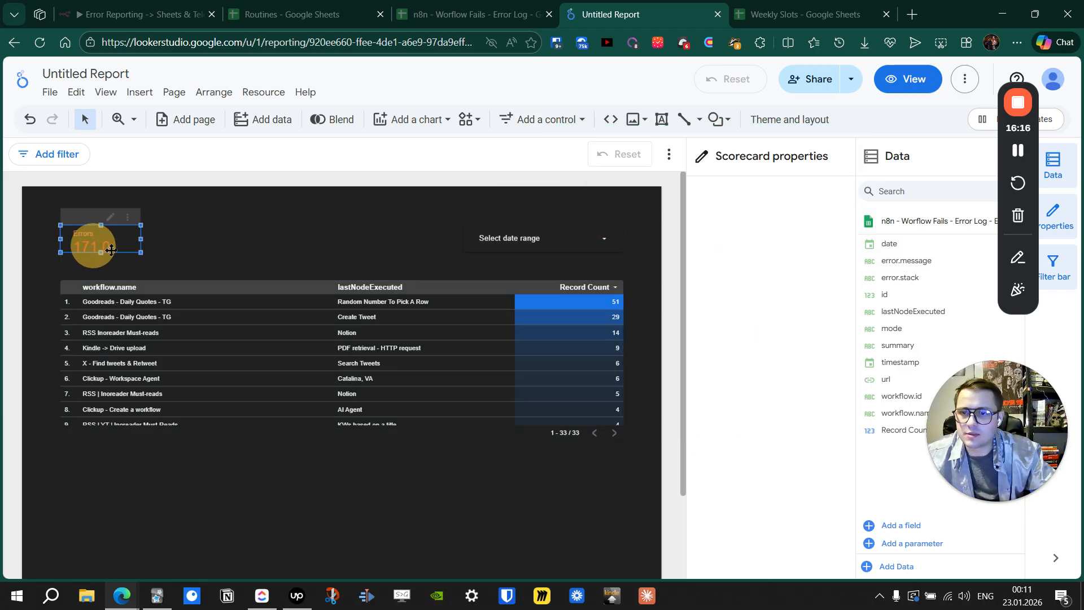
click(253, 214)
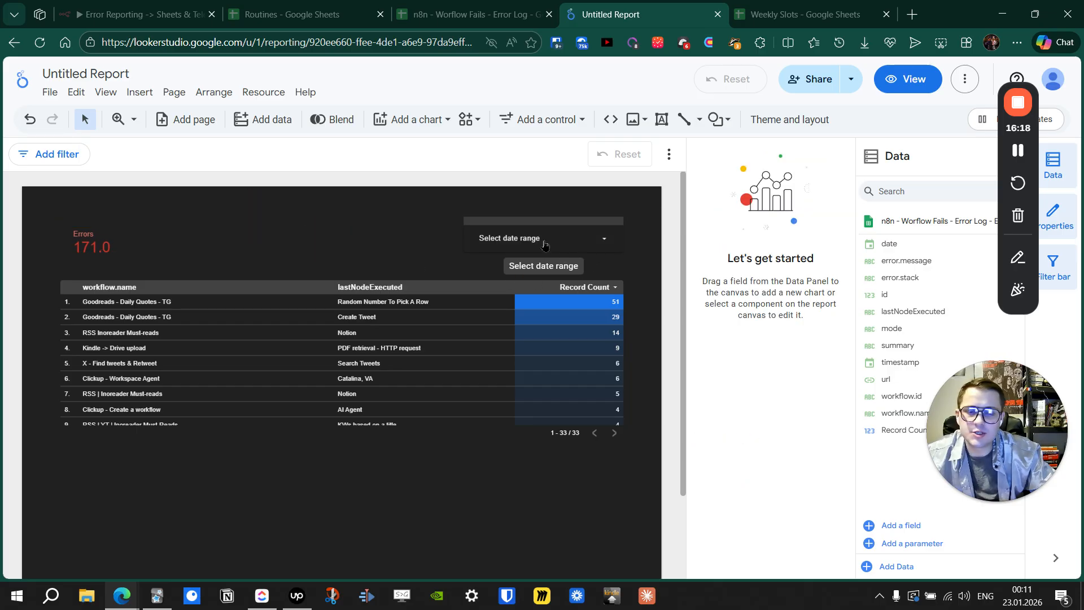
click(98, 246)
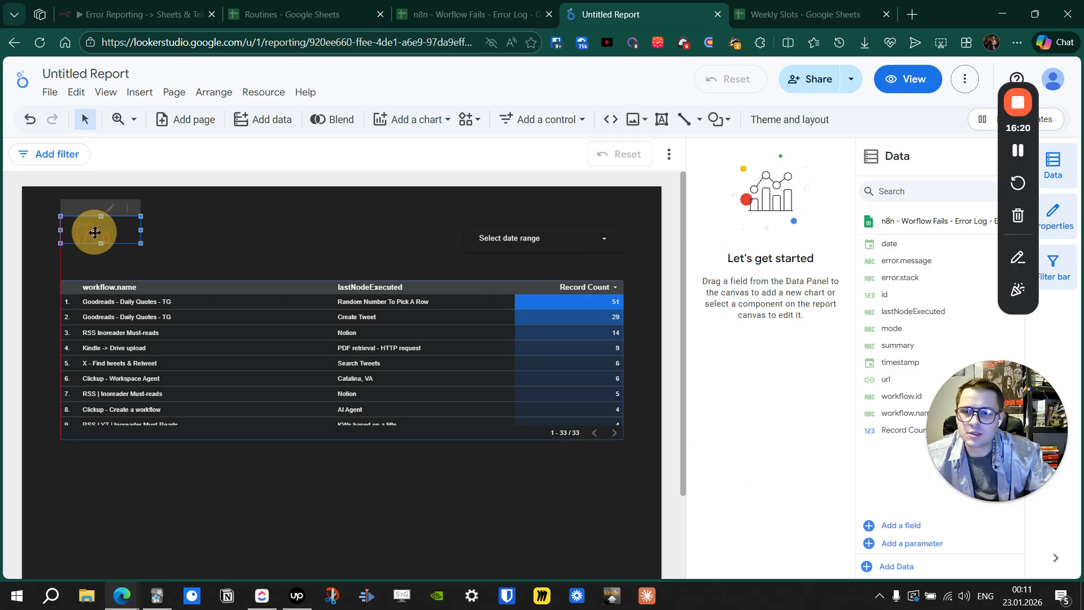
drag(98, 245, 96, 240)
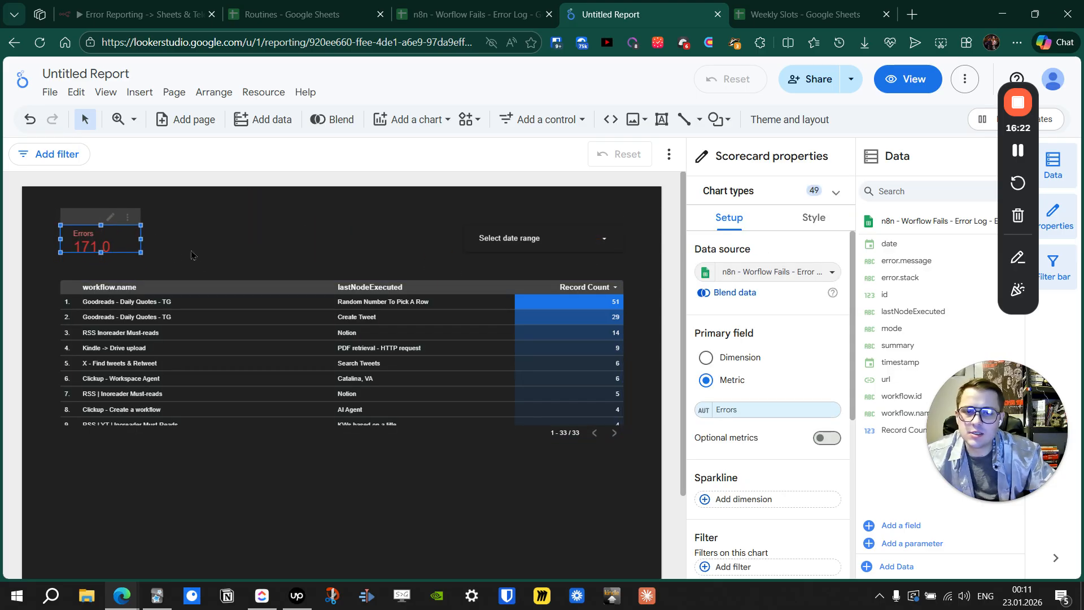
click(217, 250)
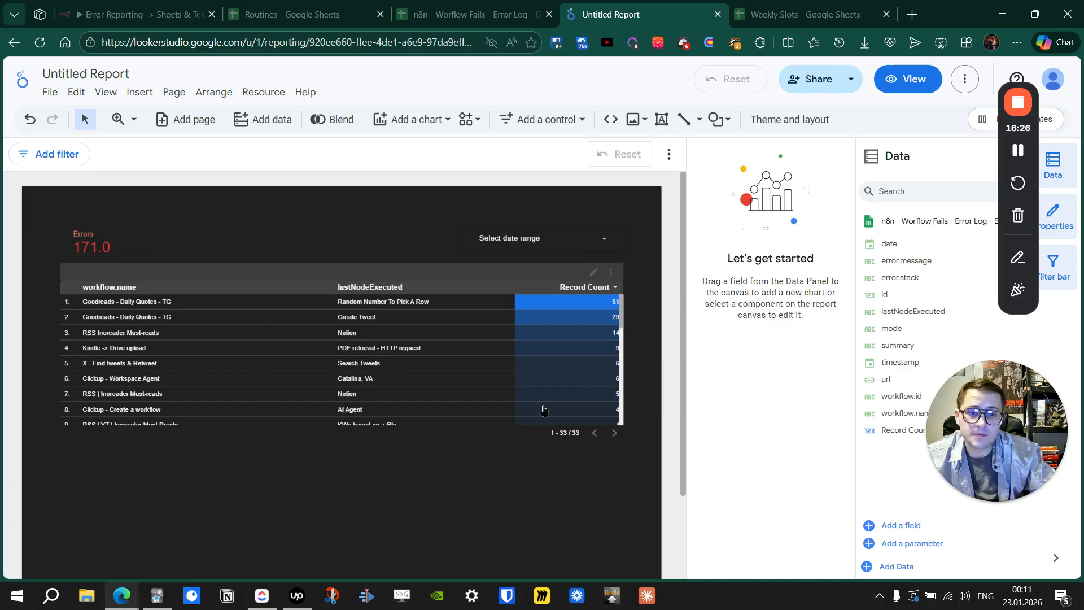
- Change the heatmap column color of the table's Record Count metric to the custom red
click(458, 282)
click(798, 218)
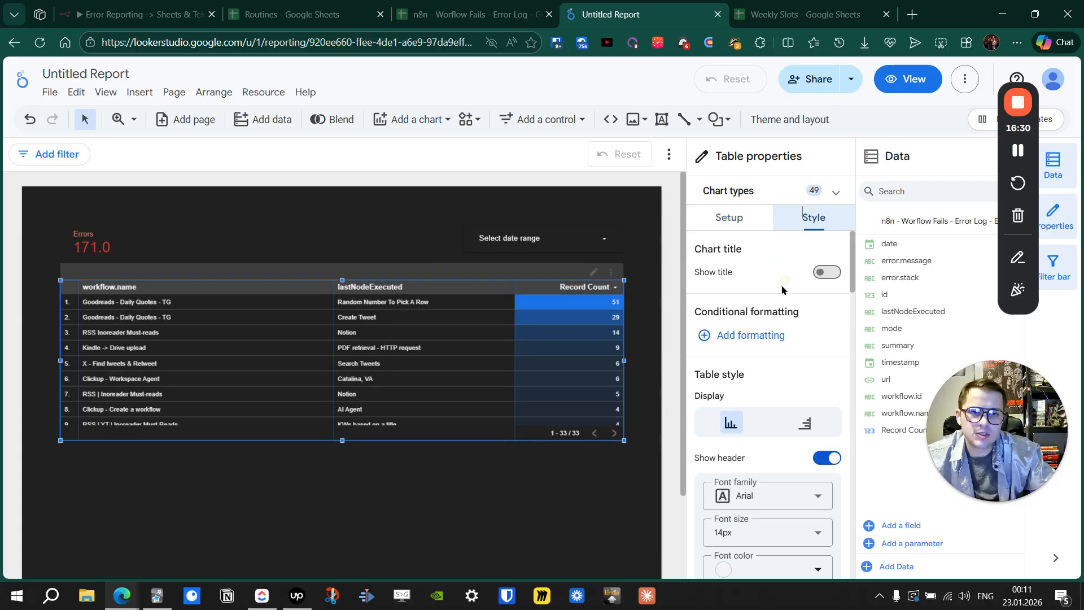
scroll(782, 292, down, 4)
scroll(781, 333, down, 1)
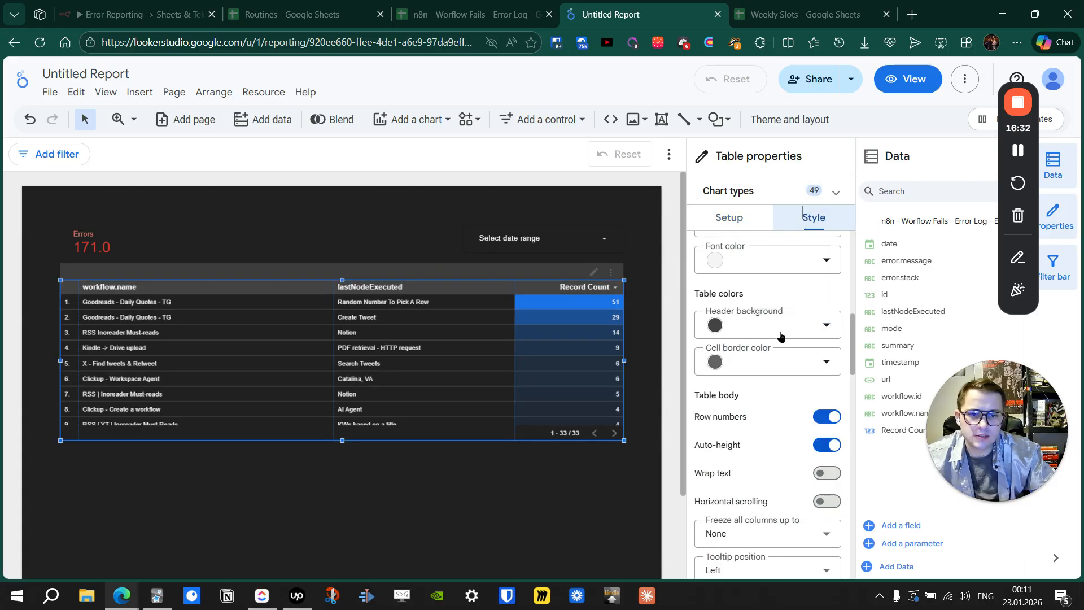
scroll(781, 335, down, 10)
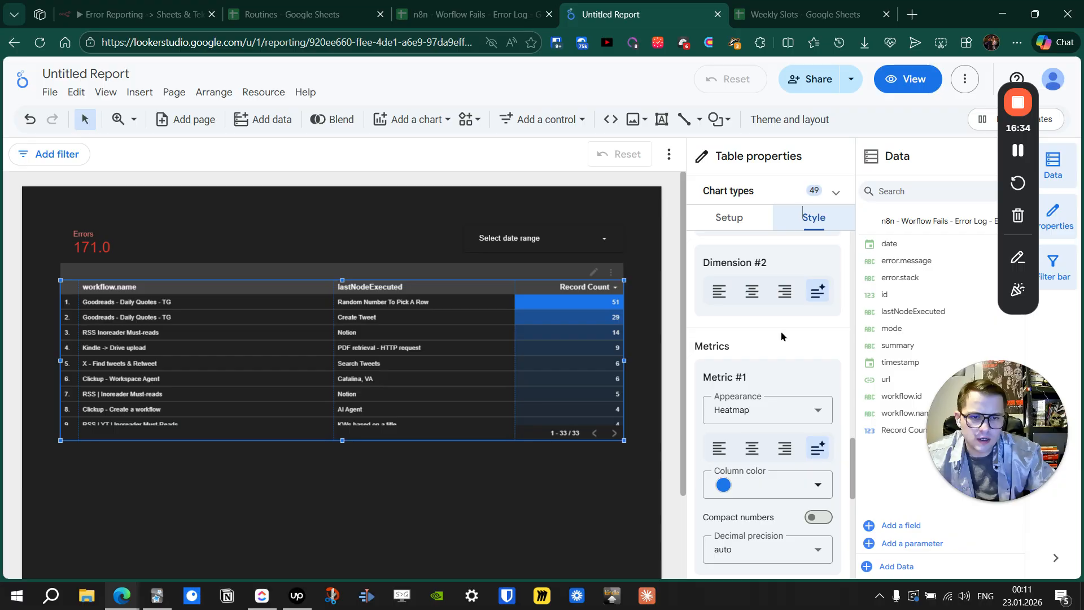
click(774, 249)
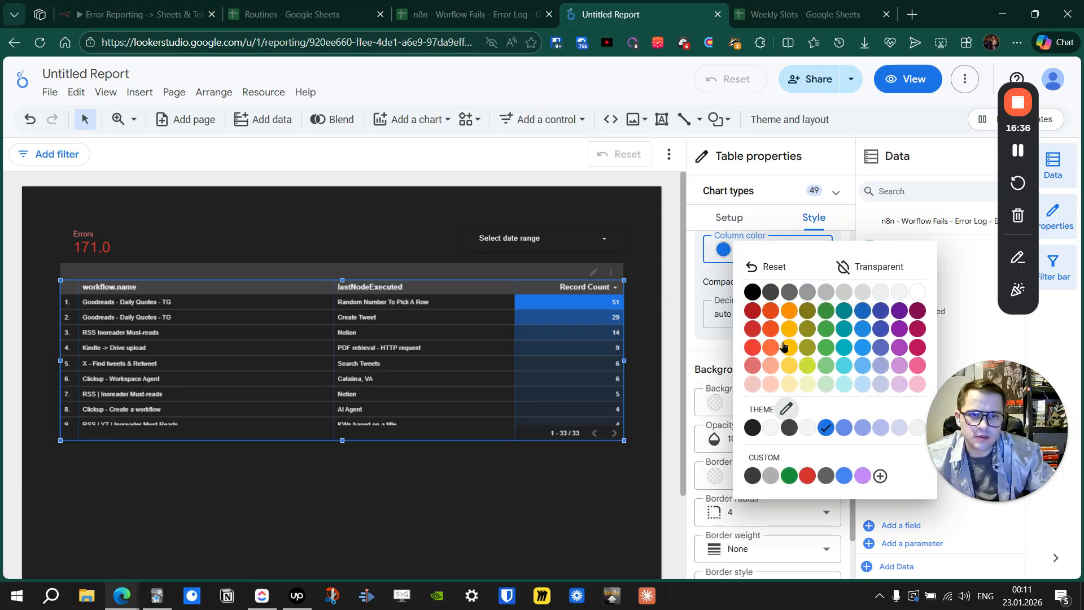
click(807, 475)
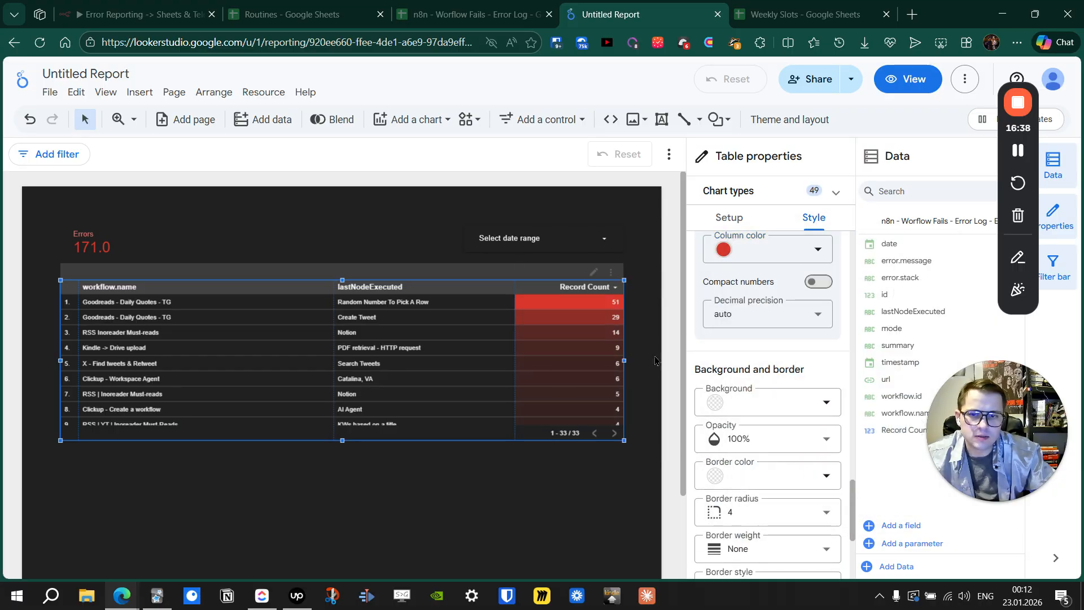
click(644, 329)
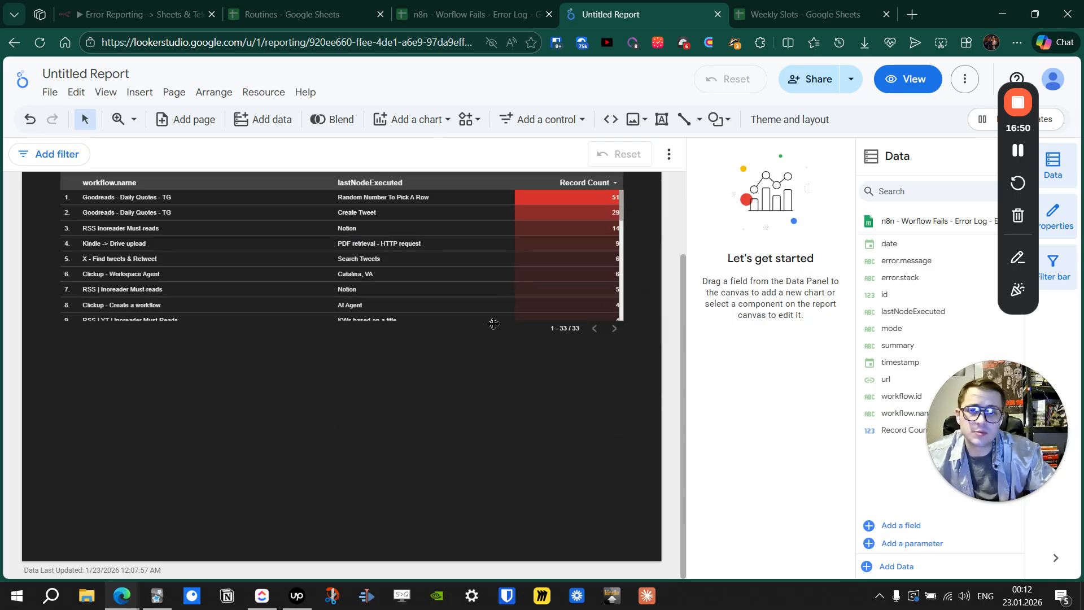
- Insert a smoothed time series chart below the table and widen it to the table's full width
click(438, 120)
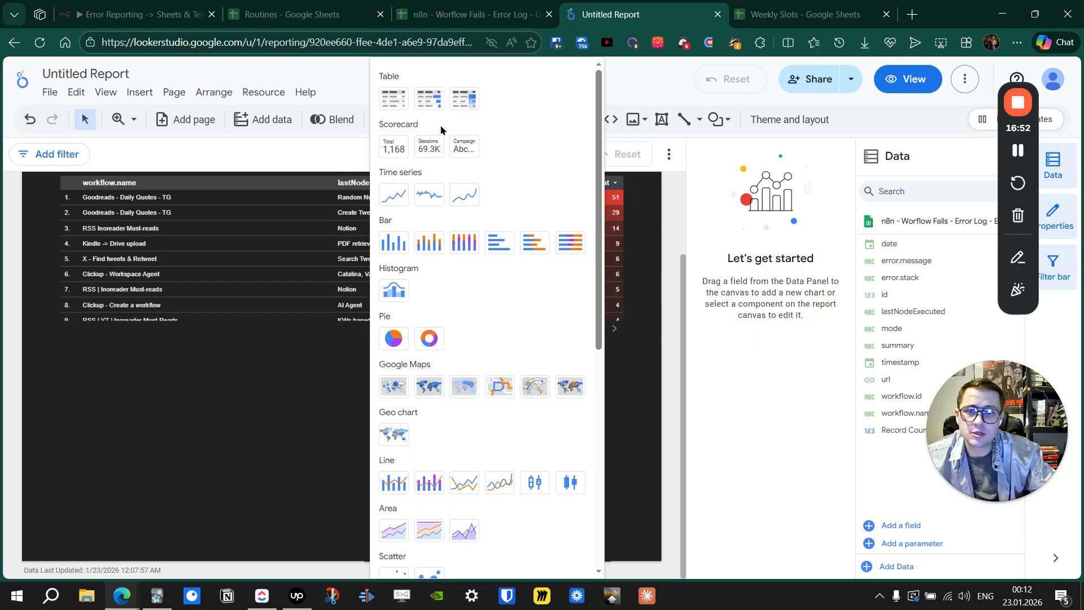
click(465, 195)
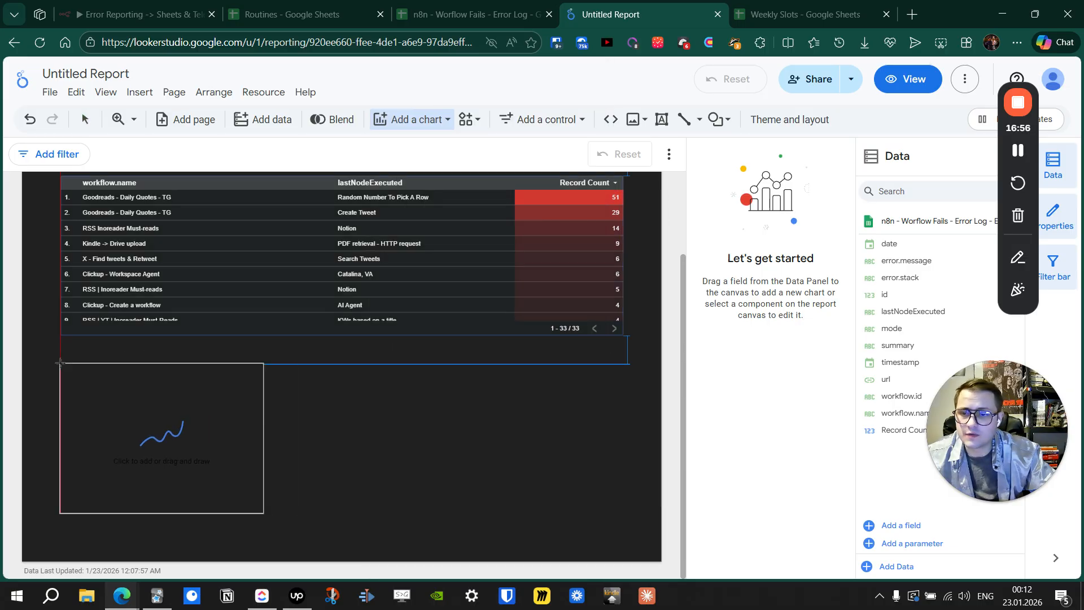
click(60, 362)
drag(305, 440, 624, 431)
click(455, 460)
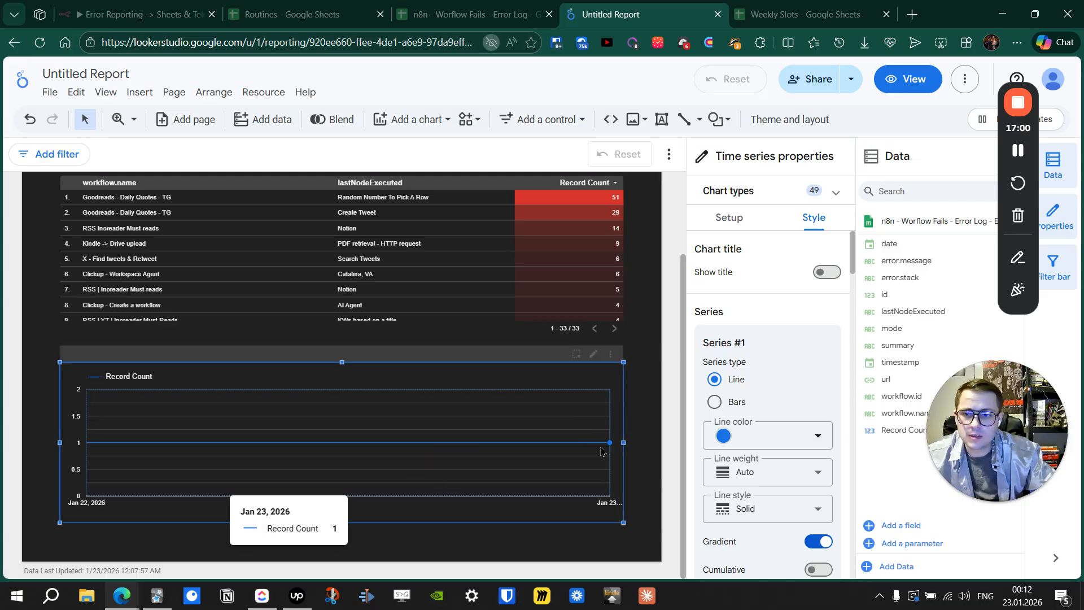
- Set the display name of the time series chart's Record Count metric to Errors
click(729, 219)
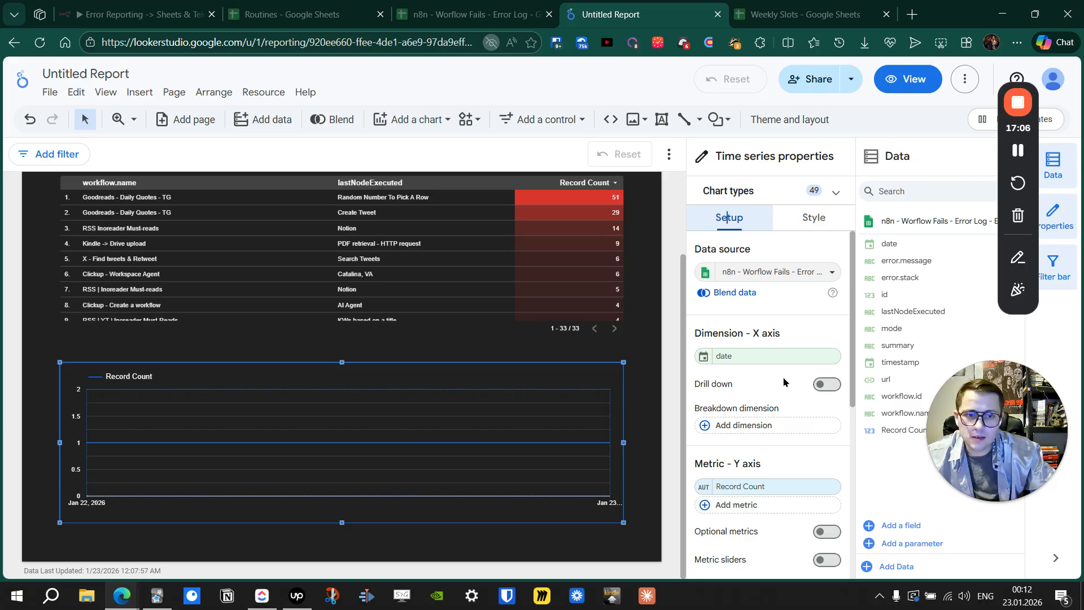
scroll(782, 382, down, 5)
scroll(771, 380, up, 5)
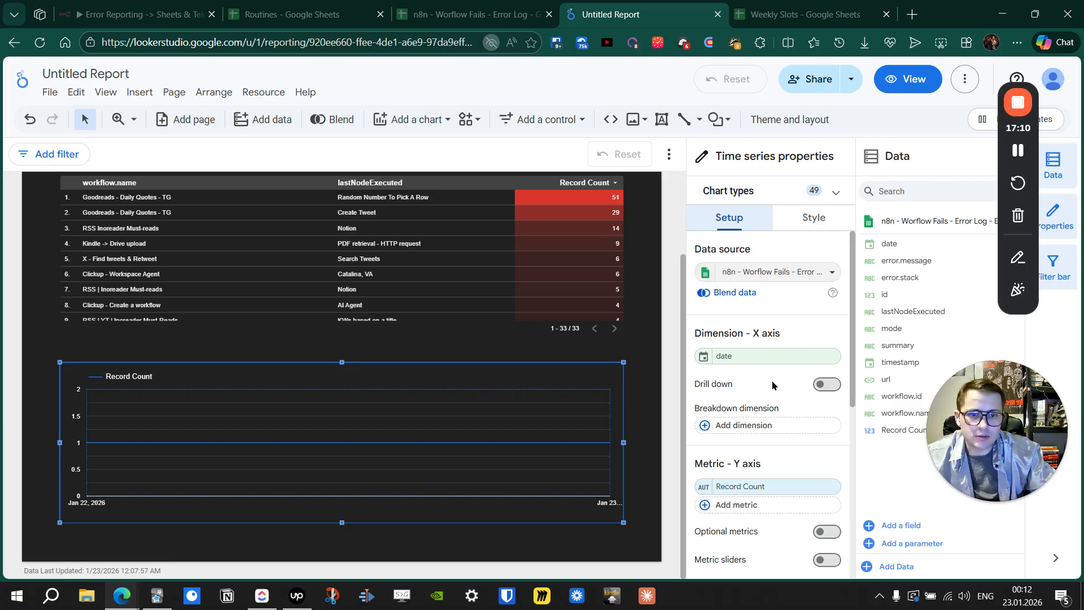
scroll(852, 345, down, 2)
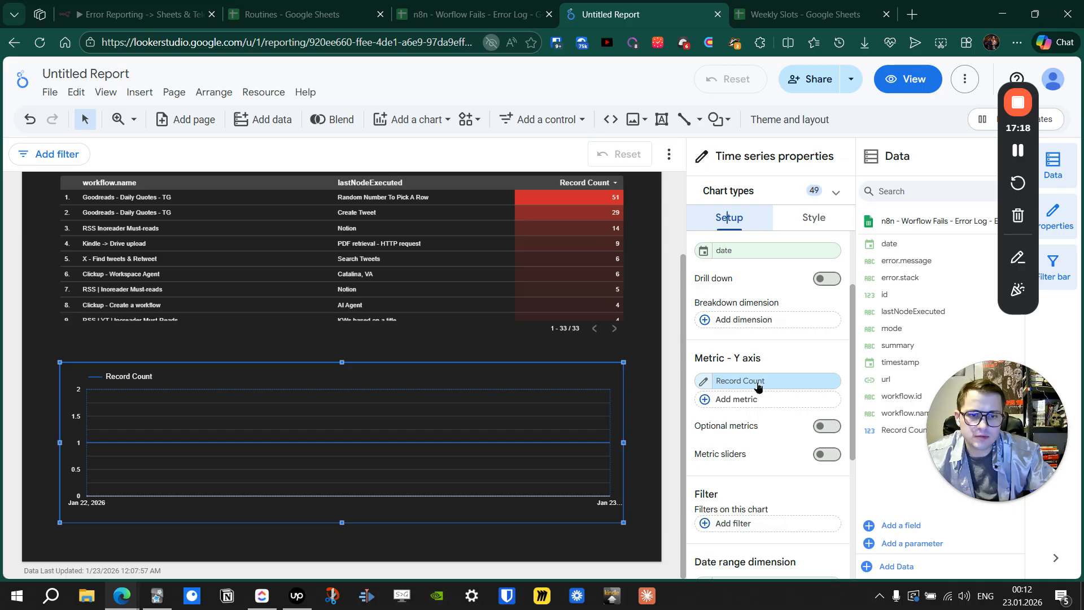
click(702, 381)
click(582, 150)
text(Errors)
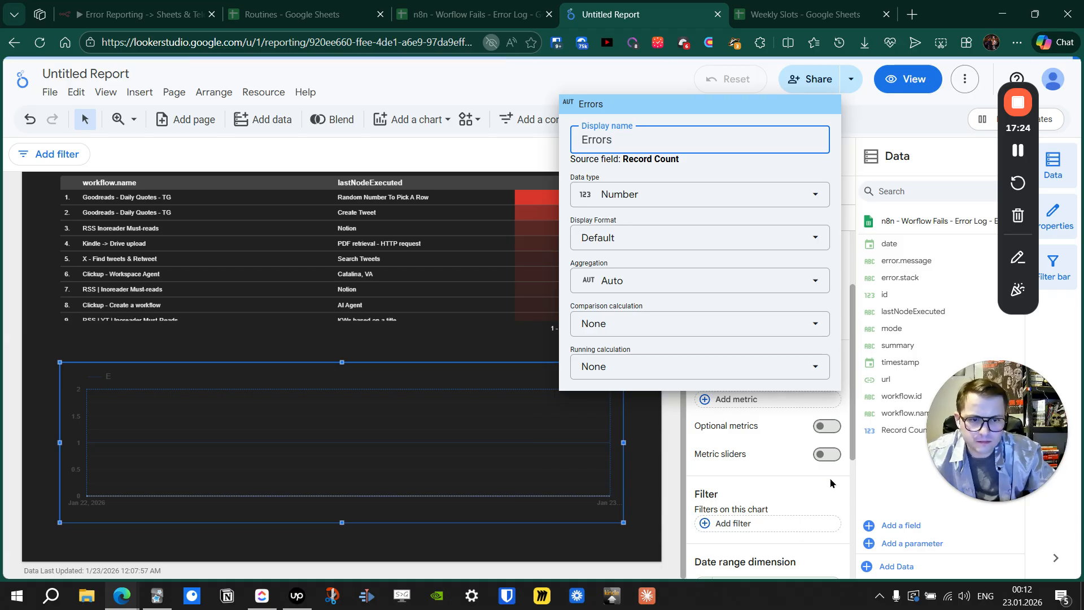
click(762, 435)
scroll(793, 461, down, 4)
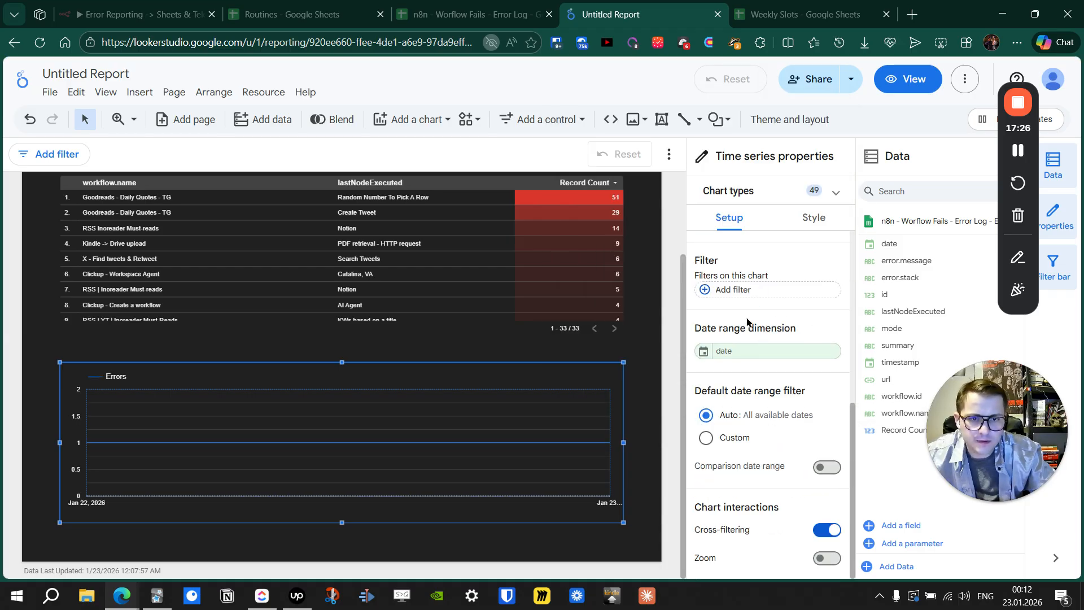
- Enable zoom interaction on the time series chart and add workflow.name as its breakdown dimension
mouse_move(751, 357)
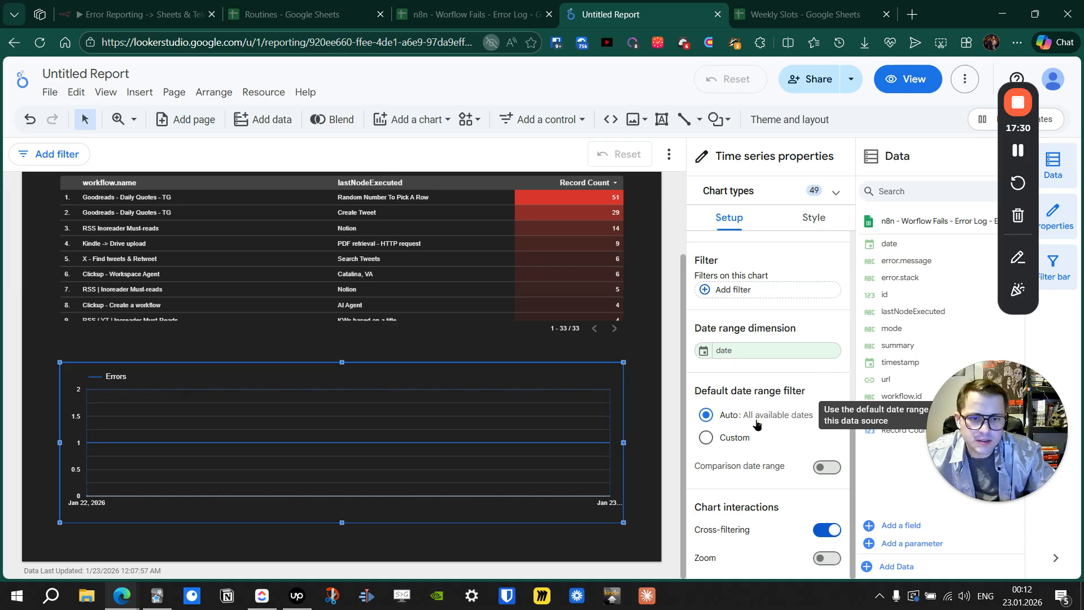
click(815, 560)
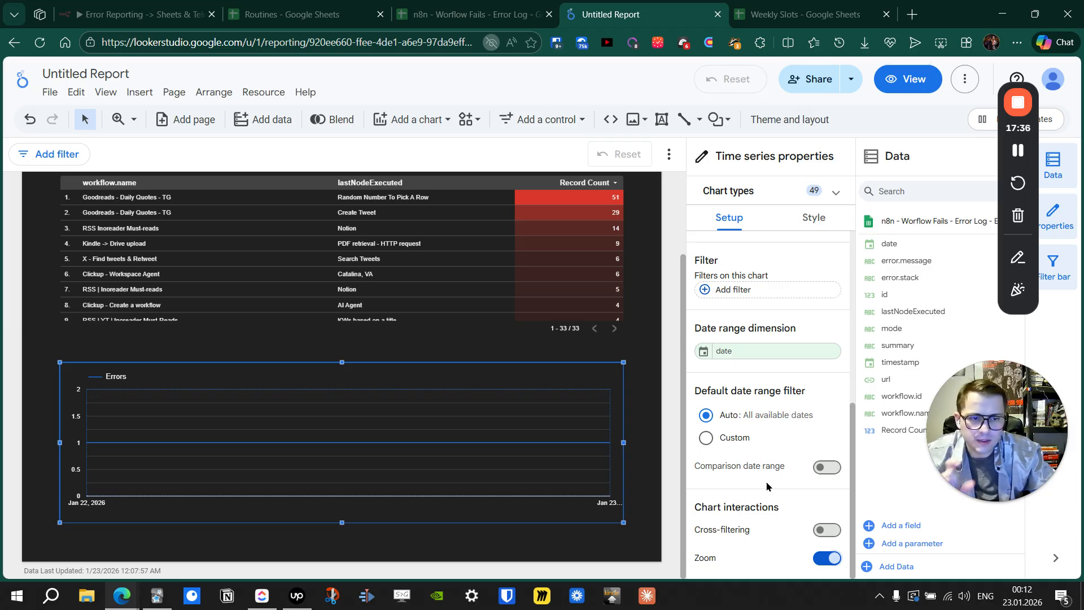
scroll(767, 485, up, 4)
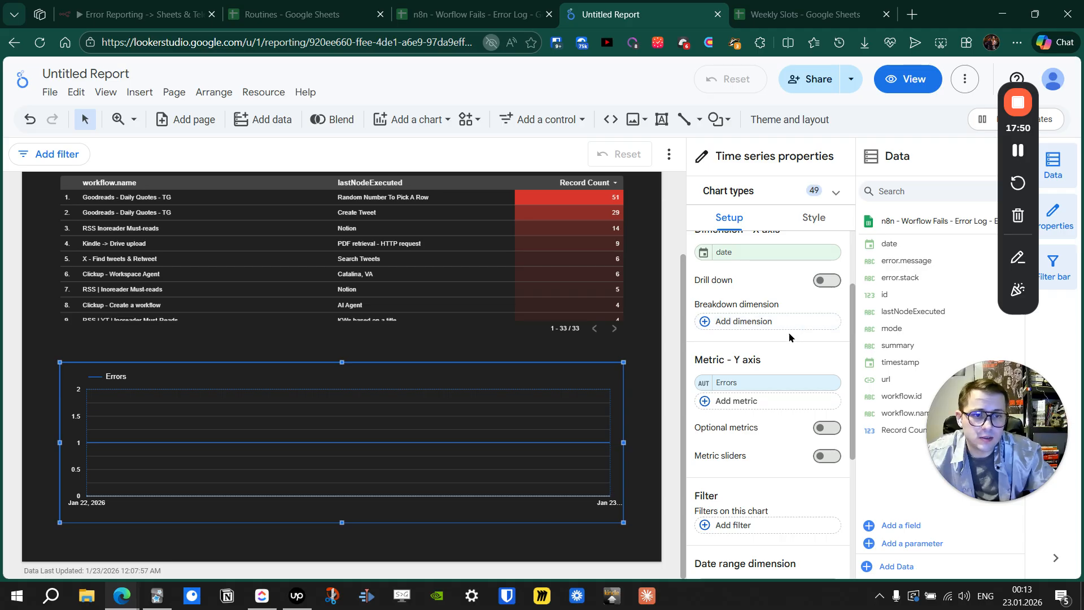
drag(884, 413, 717, 322)
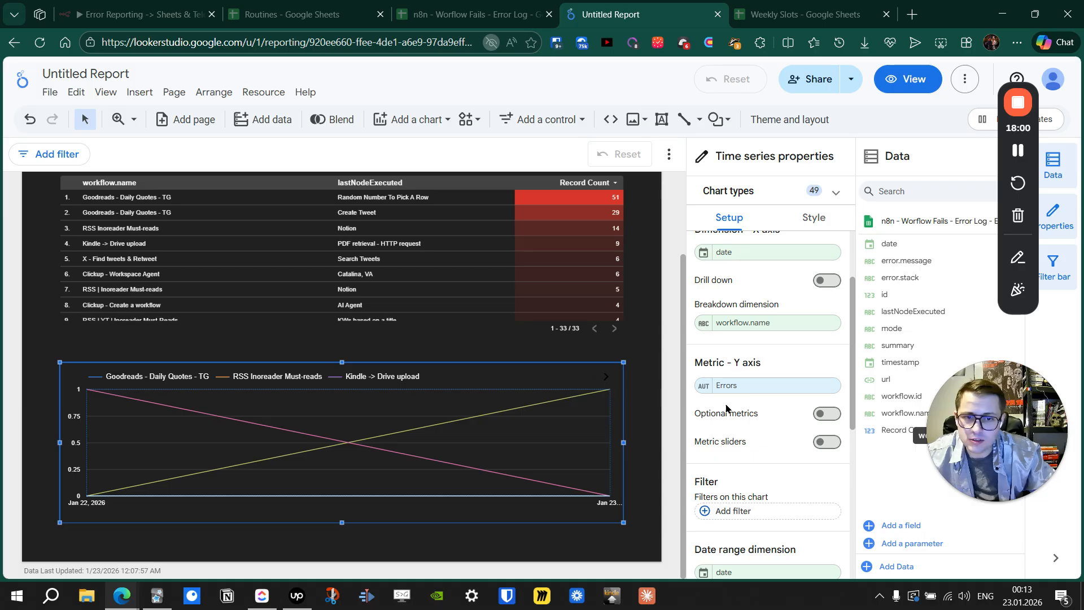
- Replace the time series chart's X-axis dimension with timestamp and open that field's settings
scroll(767, 364, up, 2)
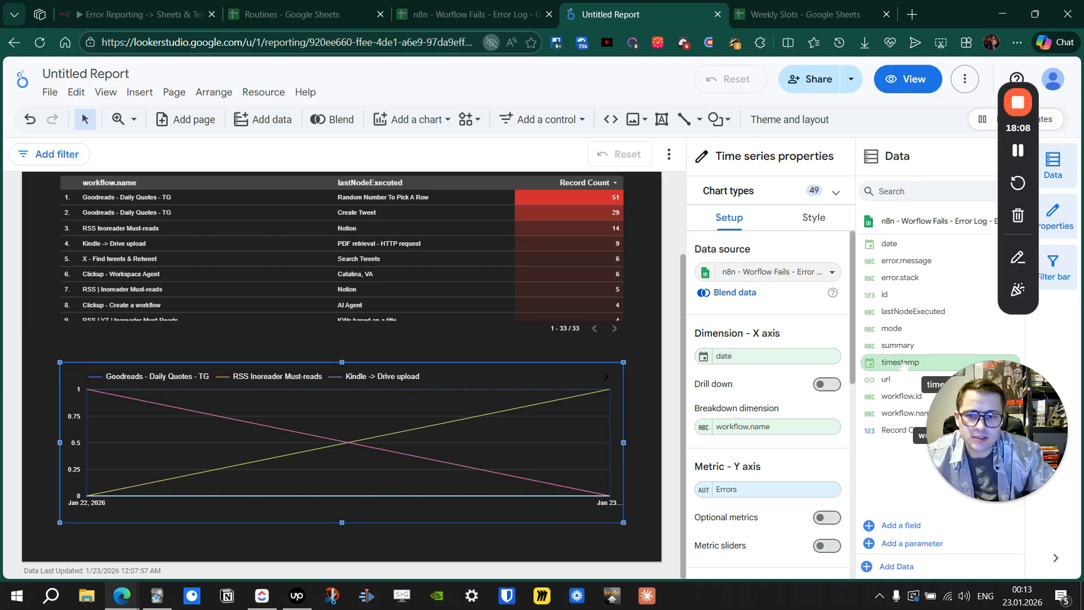
drag(904, 366, 734, 361)
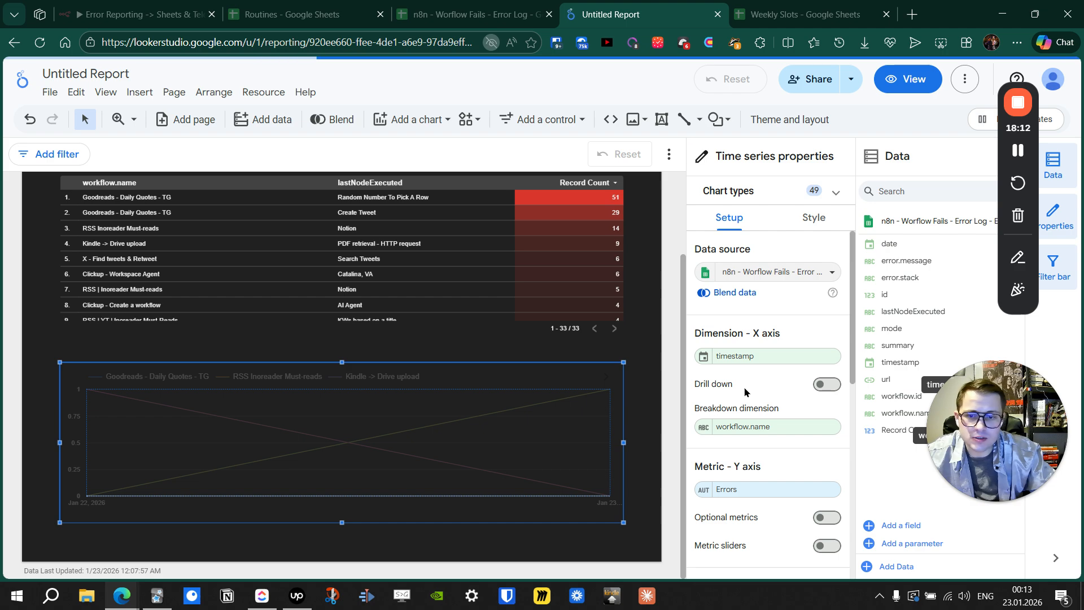
click(704, 356)
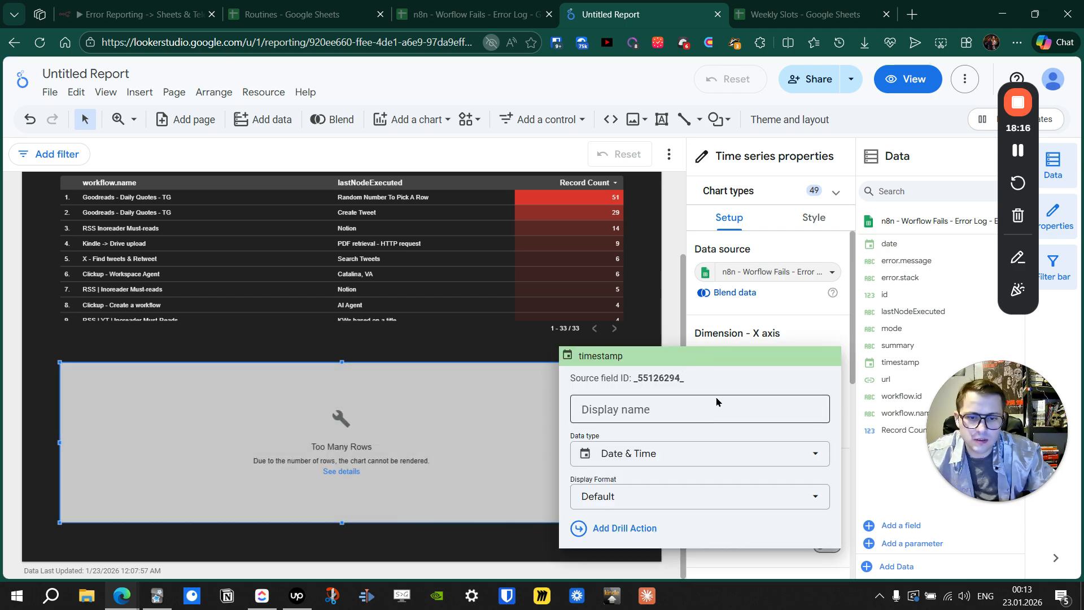
- Set the time series chart's date range dimension to the timestamp field
scroll(691, 367, down, 5)
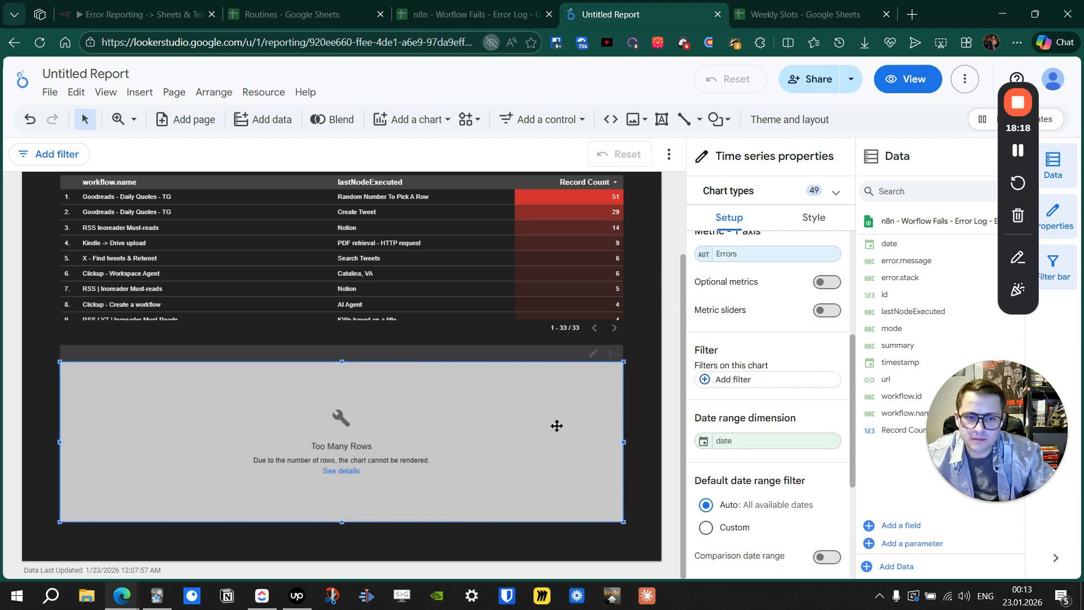
scroll(725, 468, down, 4)
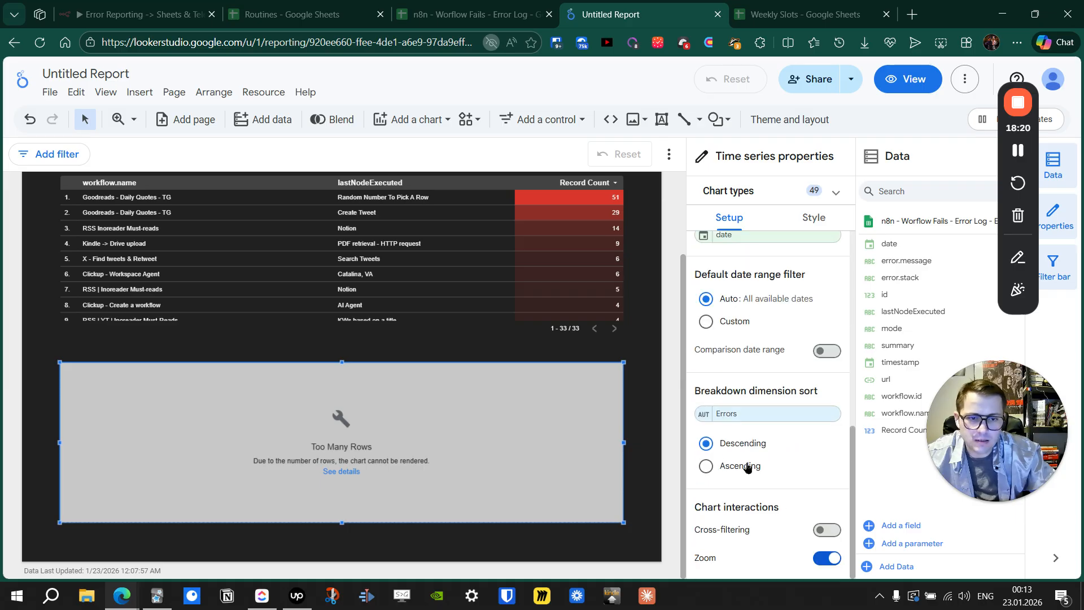
scroll(749, 460, up, 4)
scroll(749, 460, down, 4)
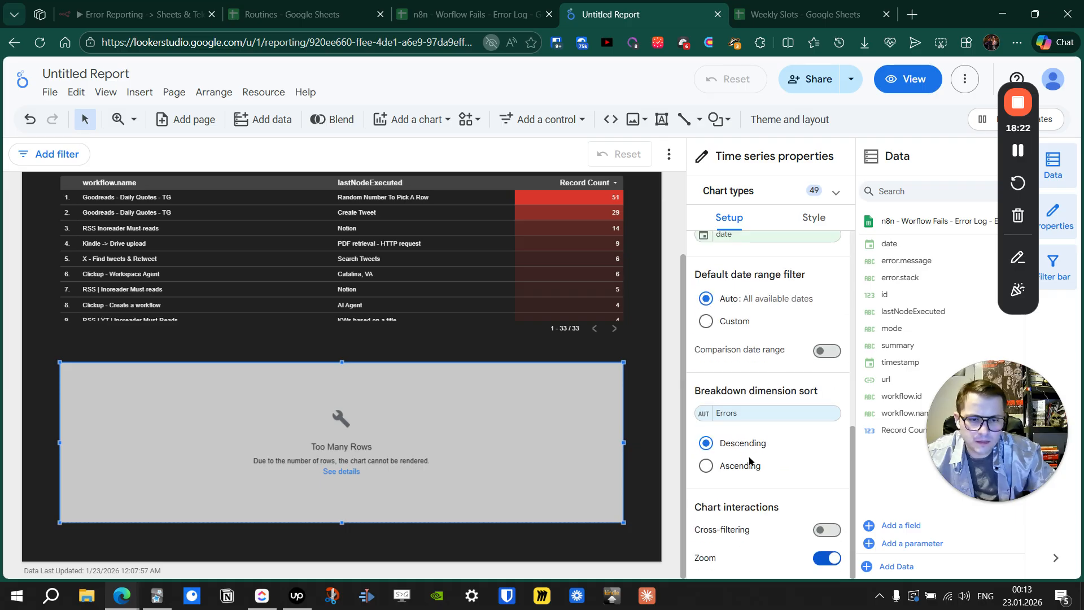
scroll(750, 458, up, 4)
drag(898, 362, 744, 476)
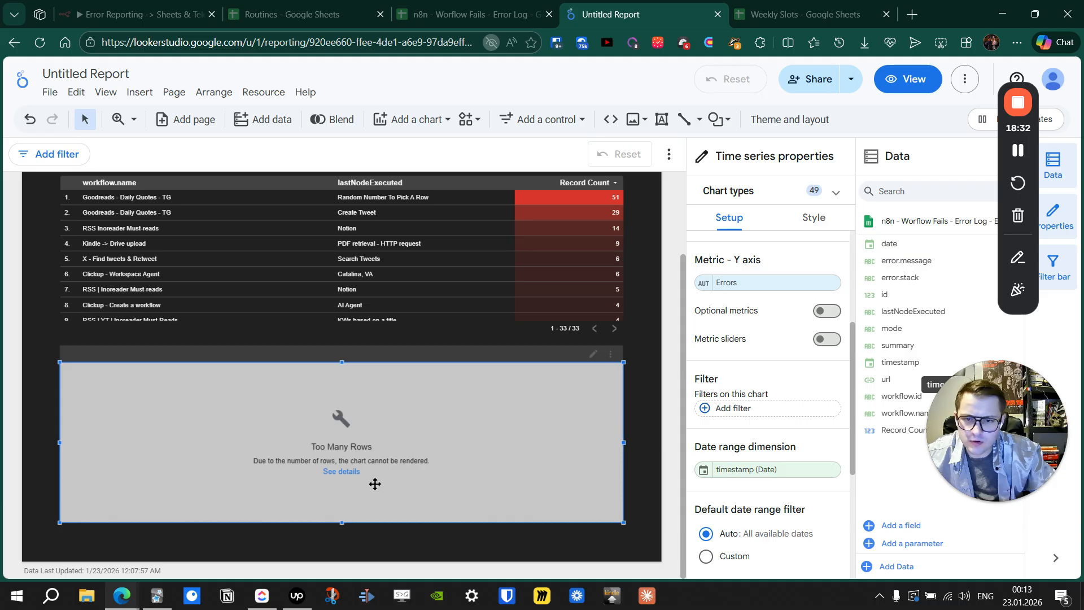
- Set the time series chart's default date range filter to a custom range of the last 7 days, excluding today
scroll(757, 438, down, 4)
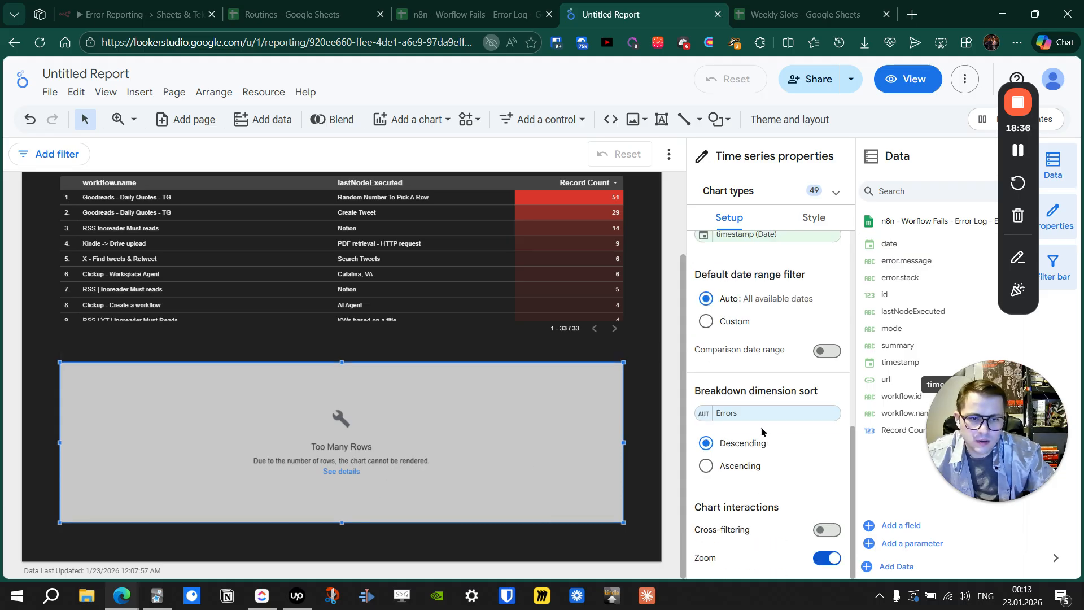
click(706, 321)
click(762, 351)
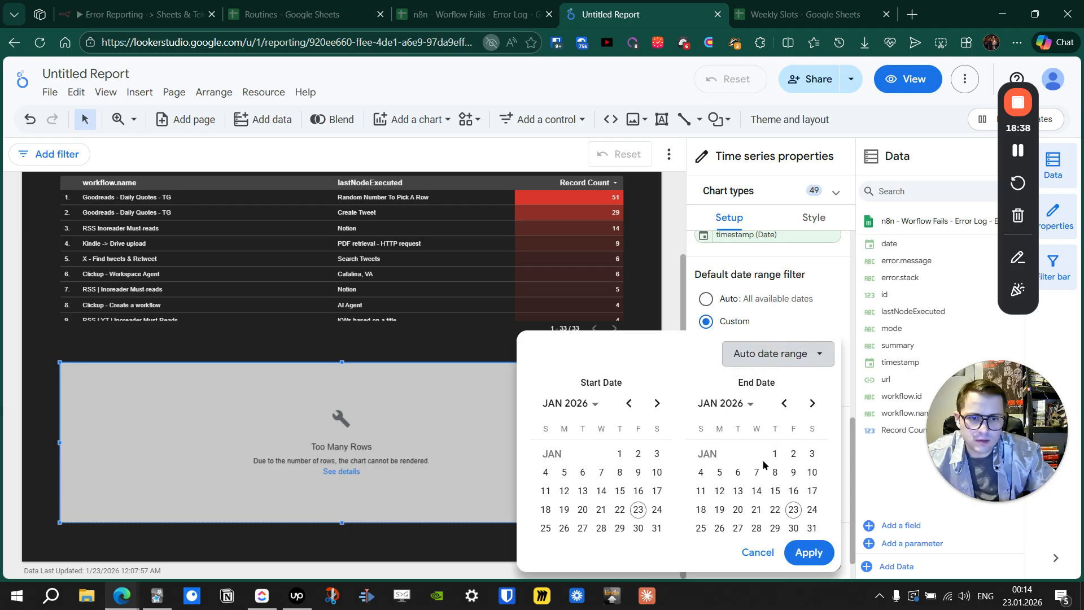
click(782, 356)
click(783, 287)
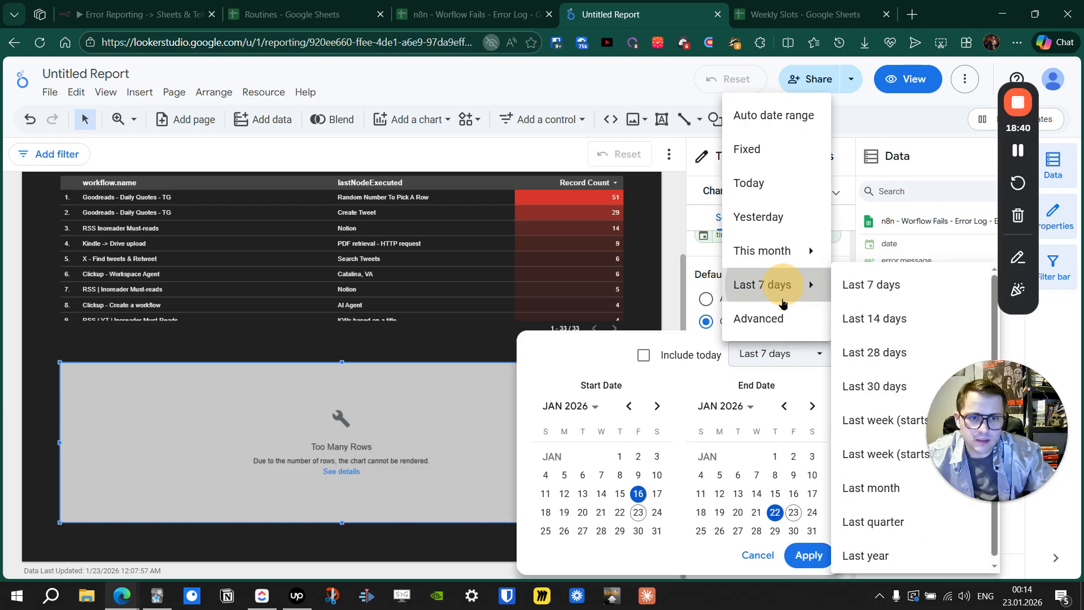
click(860, 286)
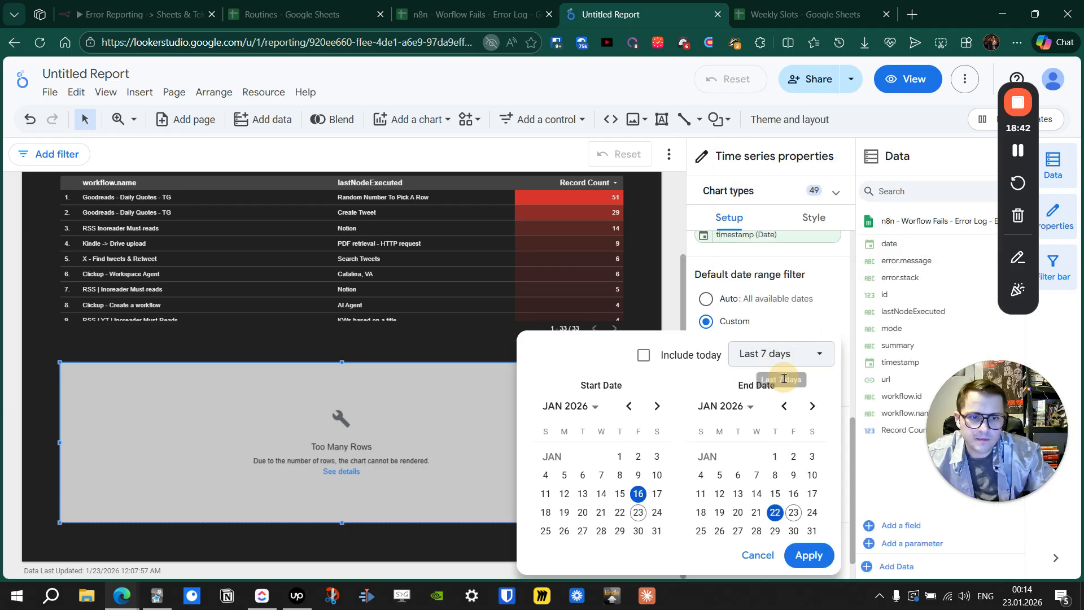
click(806, 556)
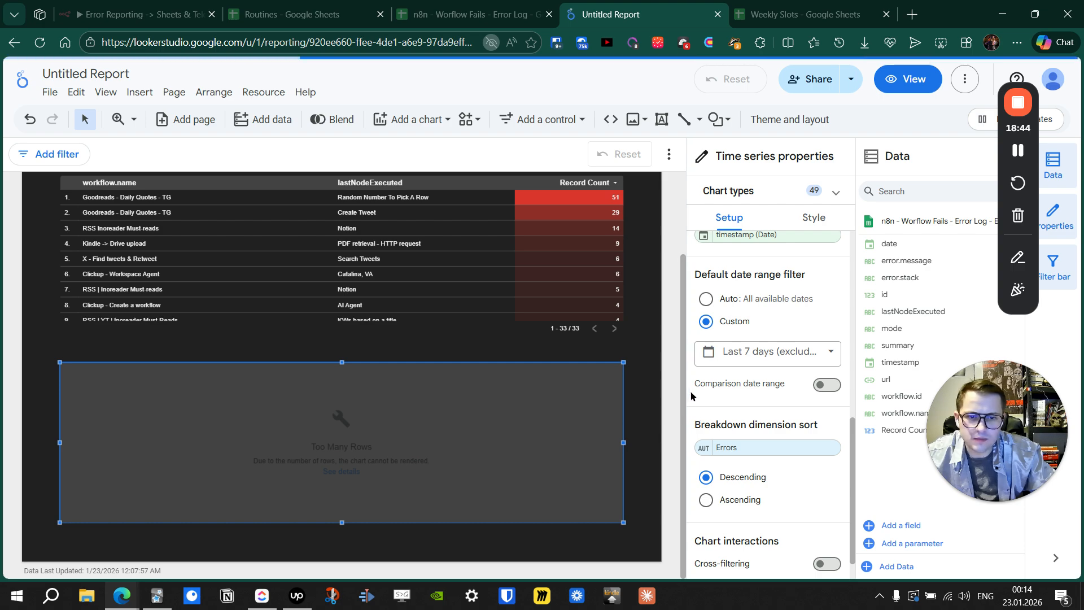
- Remove the workflow.name breakdown dimension from the time series chart and deselect the chart
scroll(691, 395, up, 4)
scroll(691, 396, down, 4)
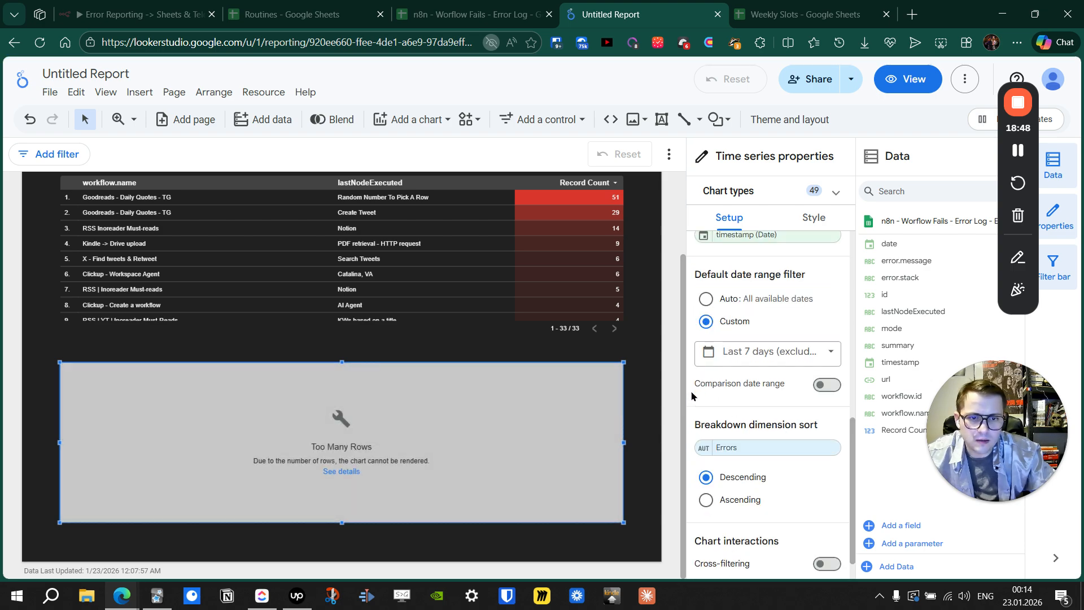
scroll(691, 395, up, 6)
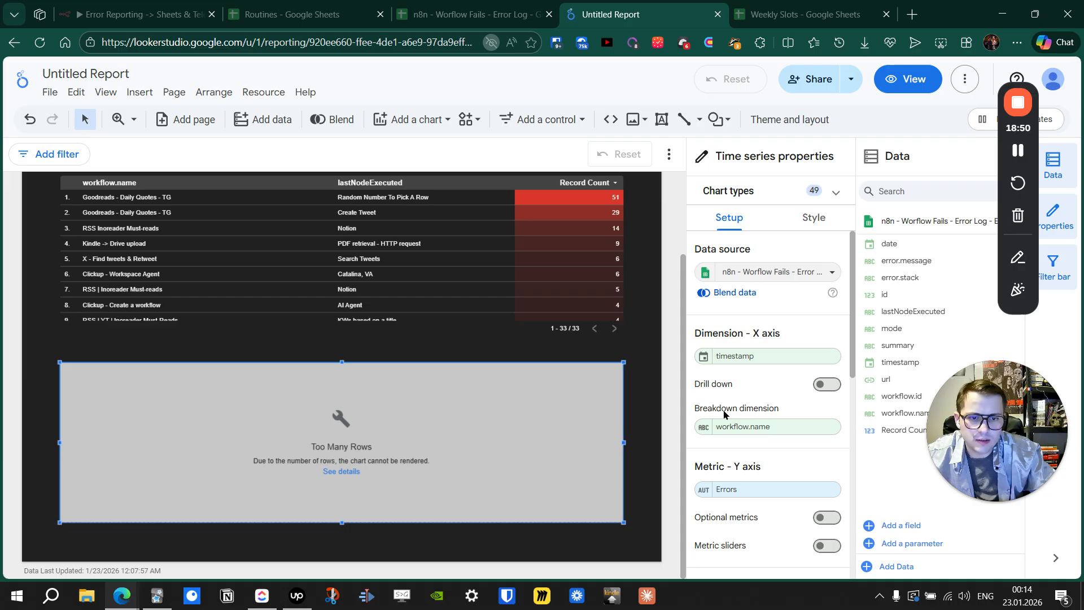
click(827, 427)
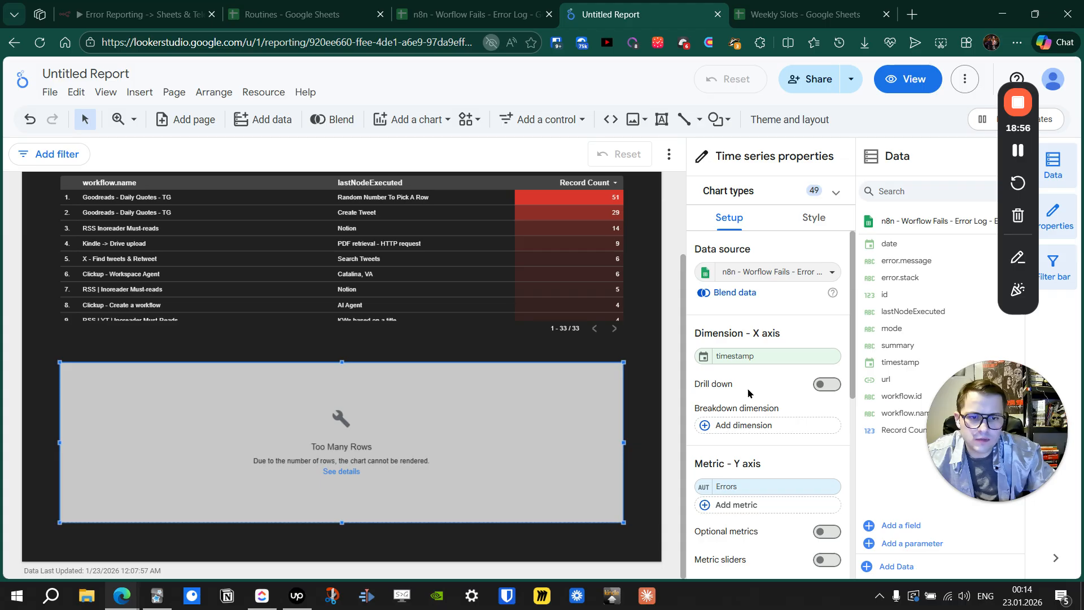
scroll(747, 393, down, 4)
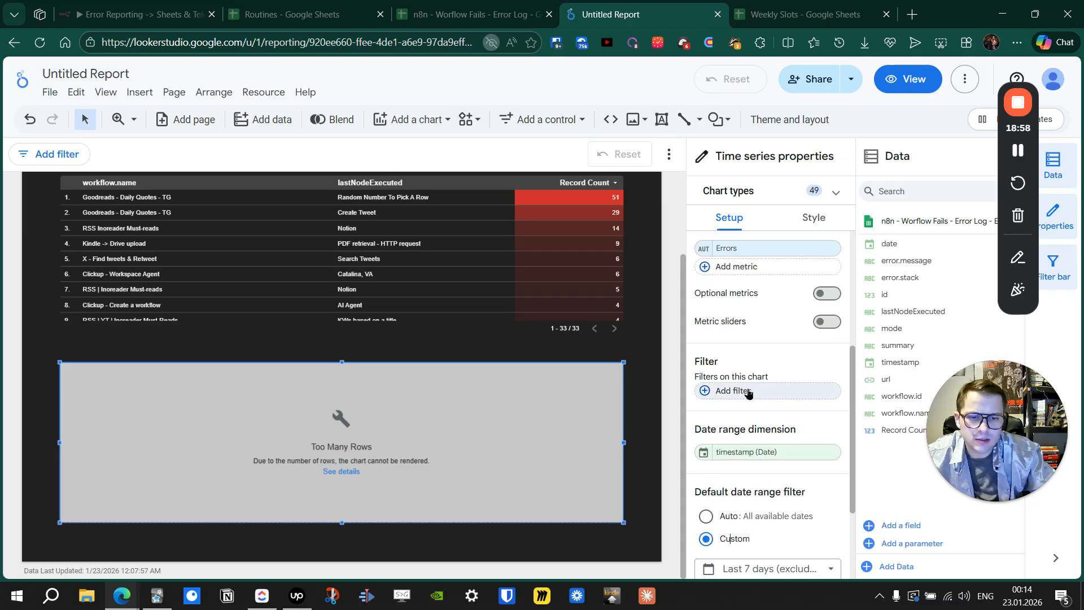
scroll(747, 393, down, 2)
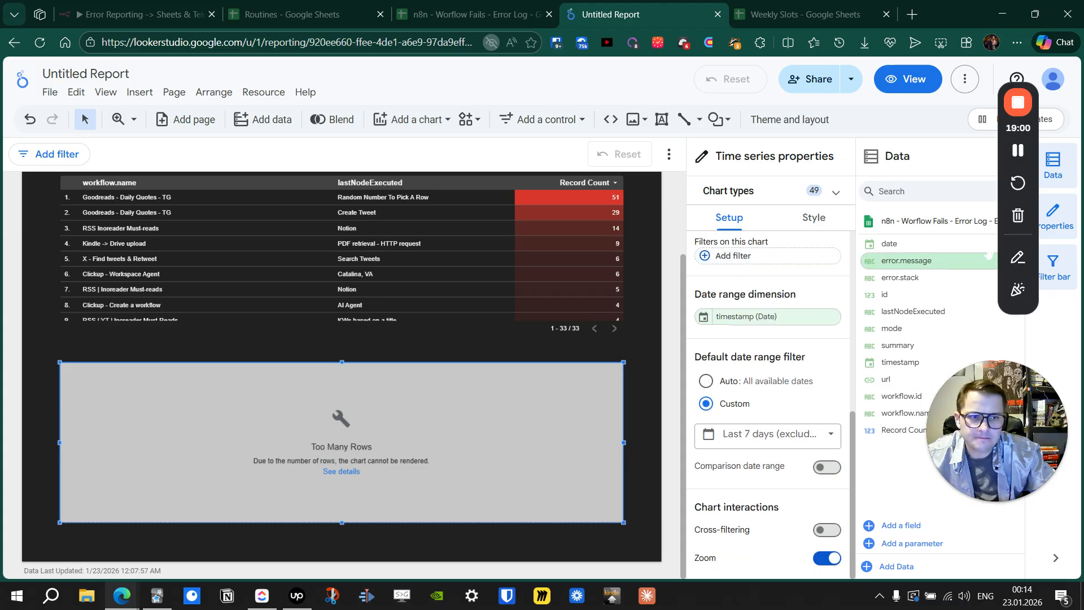
click(656, 220)
scroll(656, 219, down, 2)
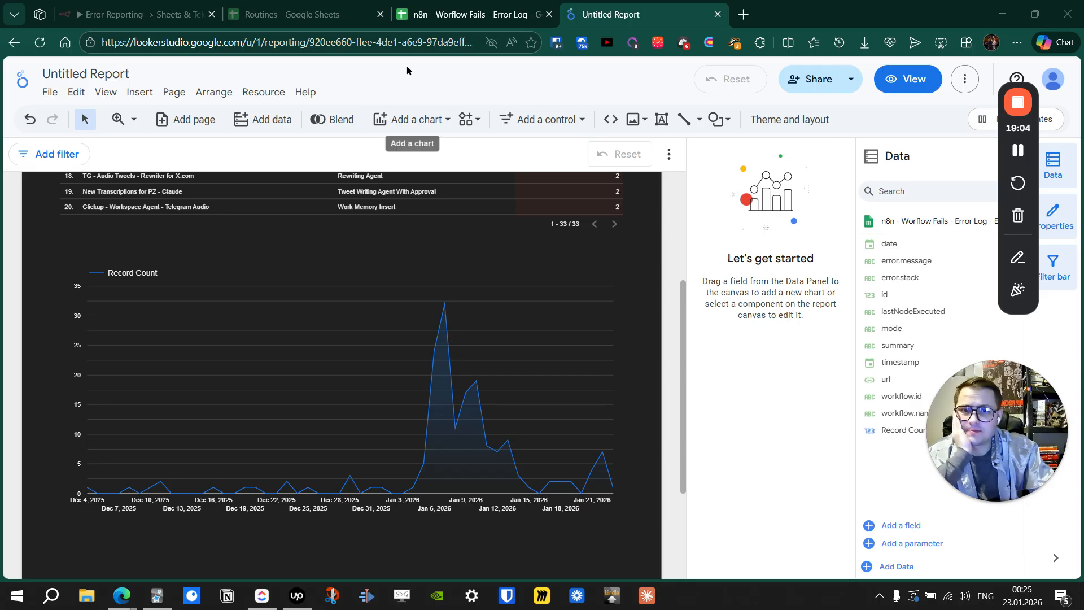
- Switch to the n8n error log spreadsheet and examine the timestamp values and the date column's formula across its rows
click(437, 12)
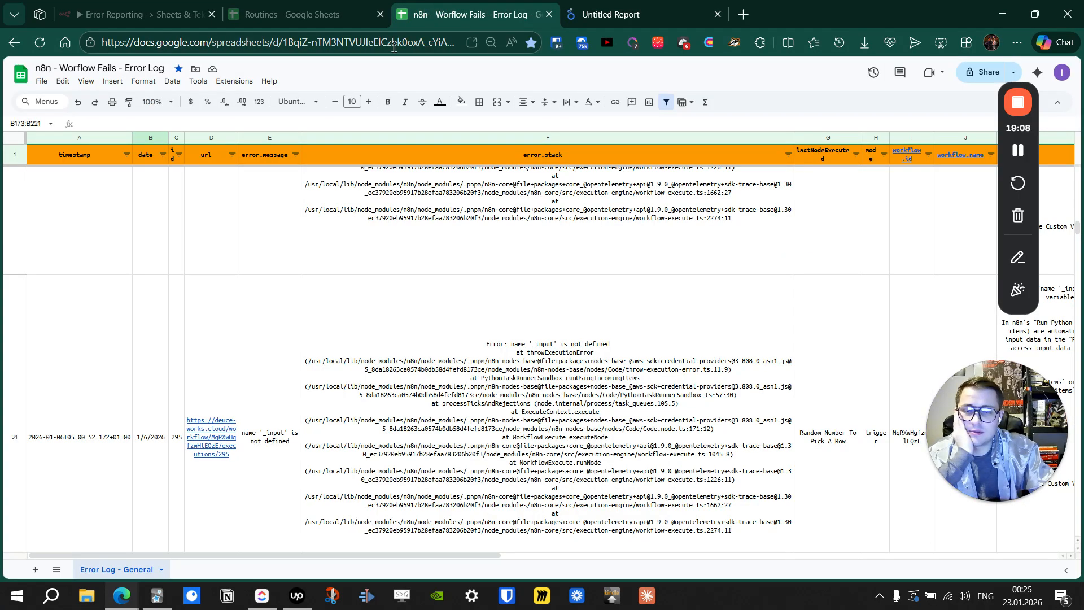
mouse_move(218, 269)
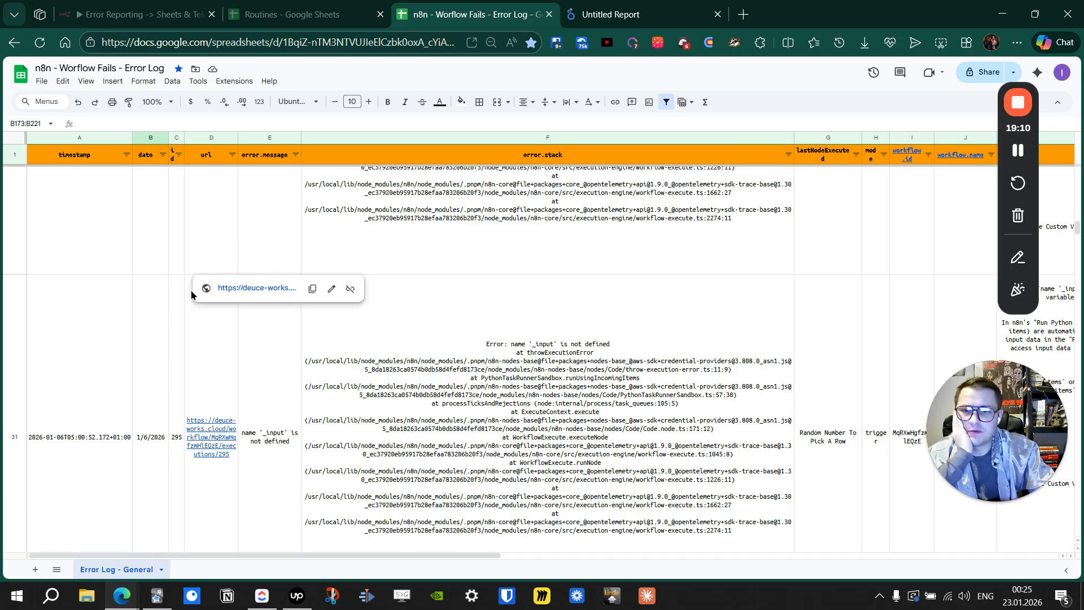
click(104, 243)
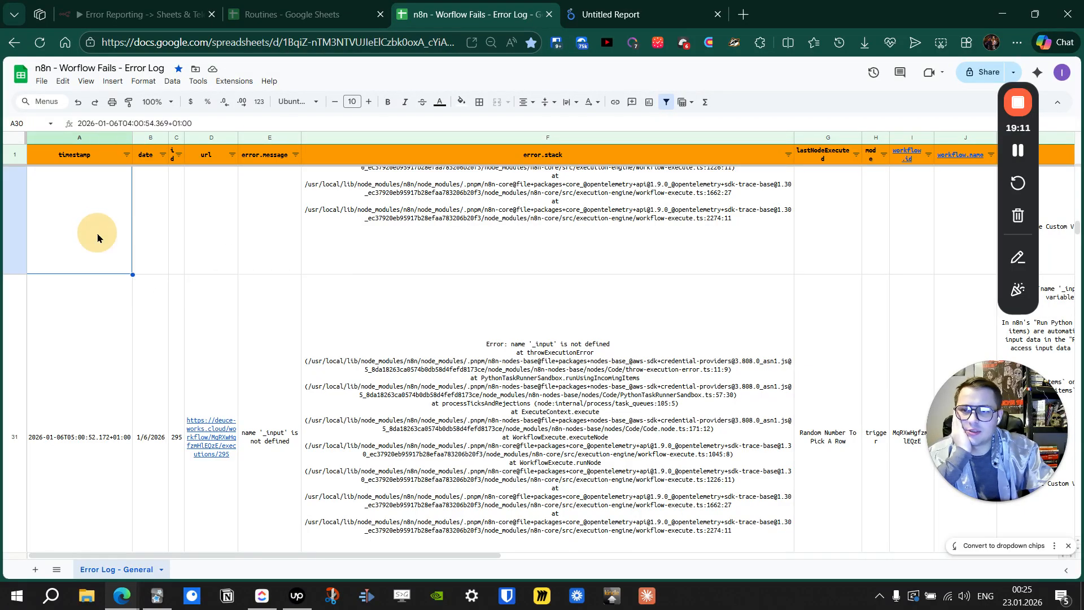
click(85, 331)
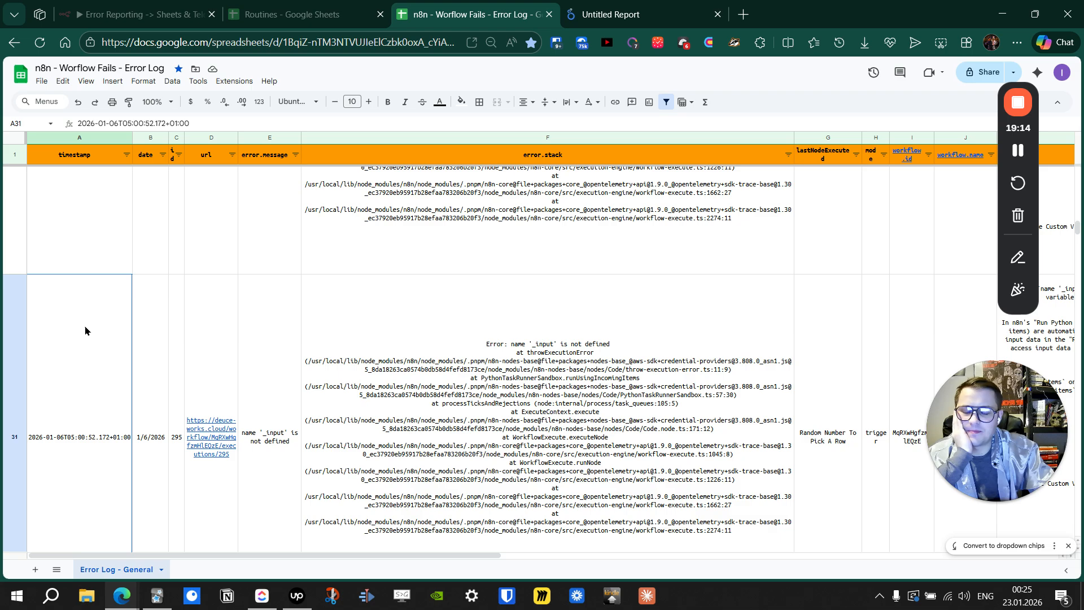
scroll(85, 331, down, 10)
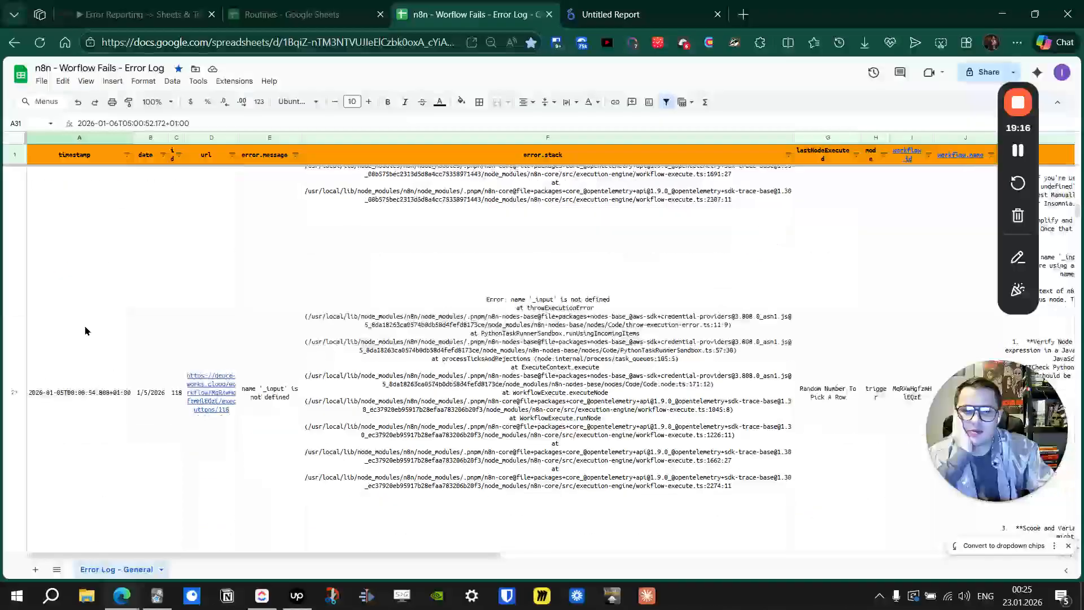
scroll(85, 331, up, 4)
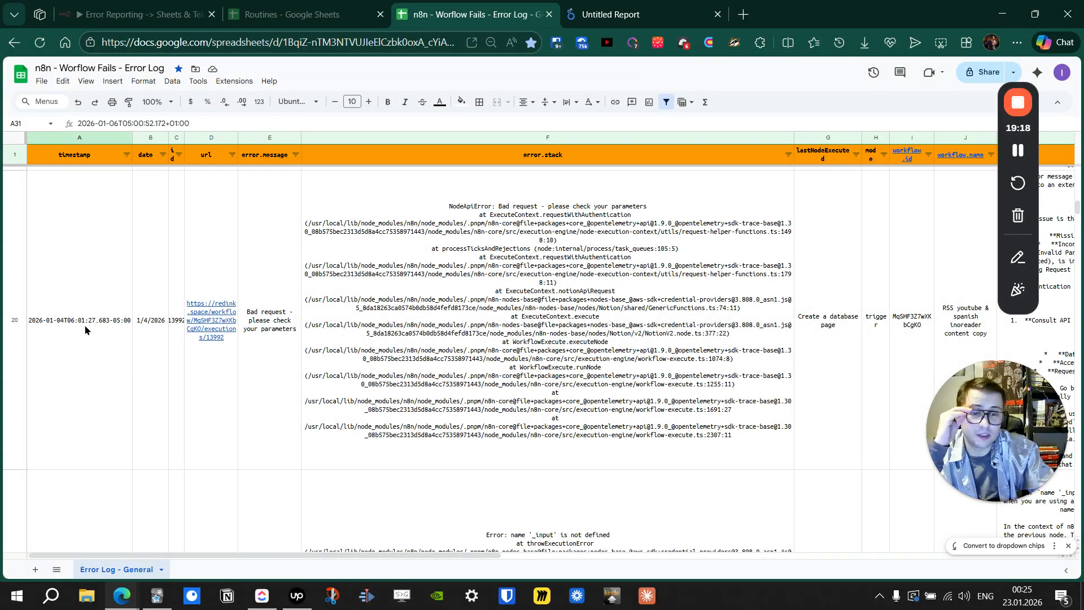
scroll(85, 331, up, 5)
click(86, 330)
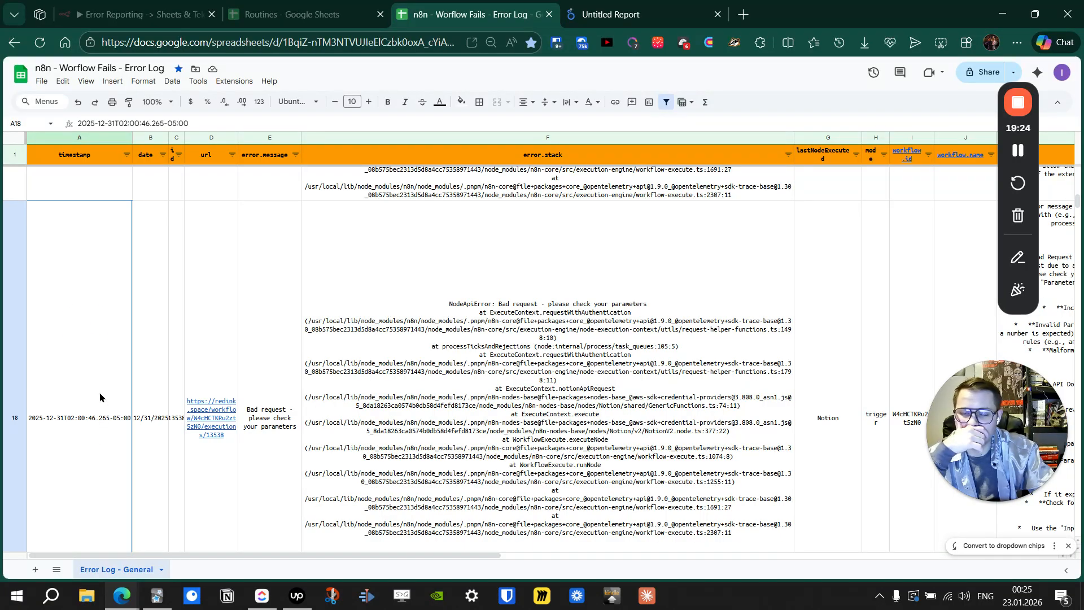
click(153, 386)
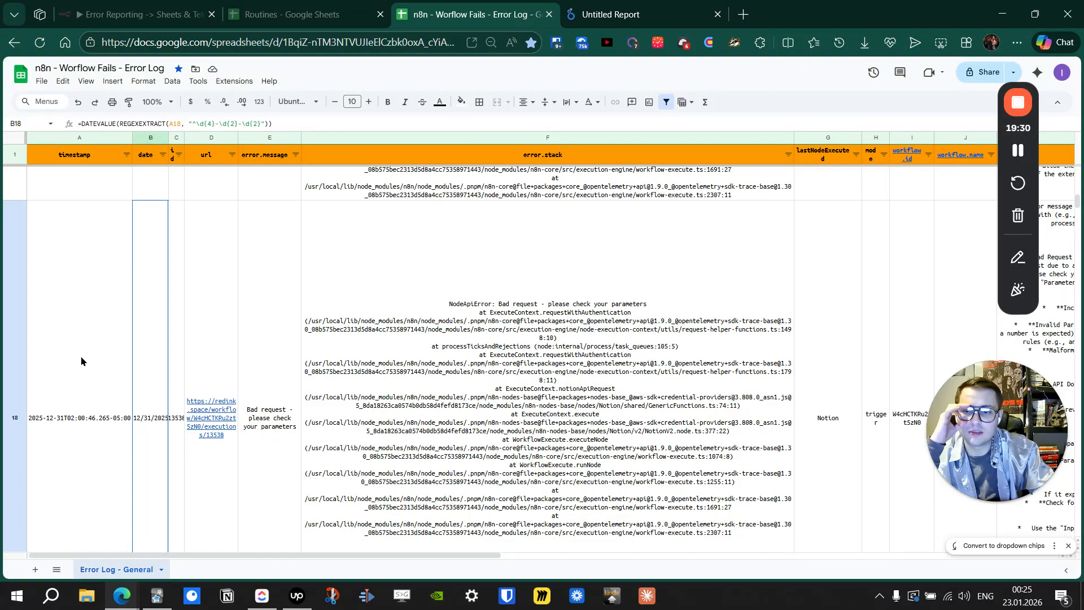
click(189, 289)
scroll(147, 271, up, 3)
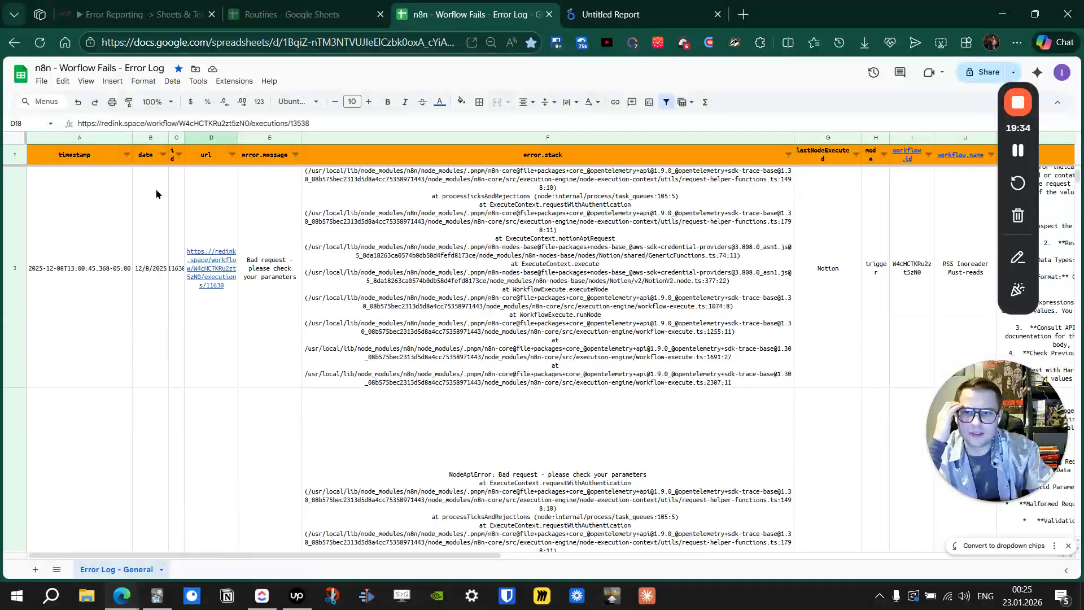
scroll(137, 254, up, 2)
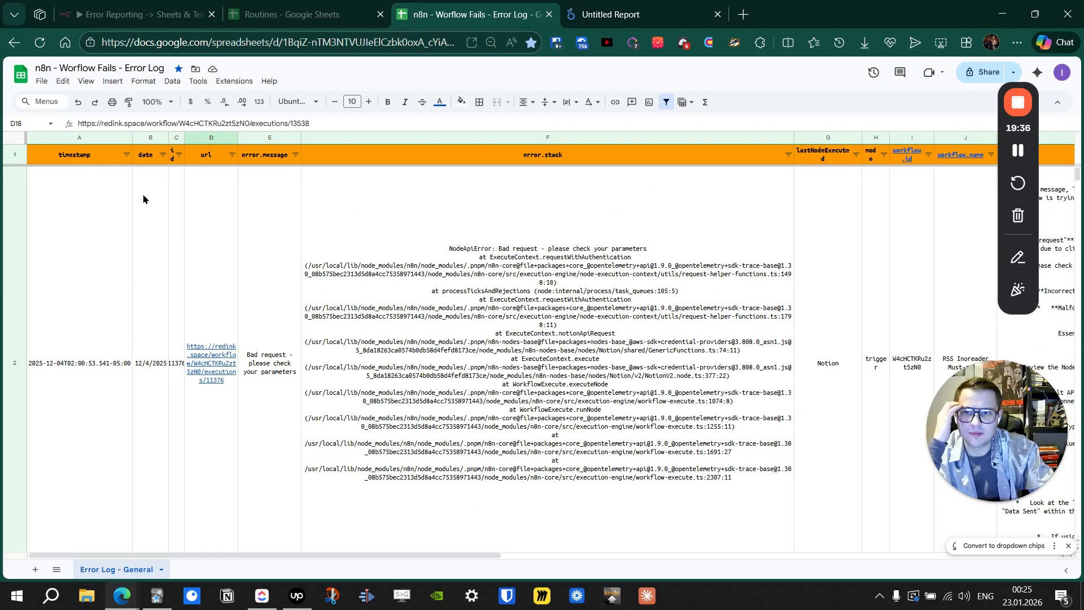
- Return to the Looker Studio report and review the Errors scorecard, the table and the time series chart below it
click(615, 14)
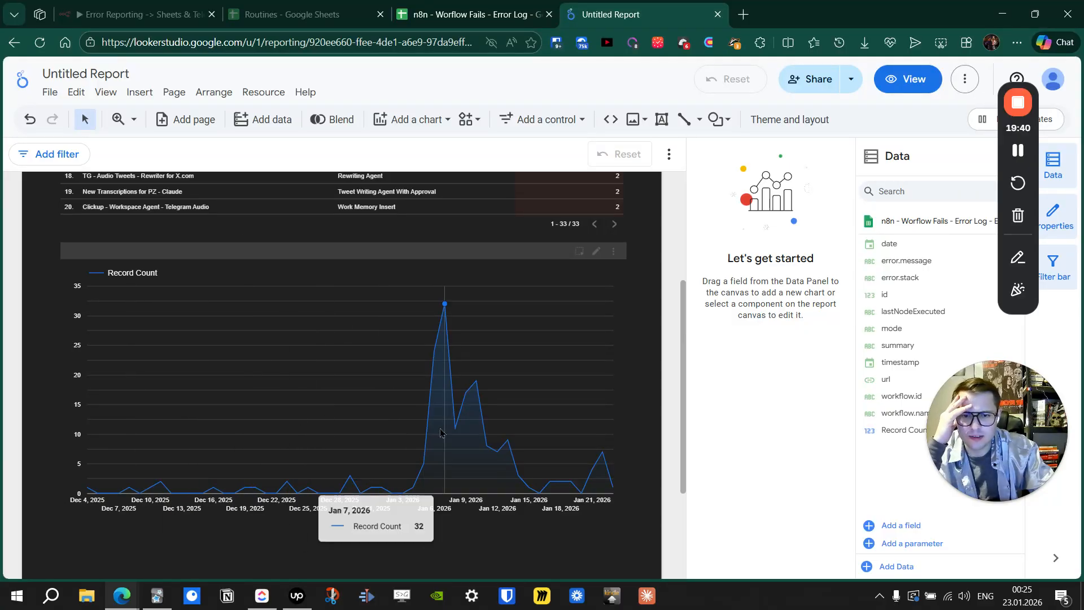
scroll(441, 433, up, 4)
scroll(338, 398, down, 3)
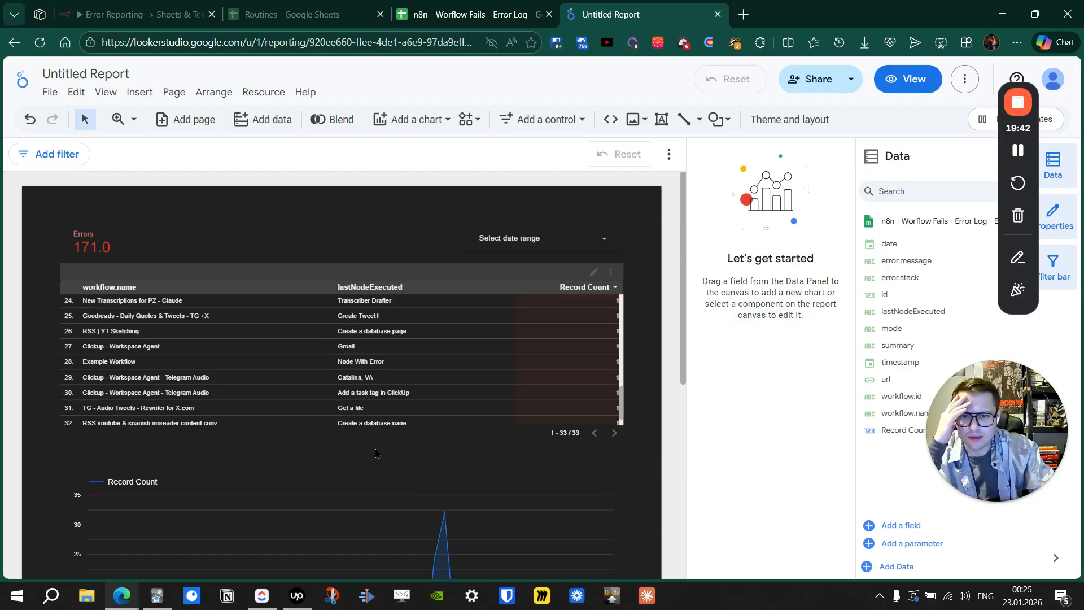
scroll(648, 388, down, 4)
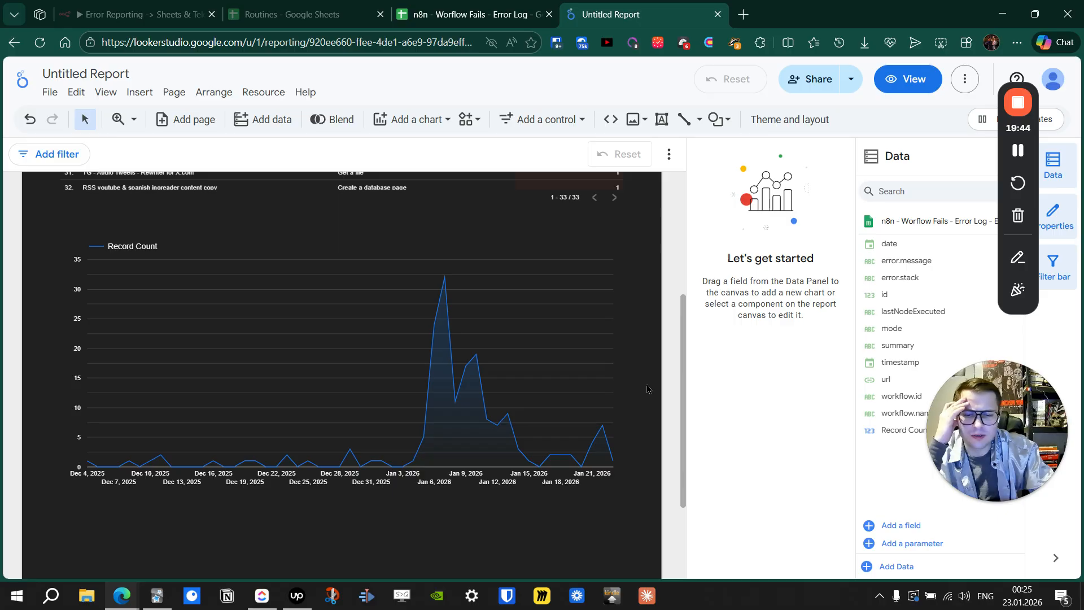
- Compare the Errors scorecard and the table's record counts with the daily peaks in the time series chart
scroll(648, 388, up, 4)
scroll(646, 388, down, 4)
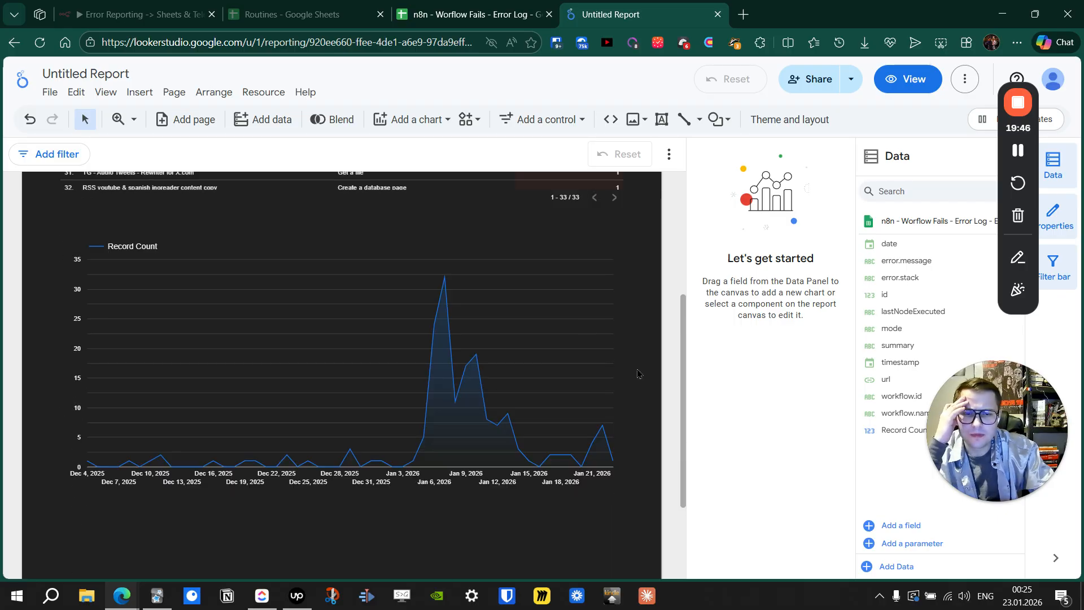
scroll(648, 395, up, 4)
scroll(598, 346, up, 4)
scroll(598, 350, up, 4)
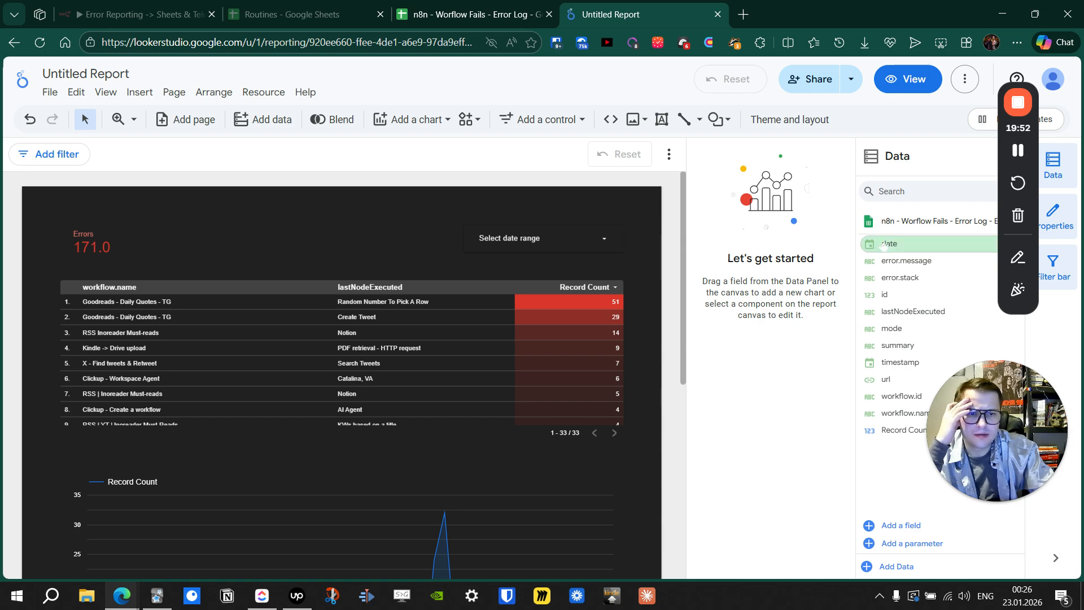
scroll(672, 339, down, 5)
scroll(672, 338, up, 4)
drag(685, 325, 688, 363)
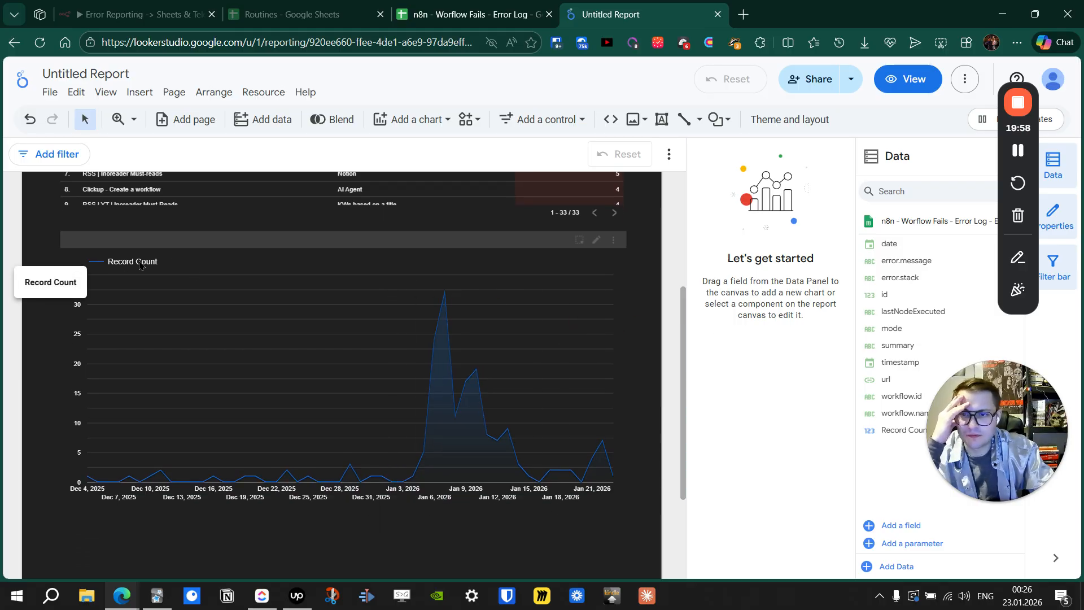
- Try lastNodeExecuted as the time series chart's breakdown dimension, and try the optional metrics setting
click(455, 251)
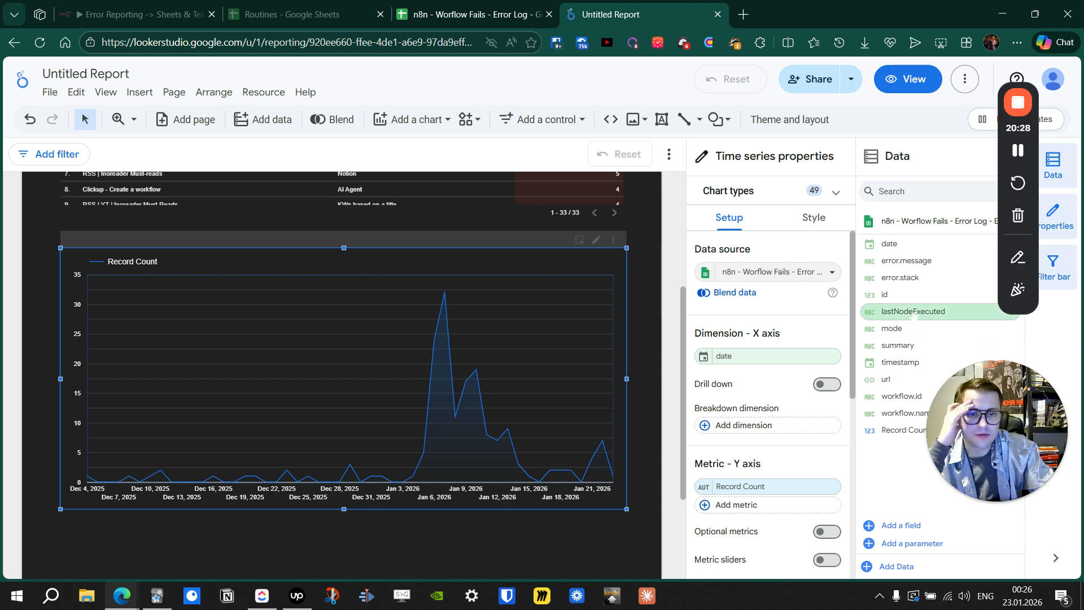
drag(913, 311, 753, 428)
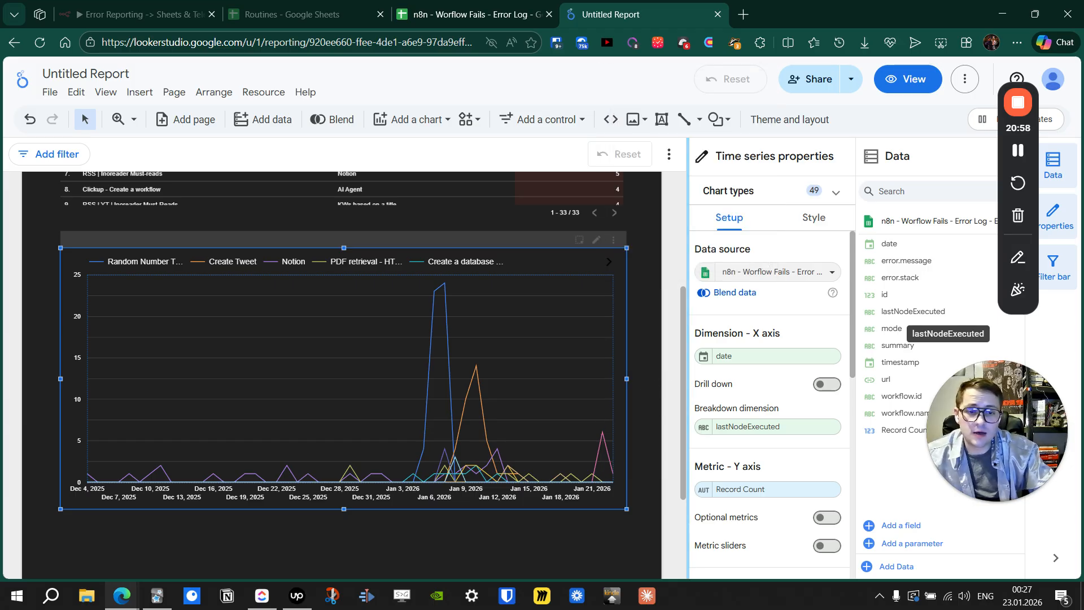
scroll(717, 398, down, 4)
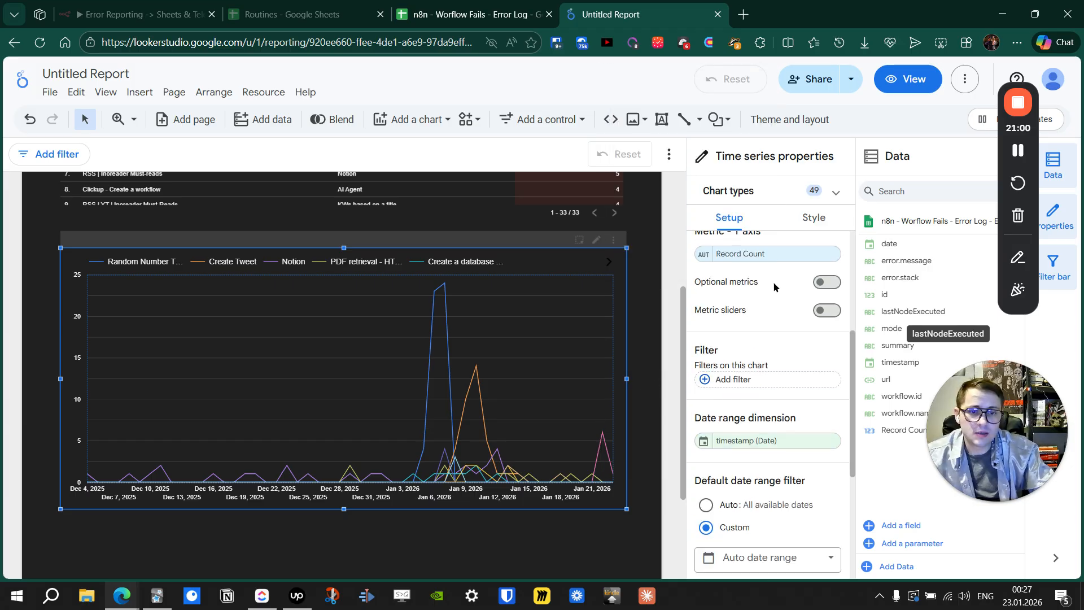
click(823, 283)
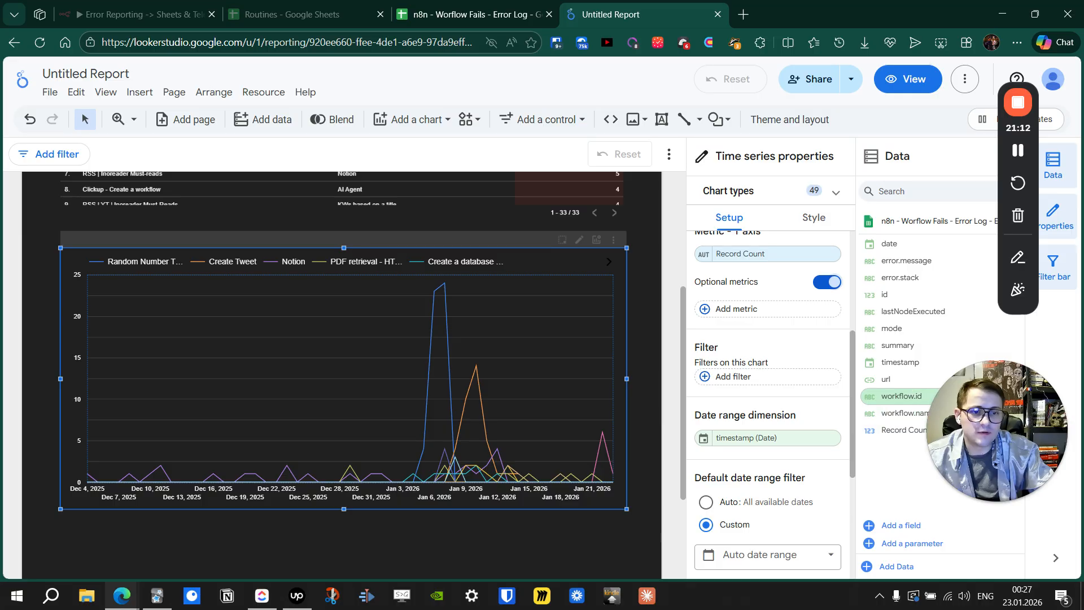
click(828, 283)
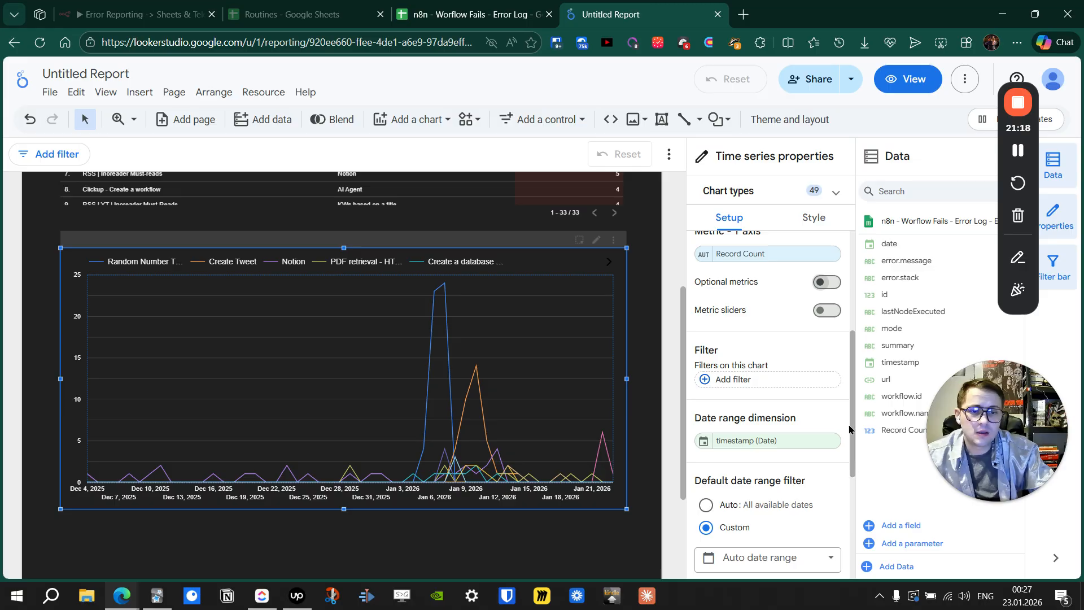
- Set the time series chart's date range dimension to date and its breakdown dimension to workflow.name
drag(889, 243, 760, 442)
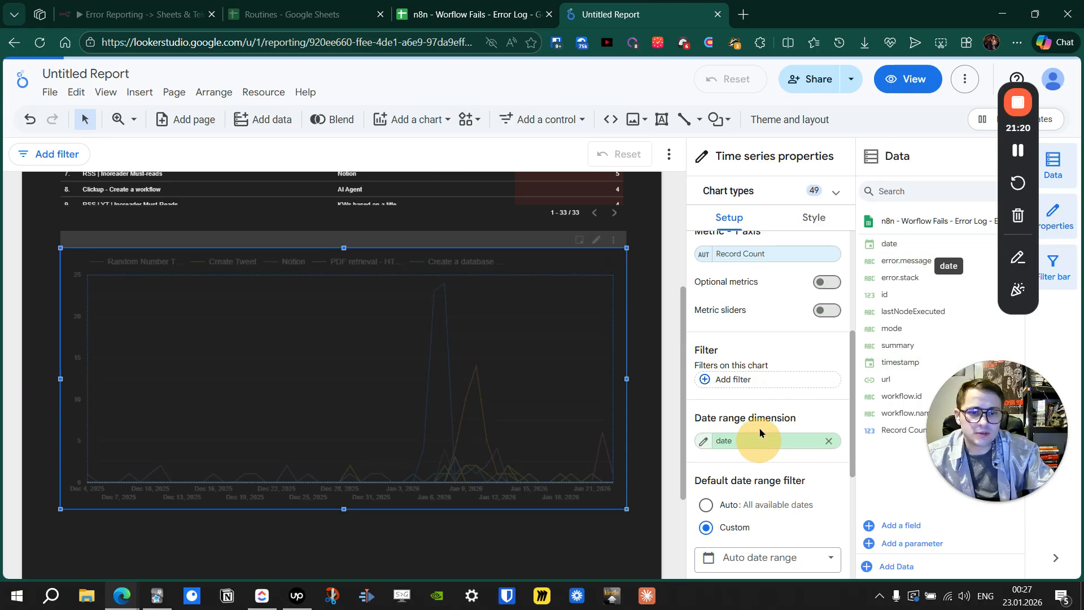
scroll(852, 351, up, 1)
scroll(851, 351, up, 5)
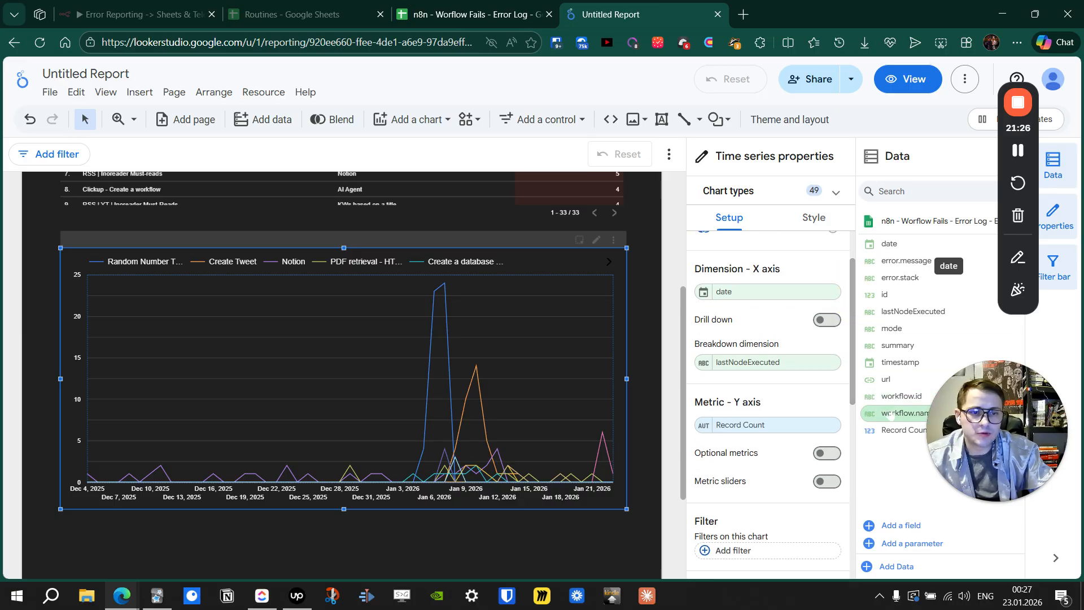
drag(889, 415, 736, 364)
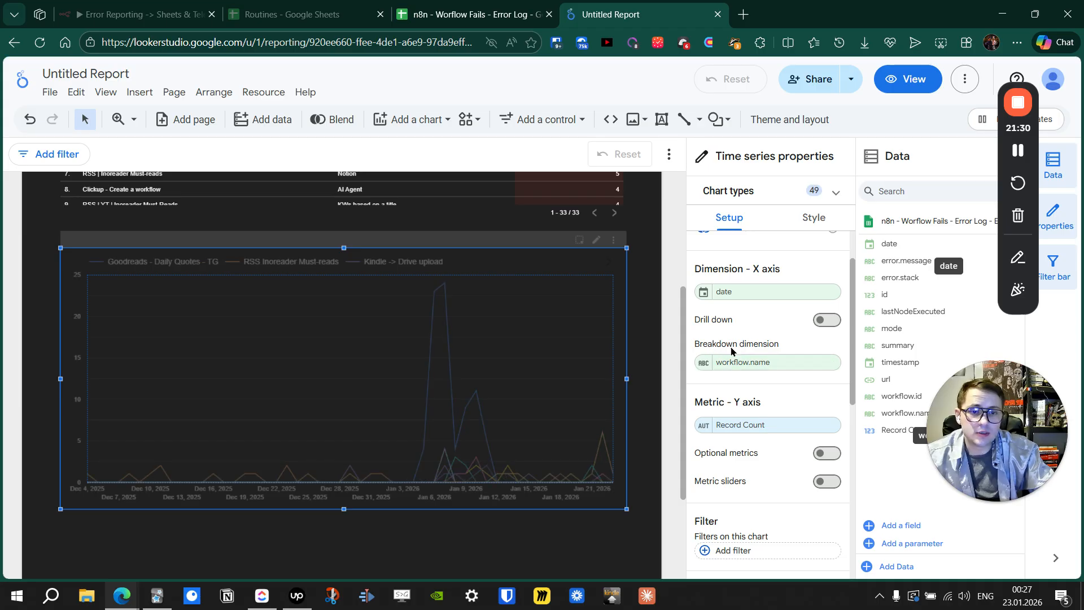
mouse_move(432, 299)
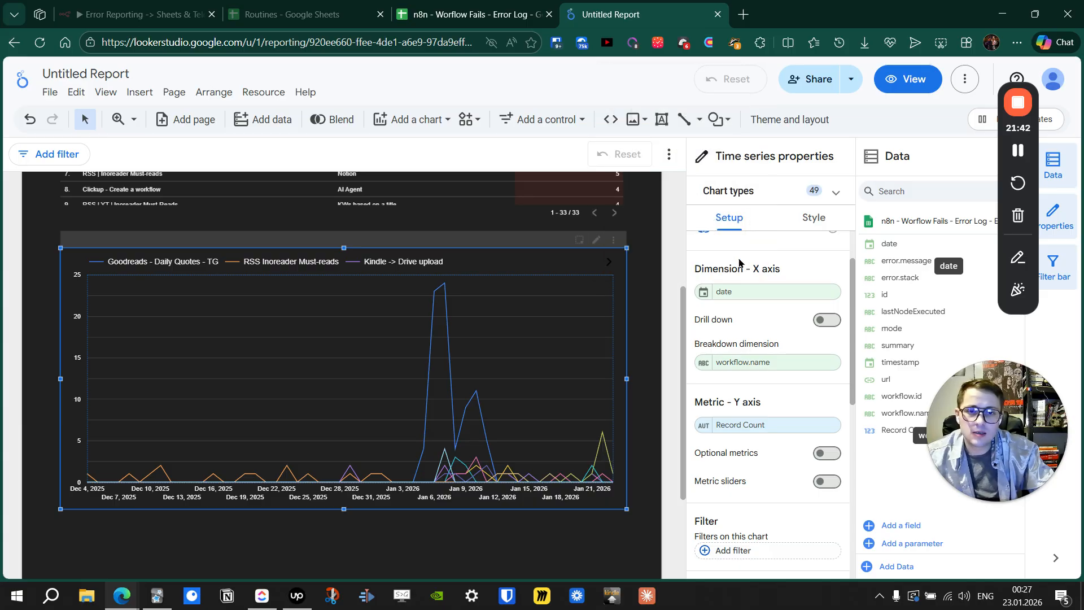
- Turn on the gradient and points for series #1 of the time series chart, and try its data labels
click(813, 218)
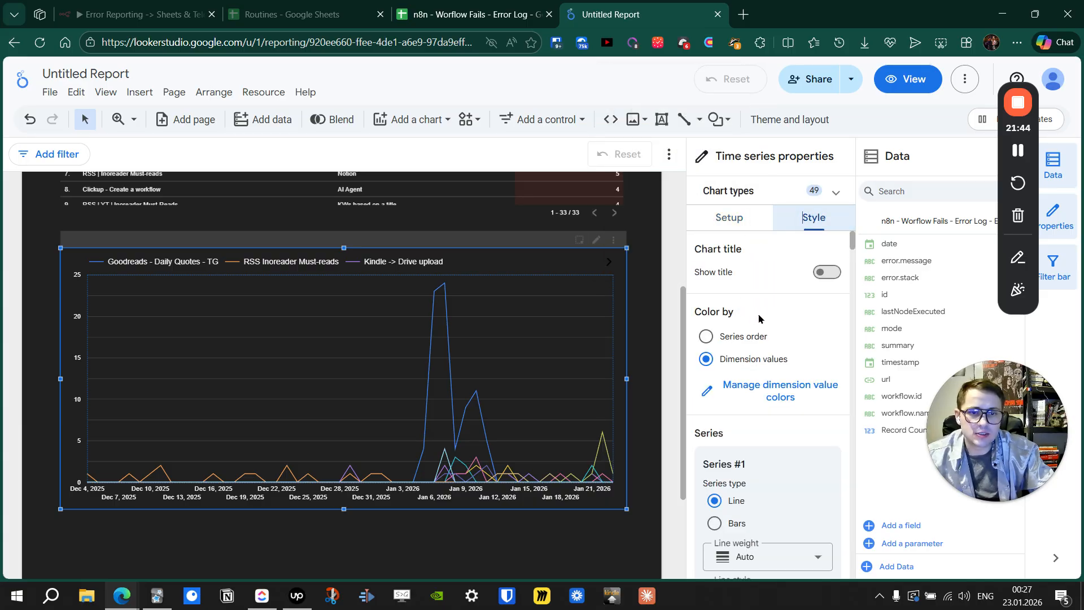
scroll(767, 326, down, 4)
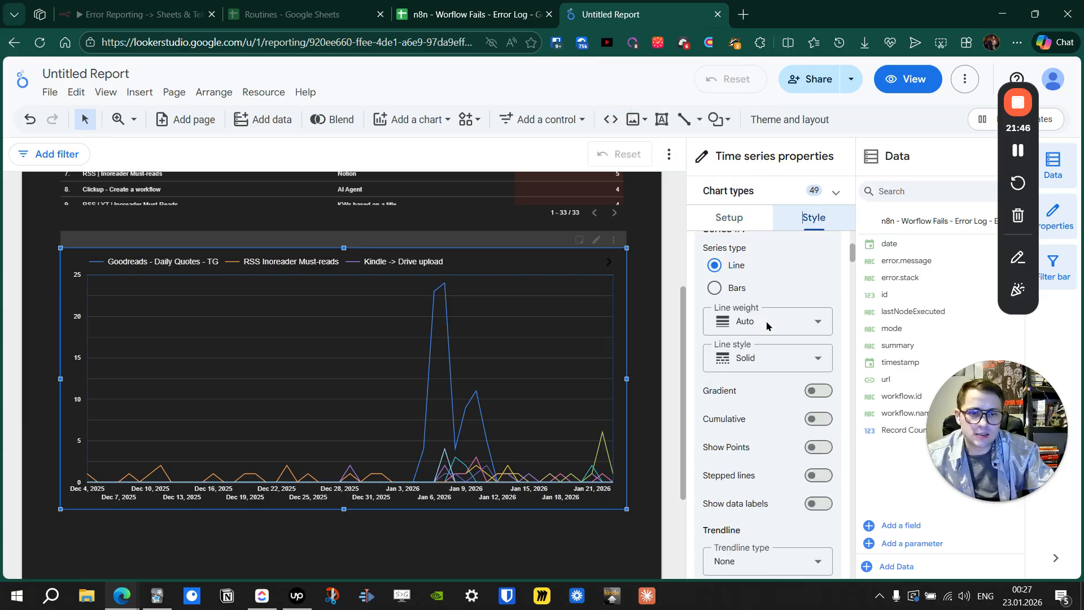
click(822, 391)
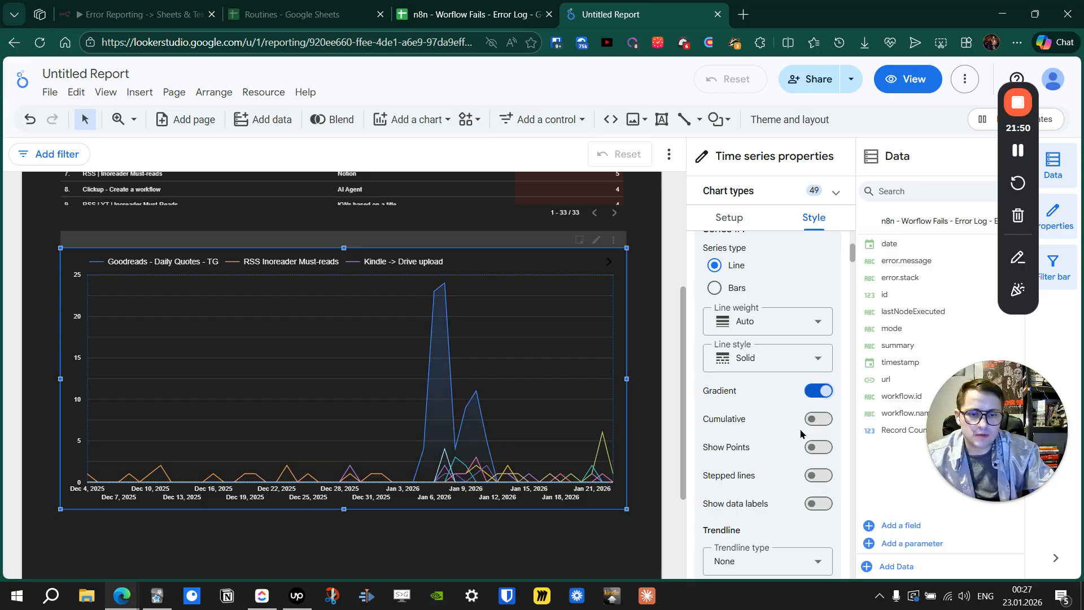
click(817, 447)
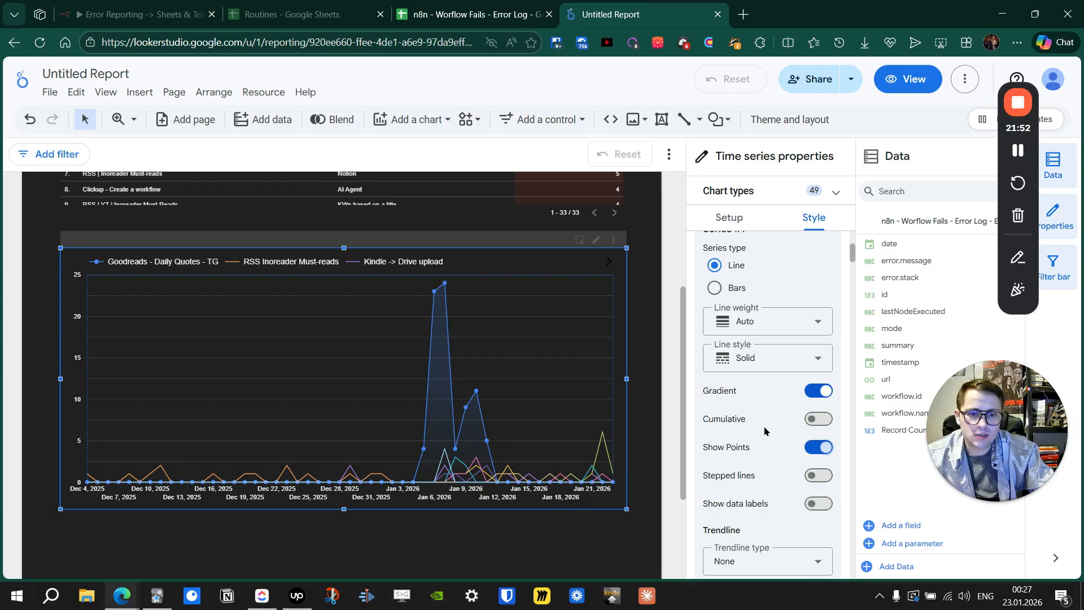
scroll(764, 431, down, 4)
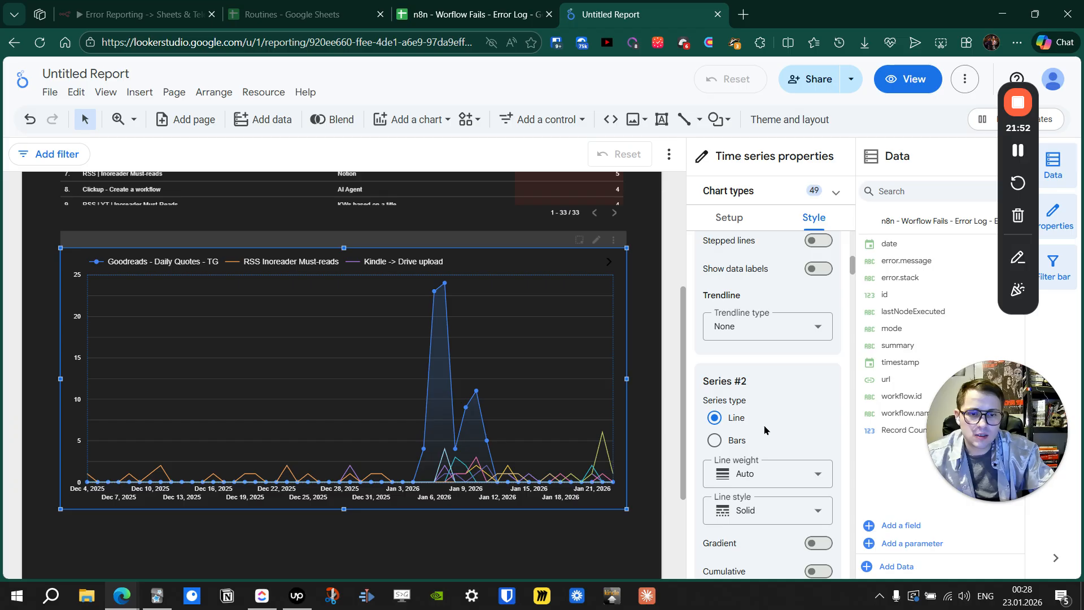
click(815, 270)
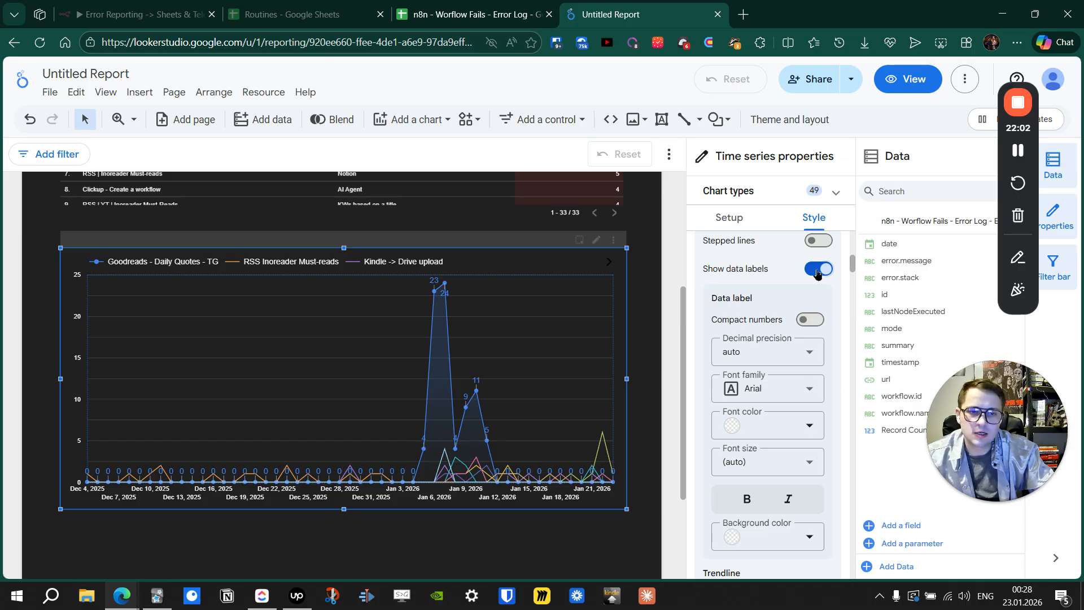
click(816, 270)
scroll(774, 343, up, 3)
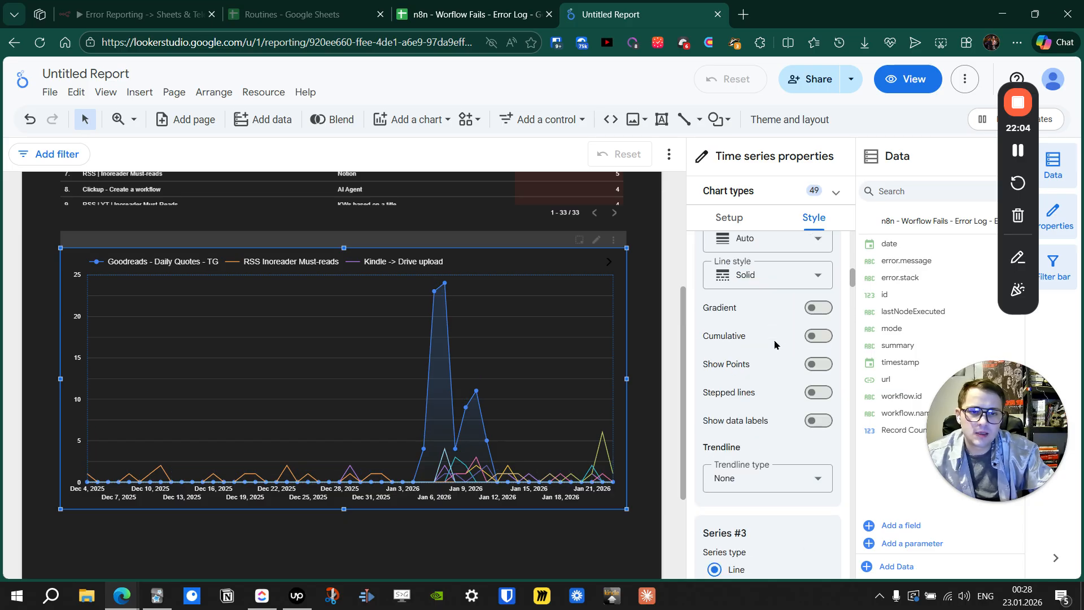
- Turn on the gradient for each of series #2 through #10 of the time series chart
click(818, 308)
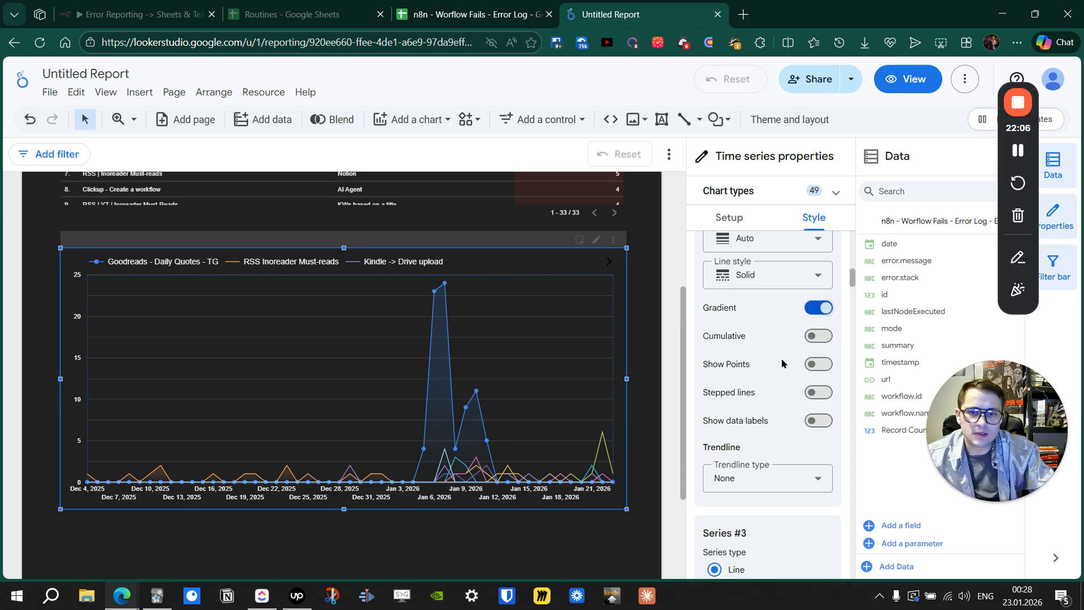
scroll(783, 363, down, 4)
click(818, 459)
scroll(790, 420, down, 8)
click(818, 376)
scroll(787, 373, down, 4)
scroll(787, 373, down, 4)
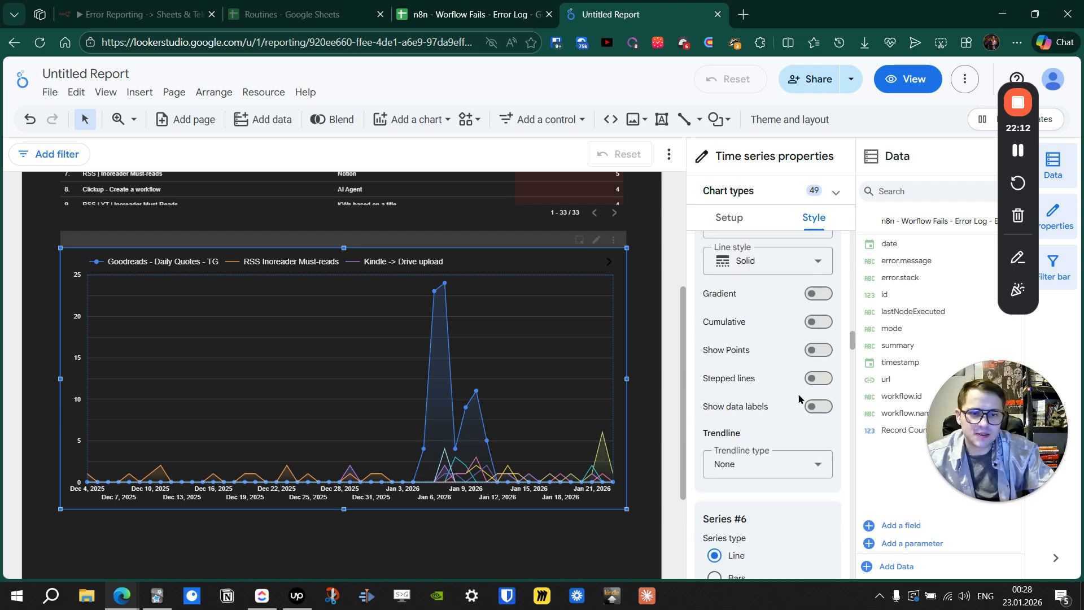
click(818, 294)
scroll(785, 339, down, 4)
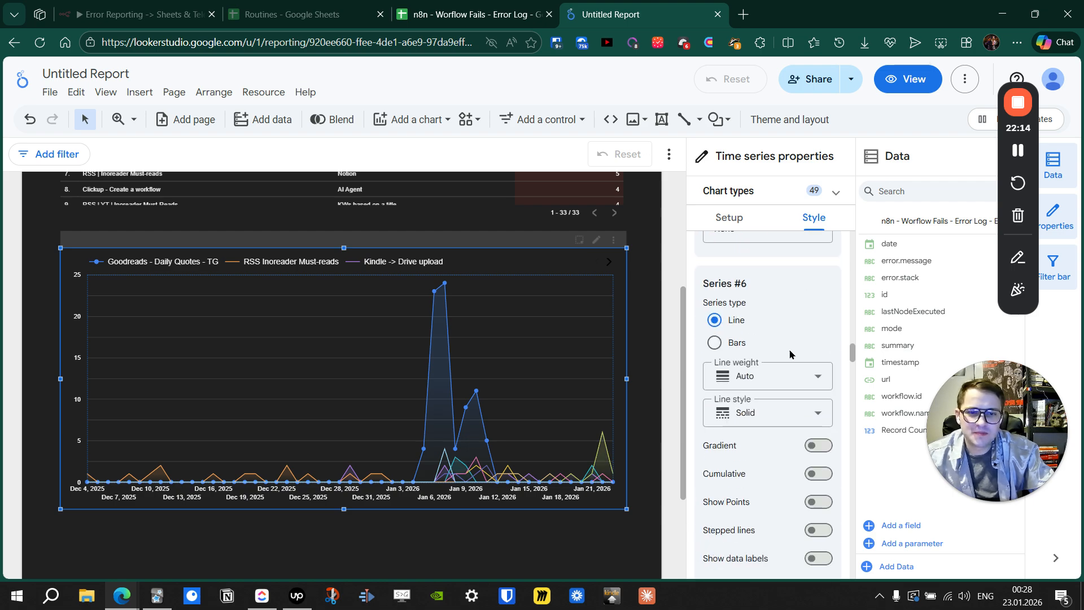
click(818, 446)
scroll(812, 418, down, 7)
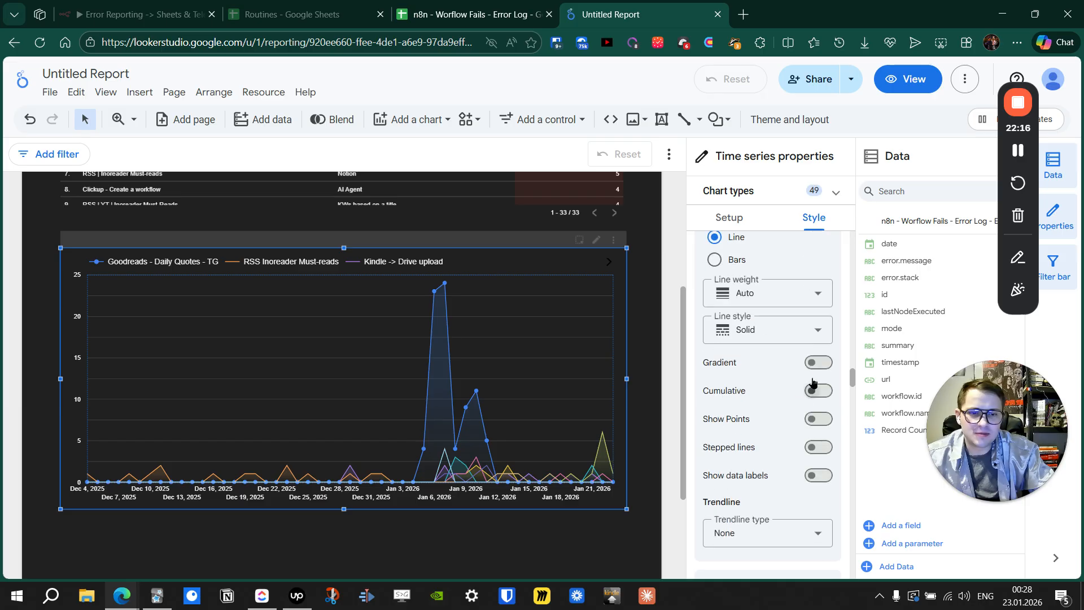
click(818, 362)
scroll(769, 387, down, 4)
click(813, 515)
scroll(779, 468, down, 9)
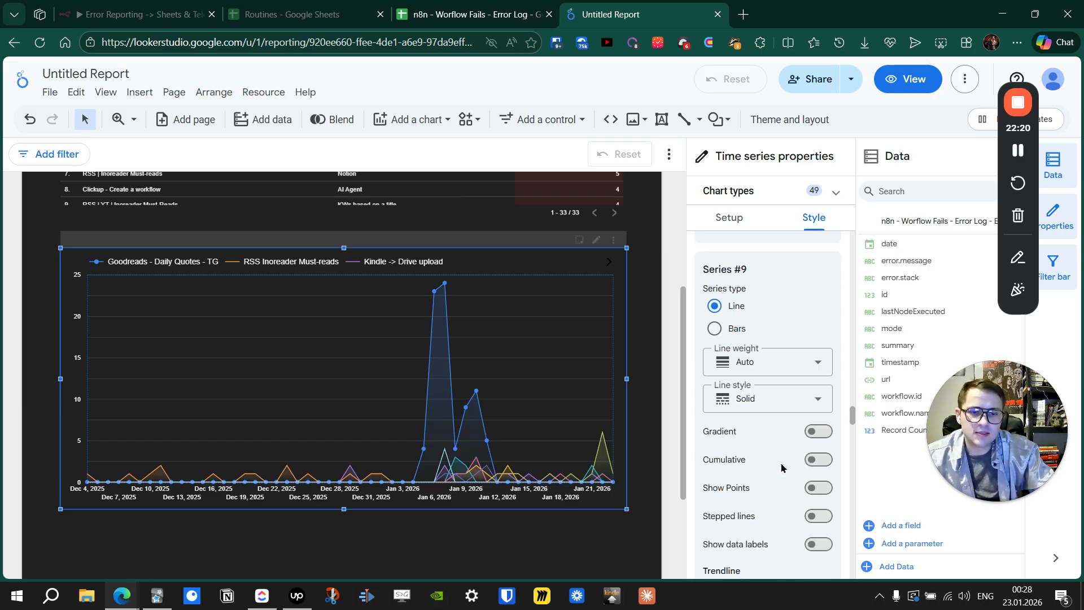
click(818, 431)
scroll(772, 446, down, 4)
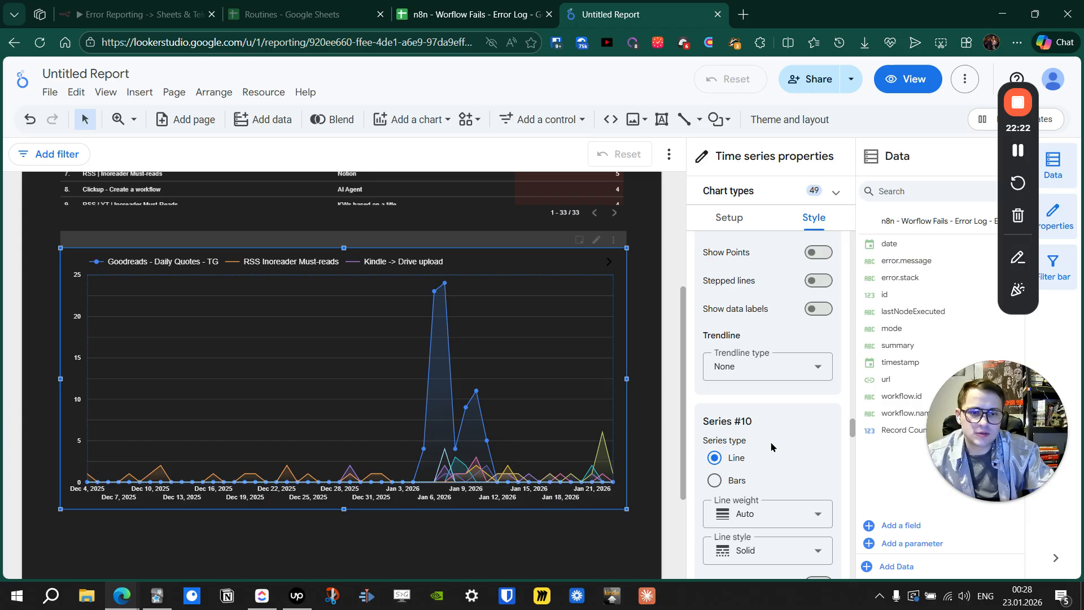
scroll(771, 446, down, 4)
click(822, 348)
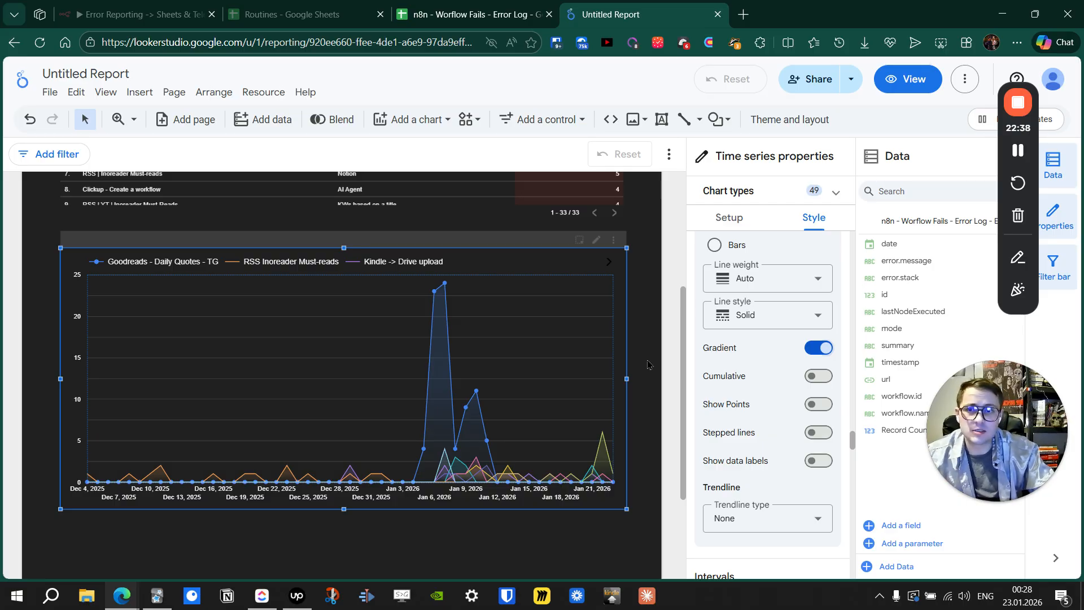
- Switch to n8n and examine the Personal project's executions list, including workflow statuses and start times
key(ctrl+1)
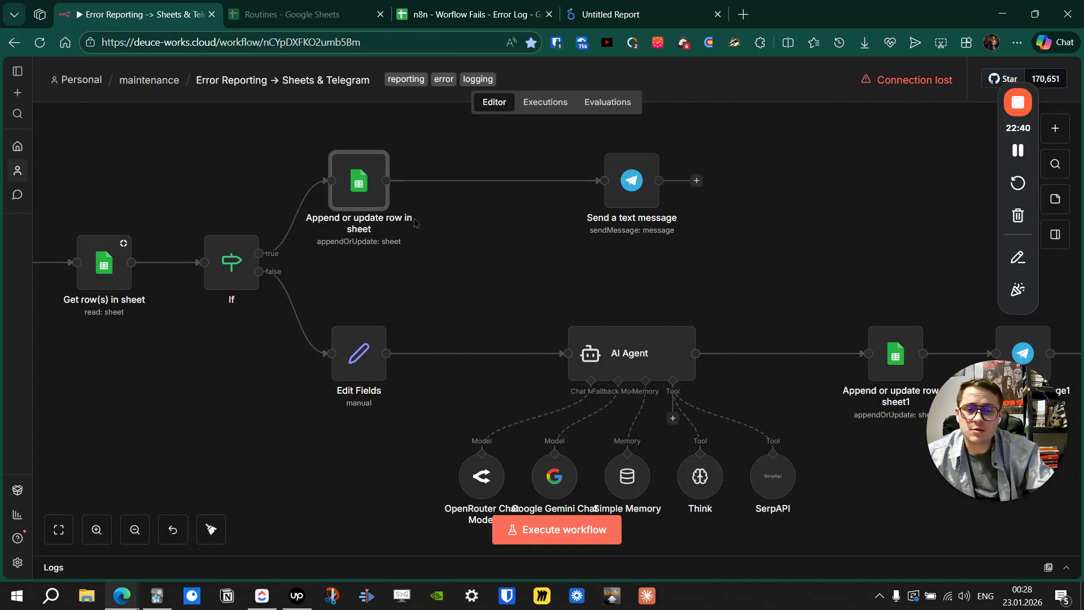
click(149, 79)
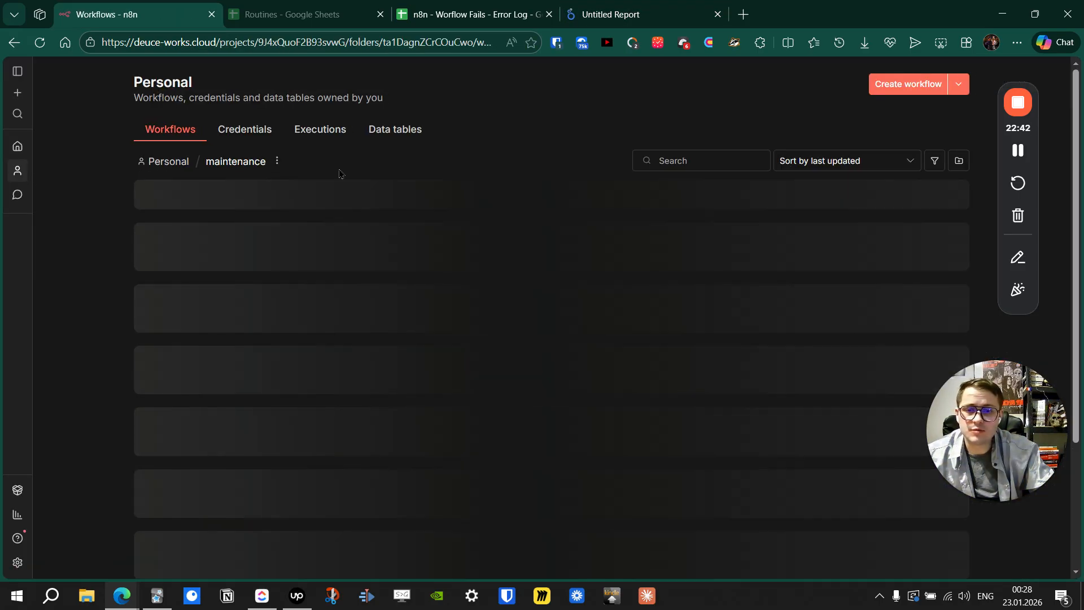
click(320, 128)
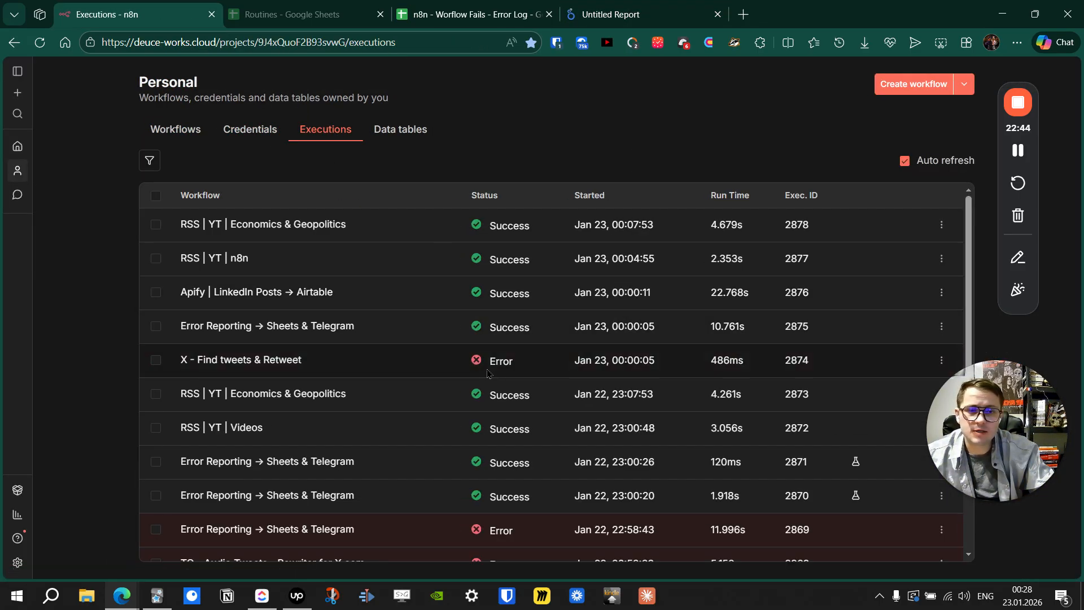
scroll(543, 296, down, 1)
scroll(541, 292, down, 20)
scroll(543, 293, up, 20)
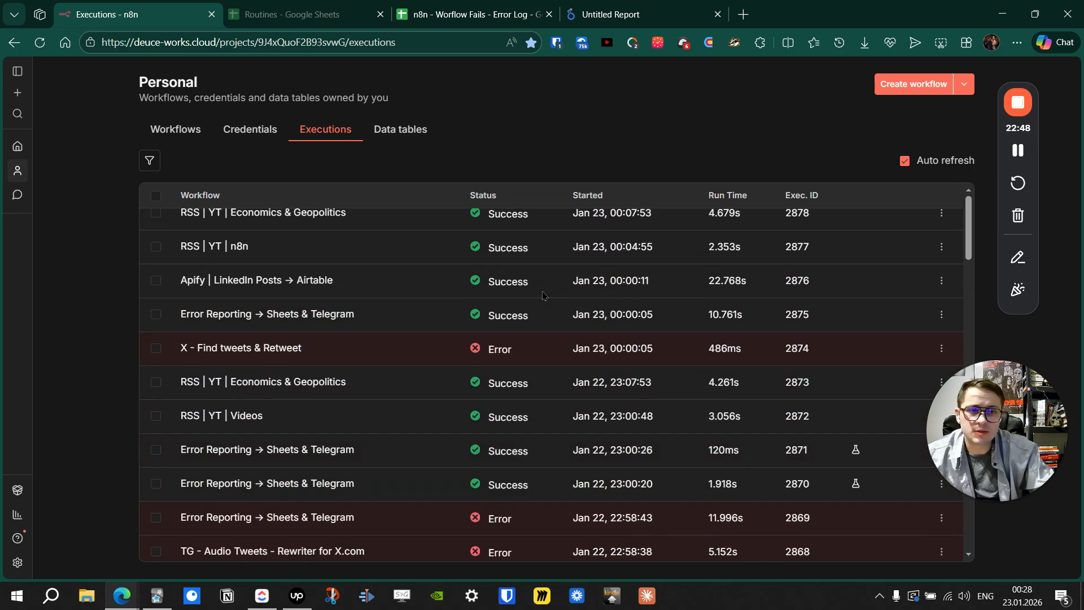
- Select all listed executions to check how many have finished, and clear the selection
click(156, 195)
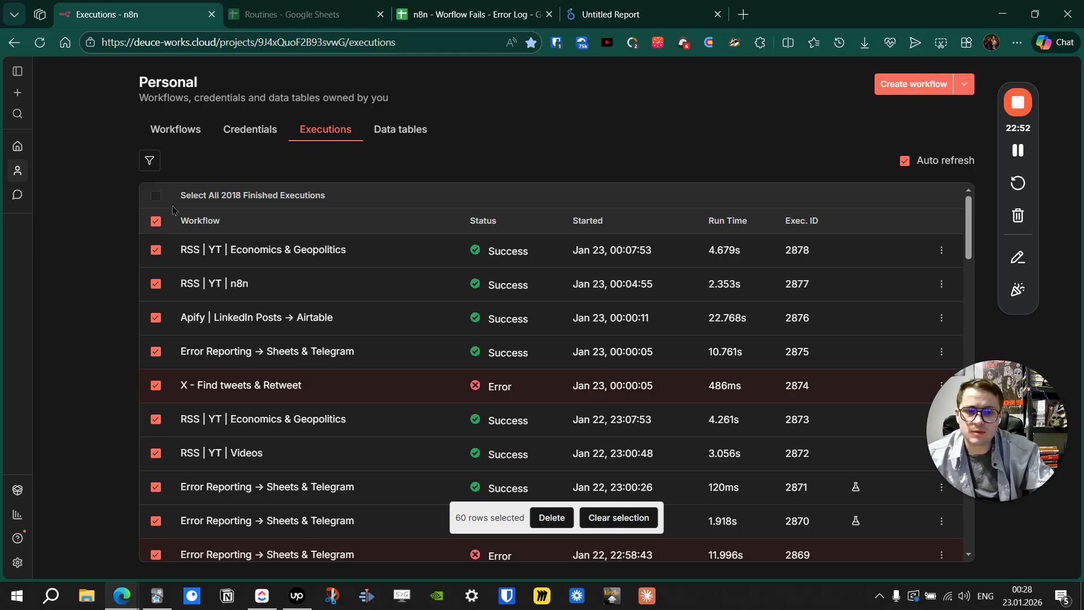
click(156, 196)
click(156, 195)
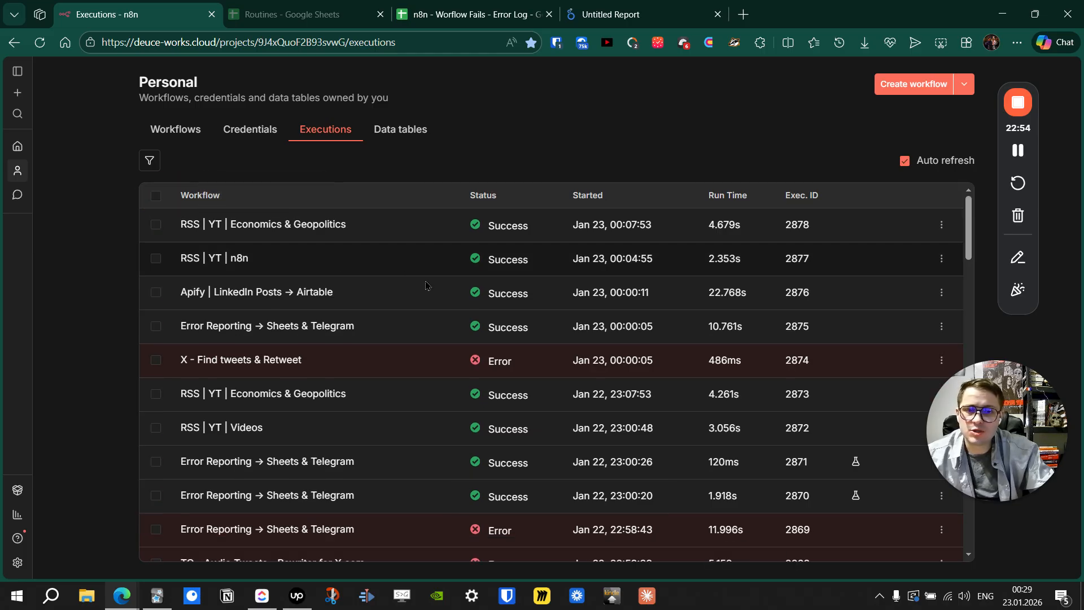
- Check the n8n error log spreadsheet, return to the Looker Studio report and deselect the time series chart
click(491, 18)
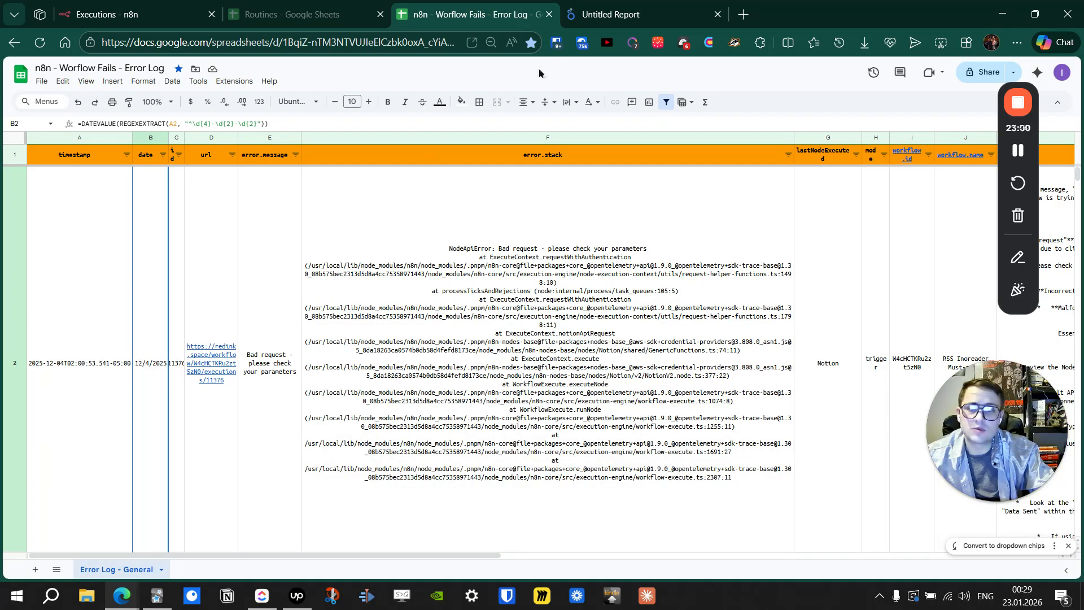
click(609, 15)
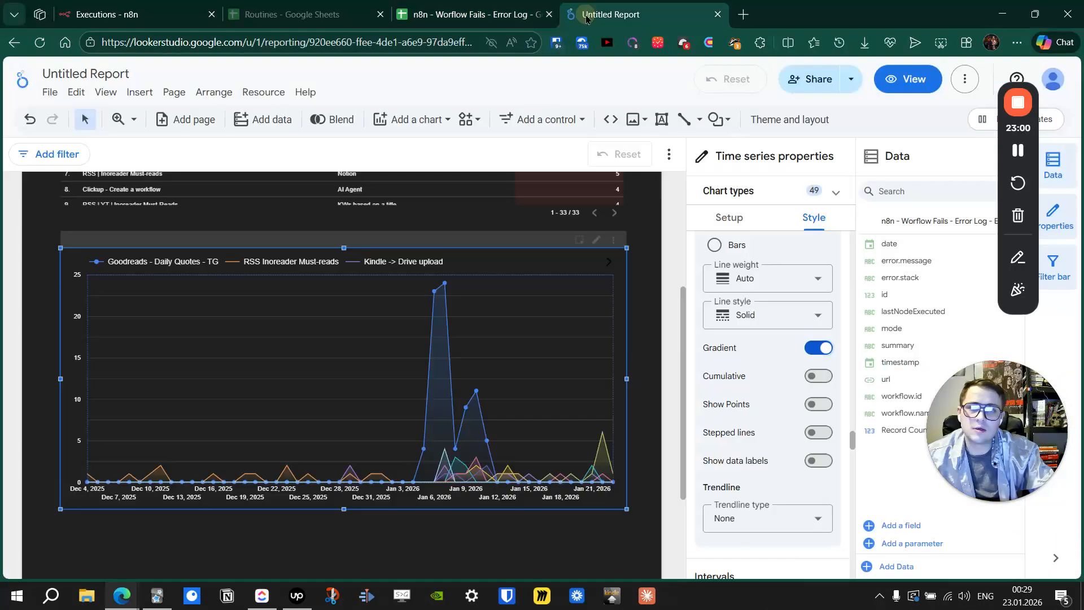
click(641, 239)
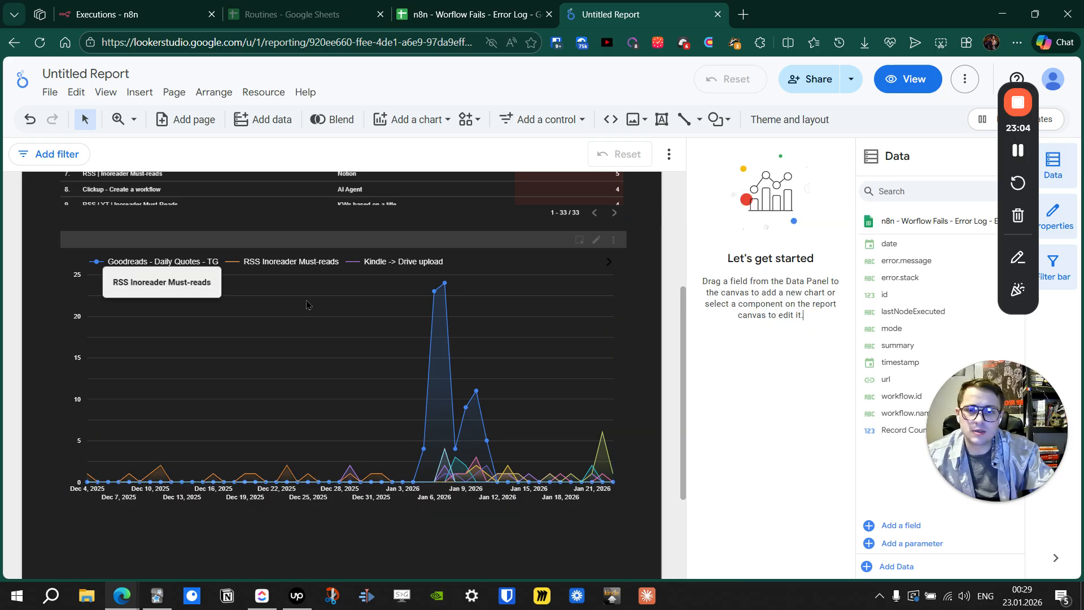
- Examine the heatmap table's workflow rows and the daily error values in the time series chart
scroll(313, 314, down, 1)
scroll(314, 314, up, 3)
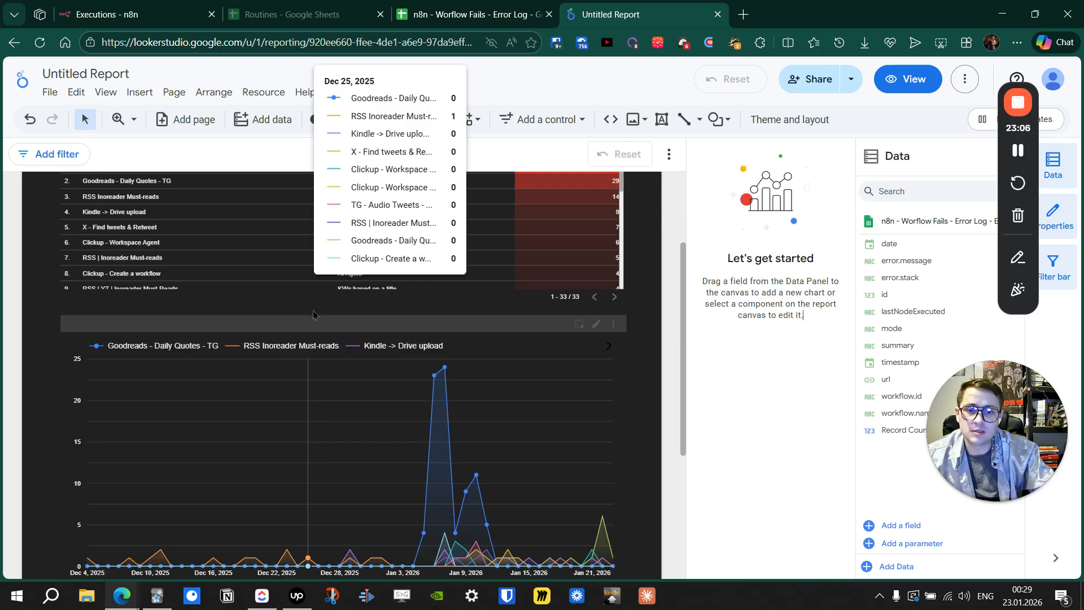
scroll(314, 315, up, 2)
scroll(317, 314, down, 4)
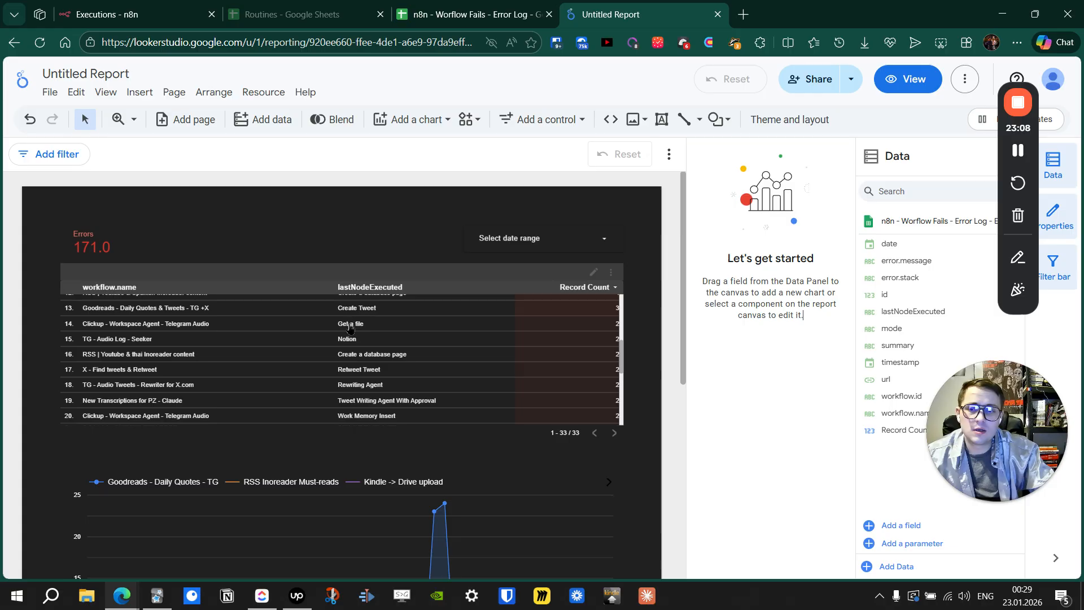
scroll(350, 328, up, 4)
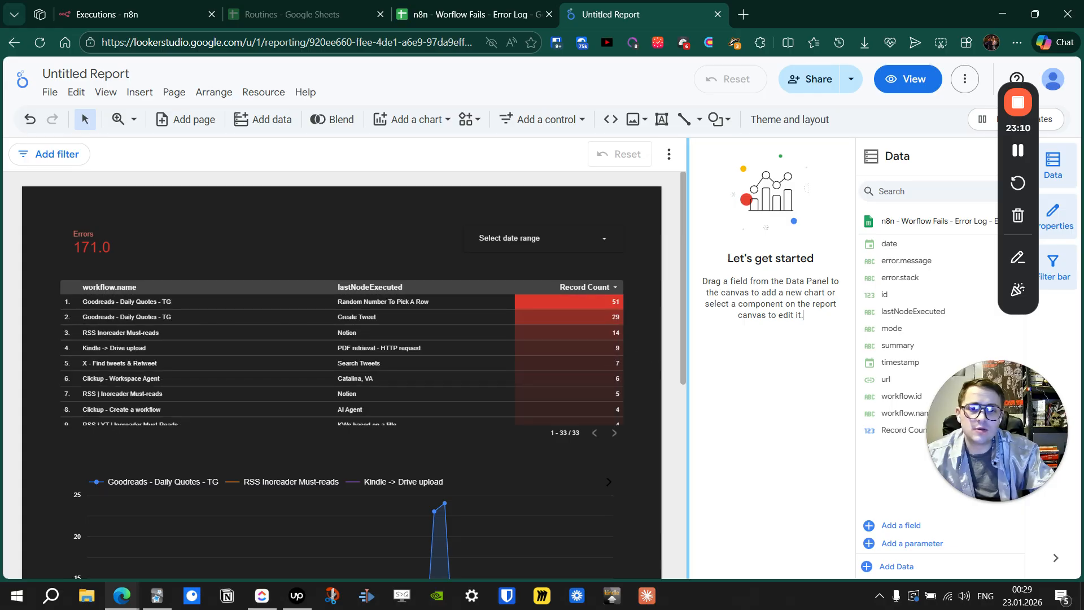
drag(683, 315, 687, 425)
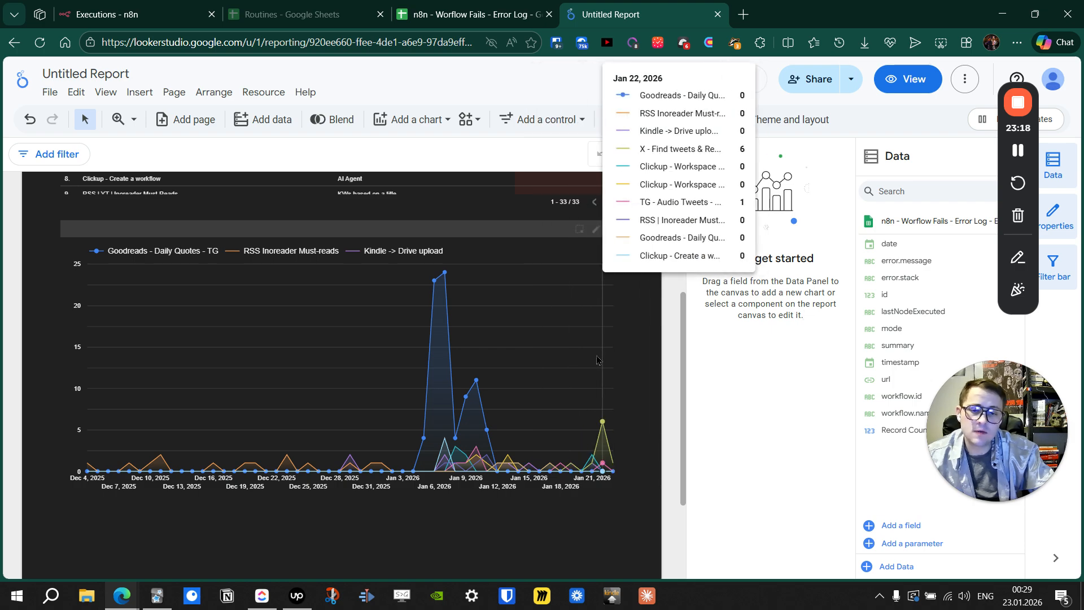
drag(685, 326, 689, 278)
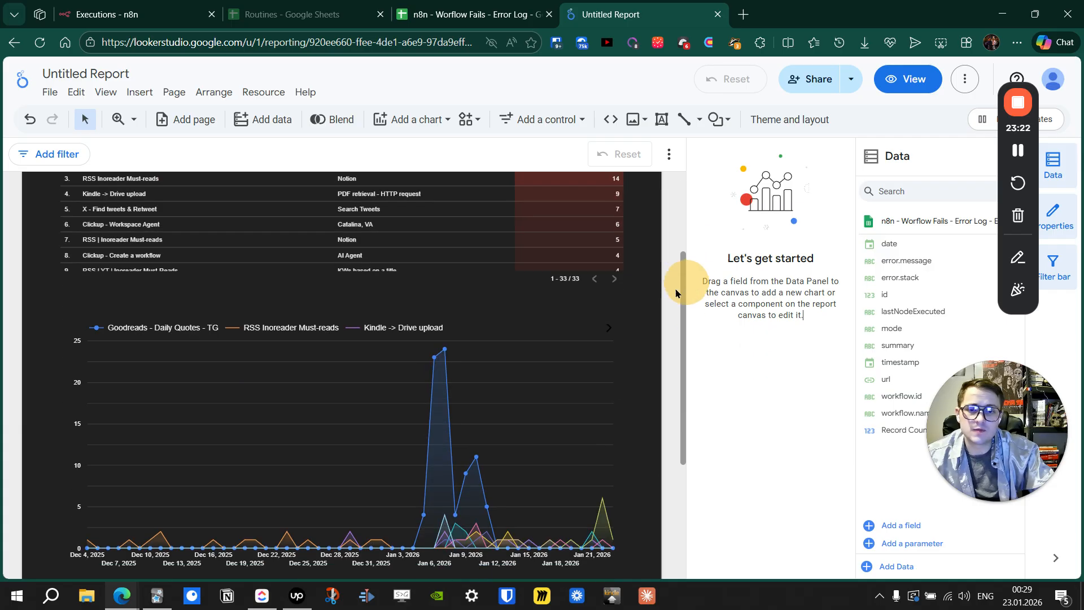
click(615, 331)
click(670, 294)
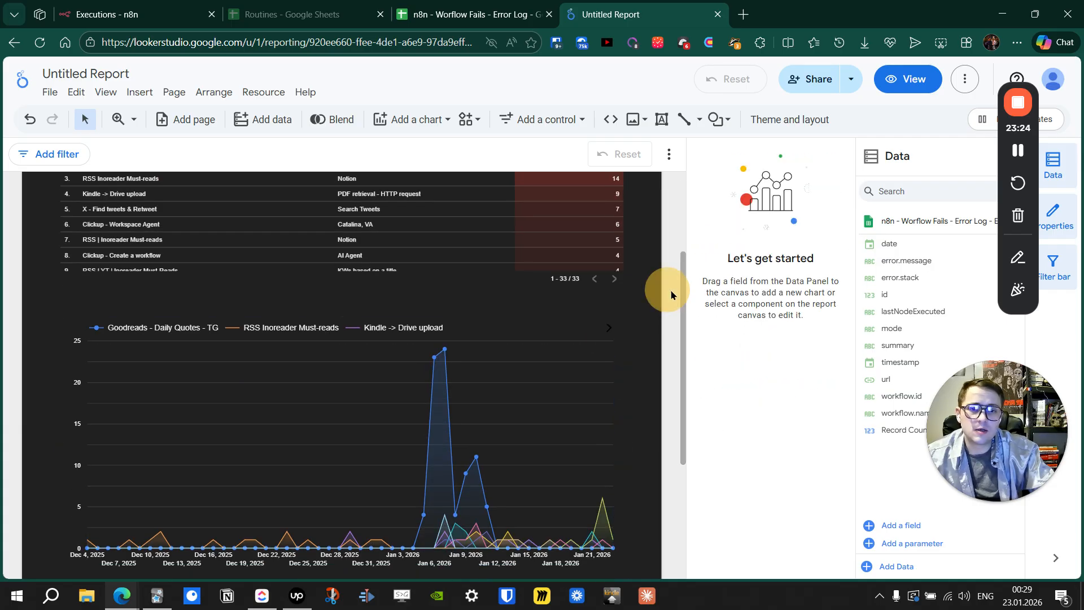
drag(681, 282, 686, 209)
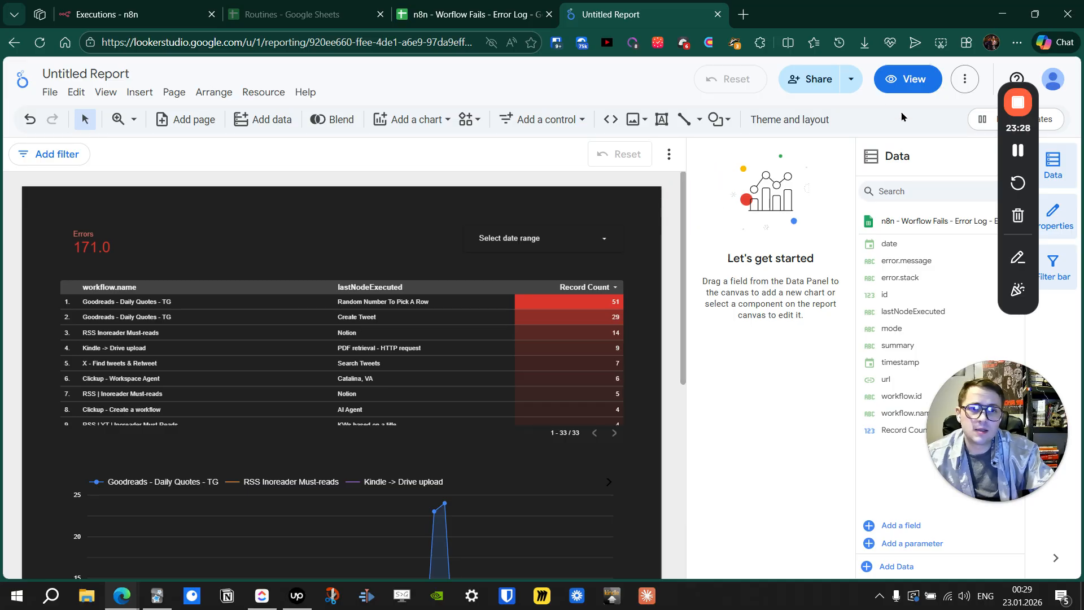
- Switch the report to view mode and inspect the table and the time series chart as a viewer sees them
click(903, 87)
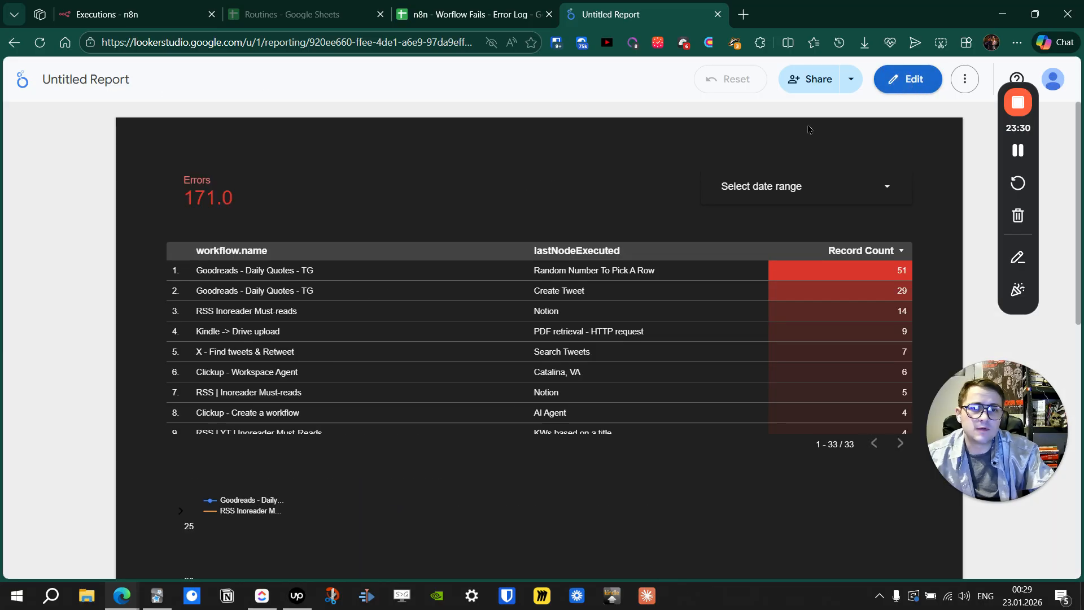
scroll(734, 215, down, 3)
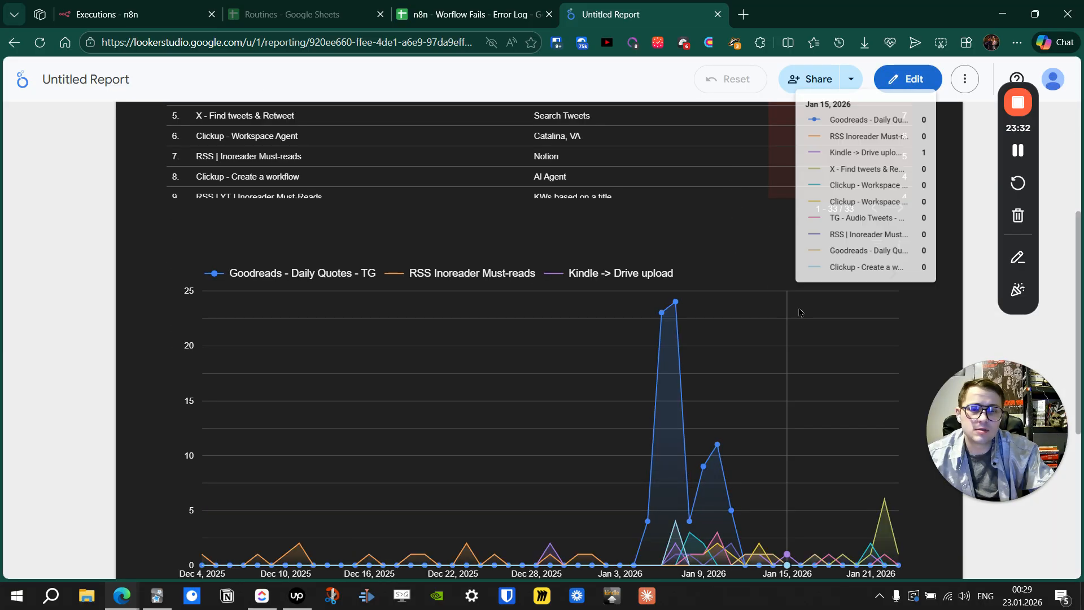
drag(997, 430, 86, 304)
click(458, 350)
scroll(469, 357, down, 4)
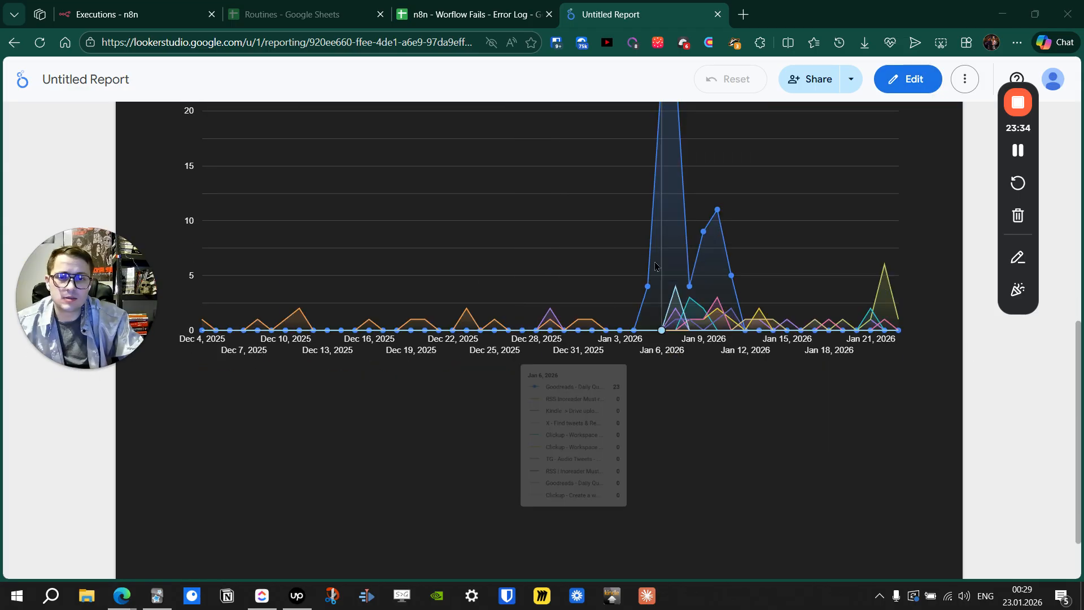
scroll(885, 282, up, 8)
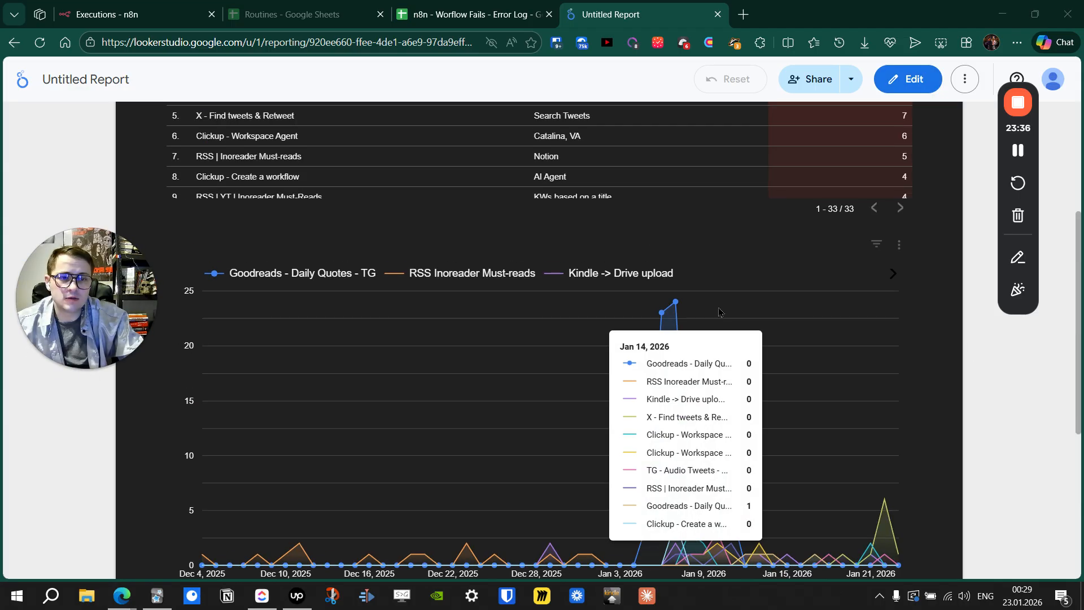
- Check the report's sharing options, including scheduled delivery, and dismiss the notice about filters in scheduled delivery
click(853, 83)
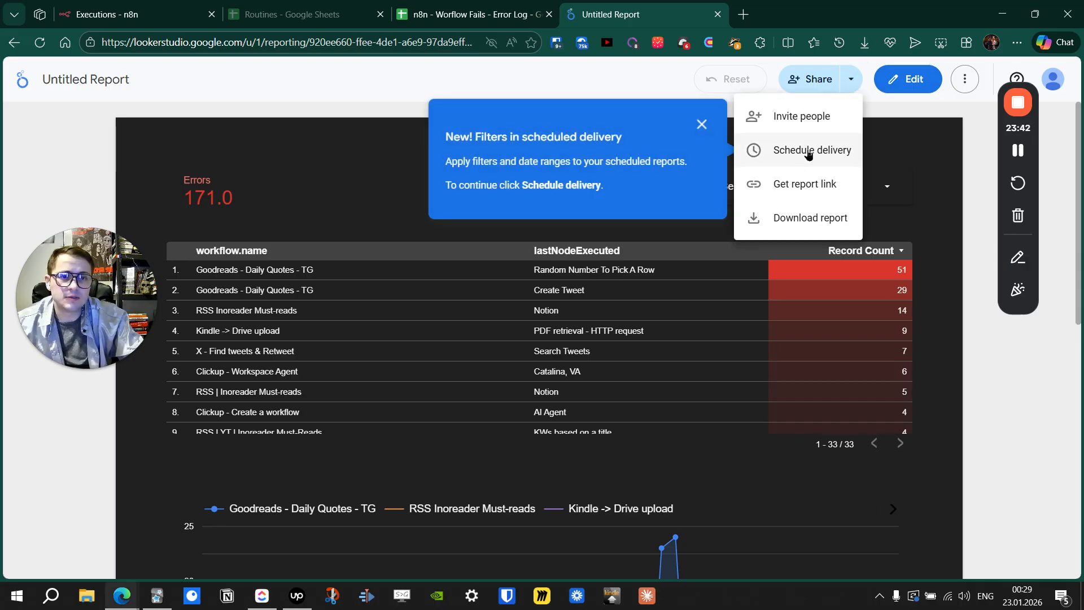
click(701, 125)
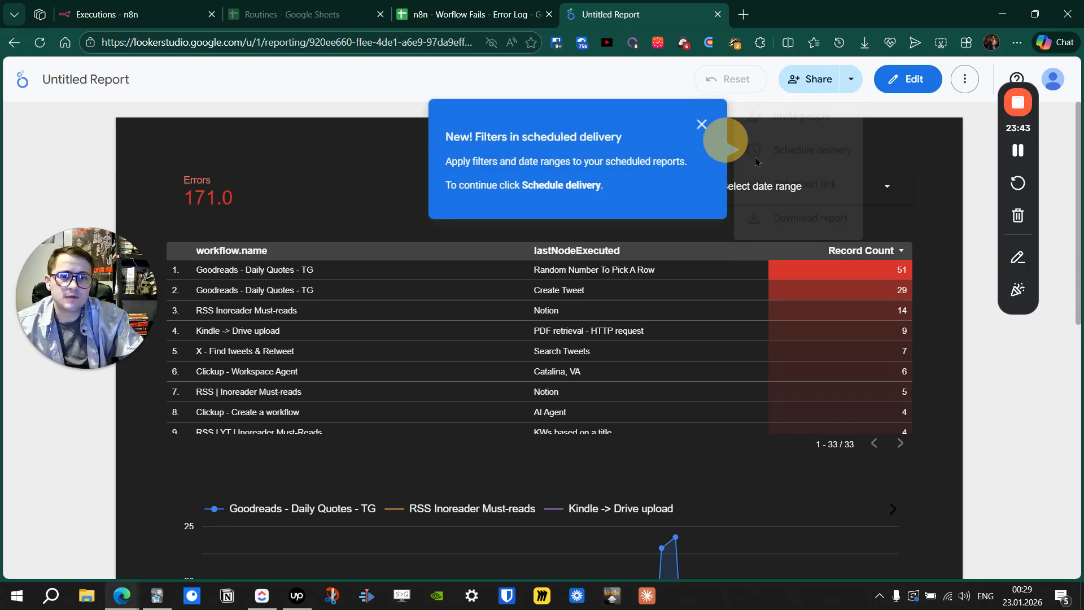
click(830, 85)
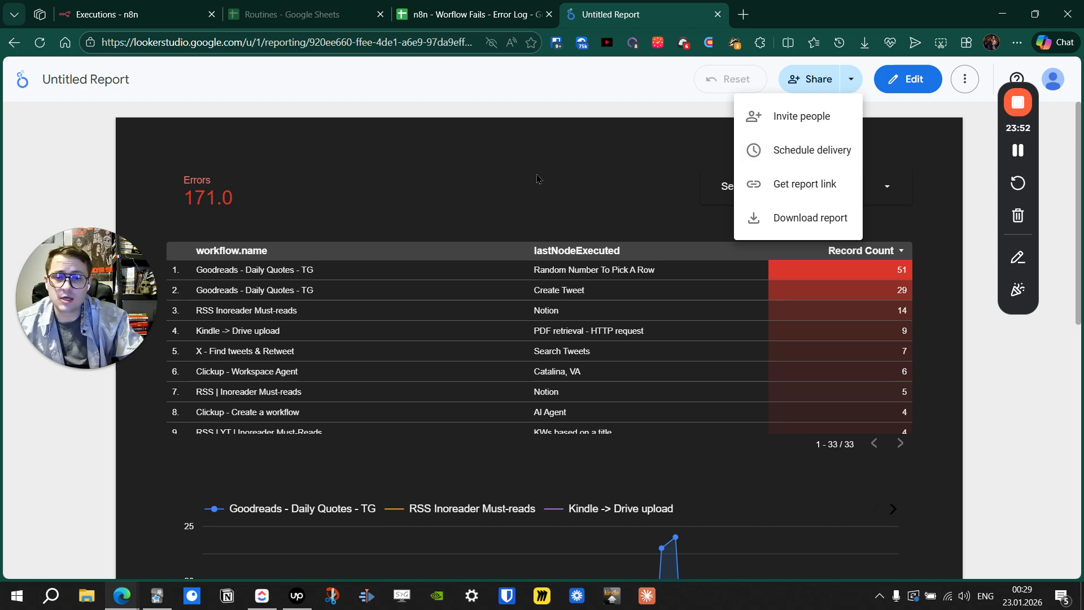
click(517, 171)
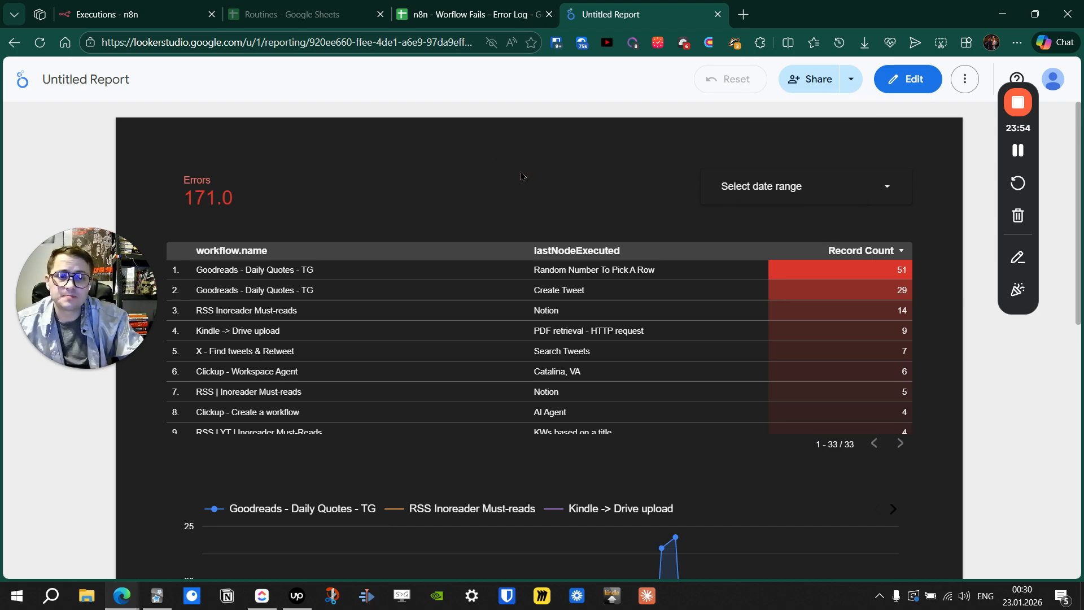
- Look over the full report page and its additional report options, and return to edit mode
scroll(516, 170, down, 8)
scroll(565, 282, down, 3)
scroll(565, 282, up, 7)
scroll(581, 288, up, 4)
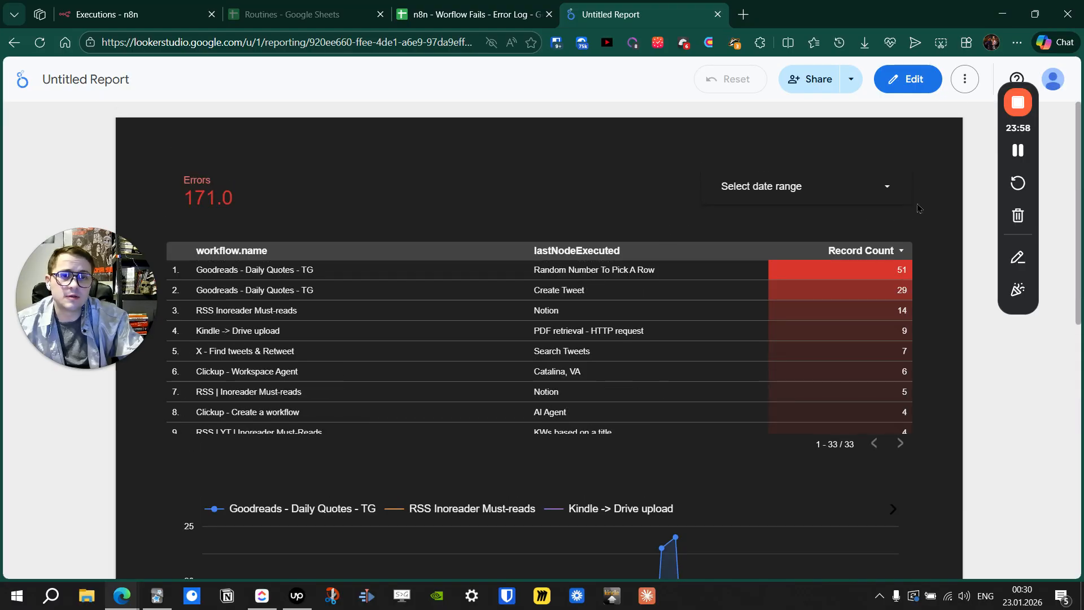
click(962, 78)
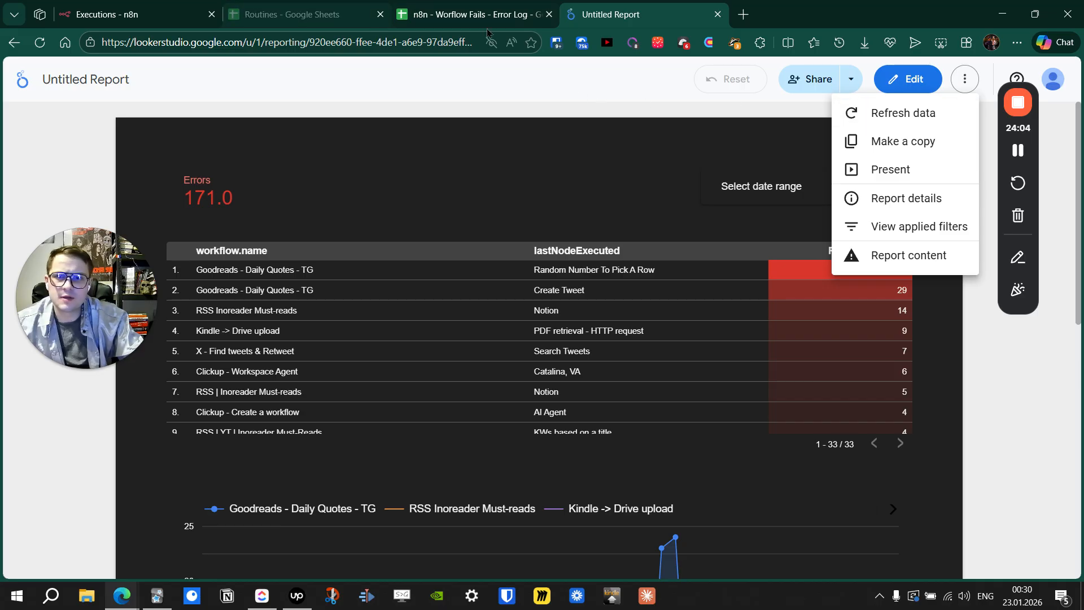
click(884, 85)
click(905, 80)
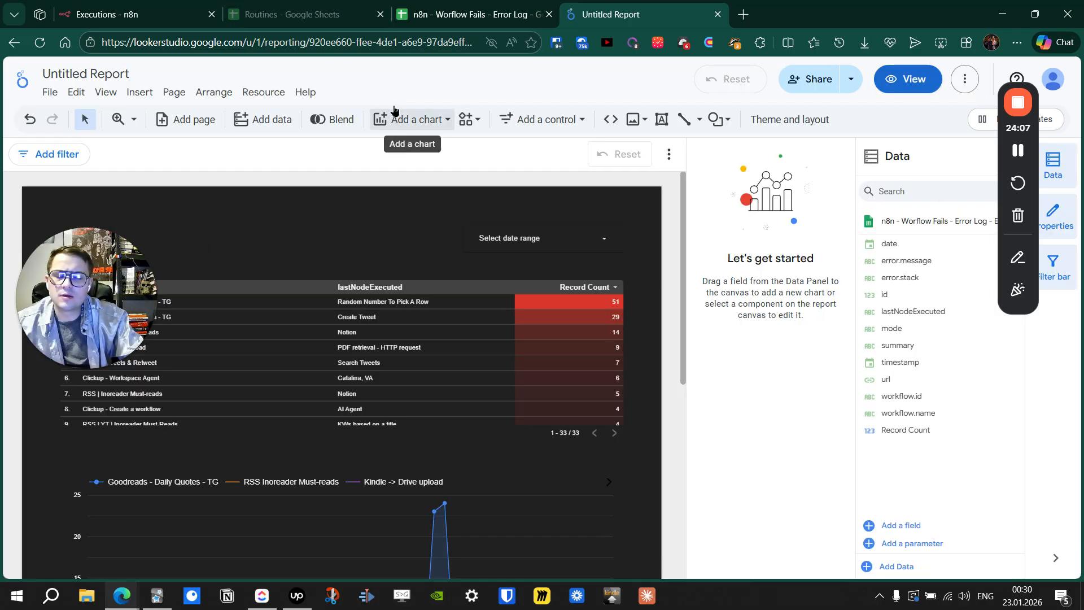
- Open the management view for added data sources and check the error log source's type and usage in the report
click(269, 97)
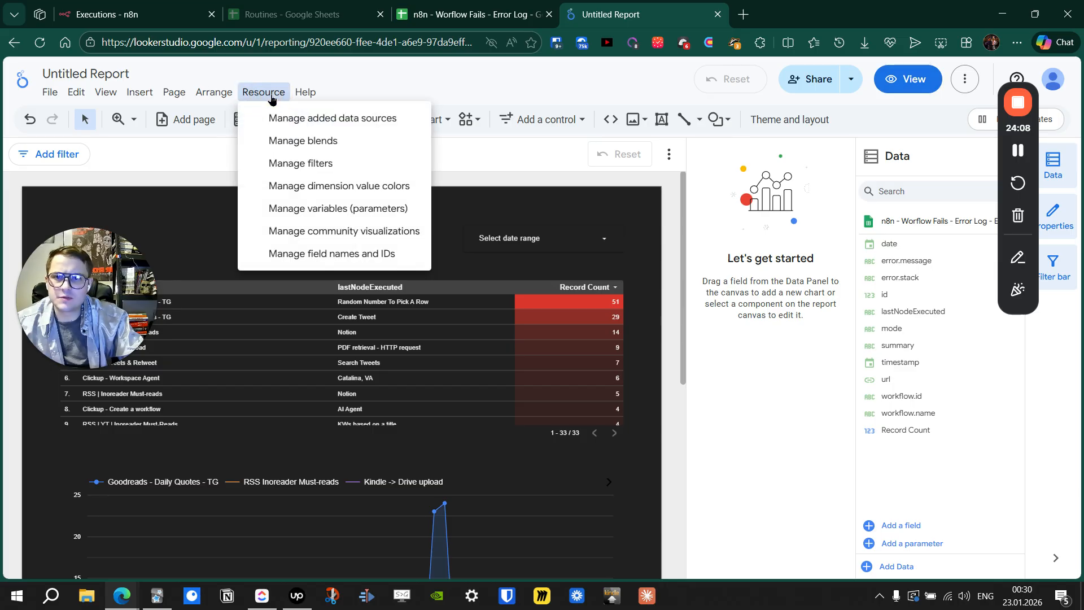
click(342, 121)
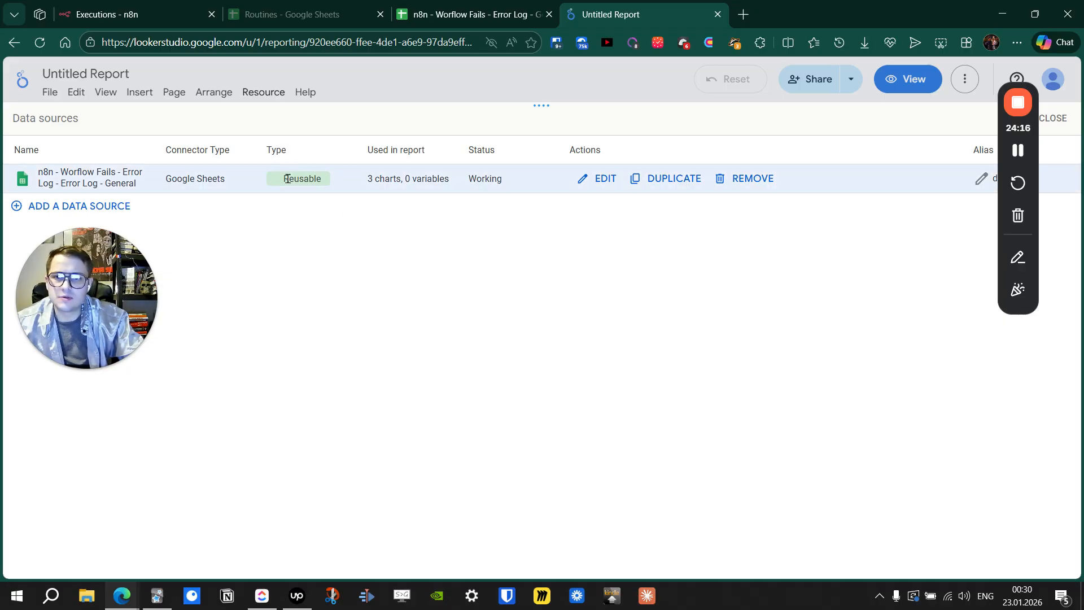
drag(275, 178, 316, 178)
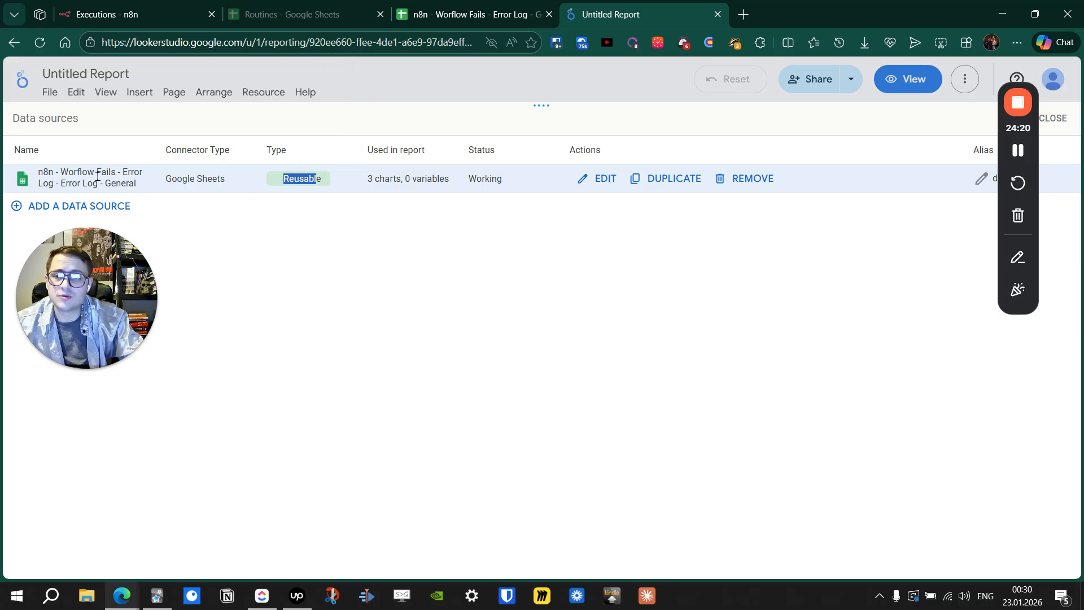
click(361, 182)
drag(367, 182, 402, 182)
click(395, 242)
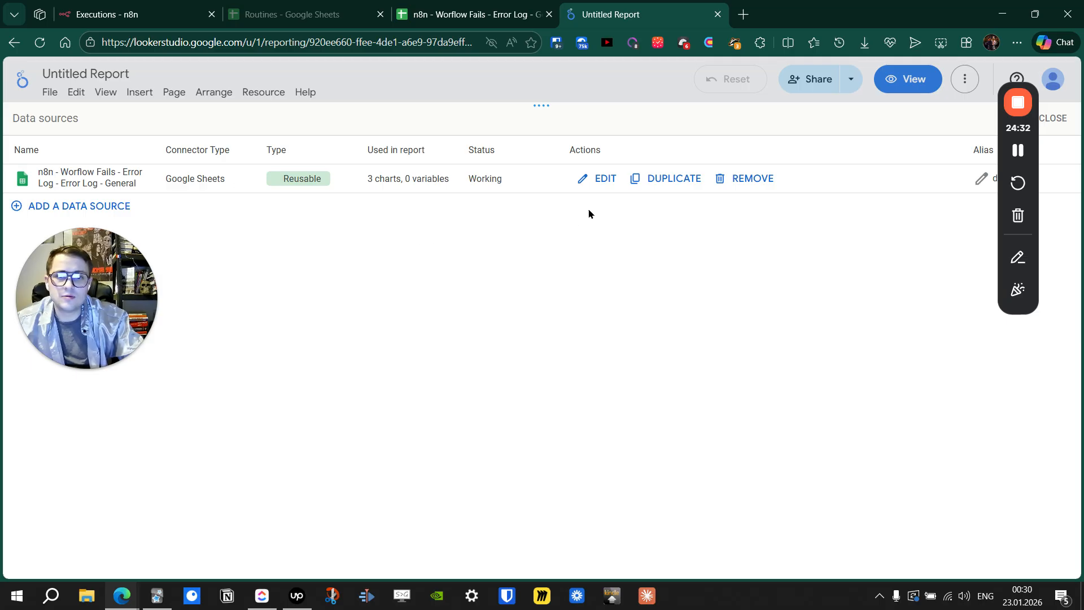
- Open the error log data source for editing, review its fields and data freshness options, and leave the freshness dialog without saving
click(597, 179)
drag(84, 300, 996, 465)
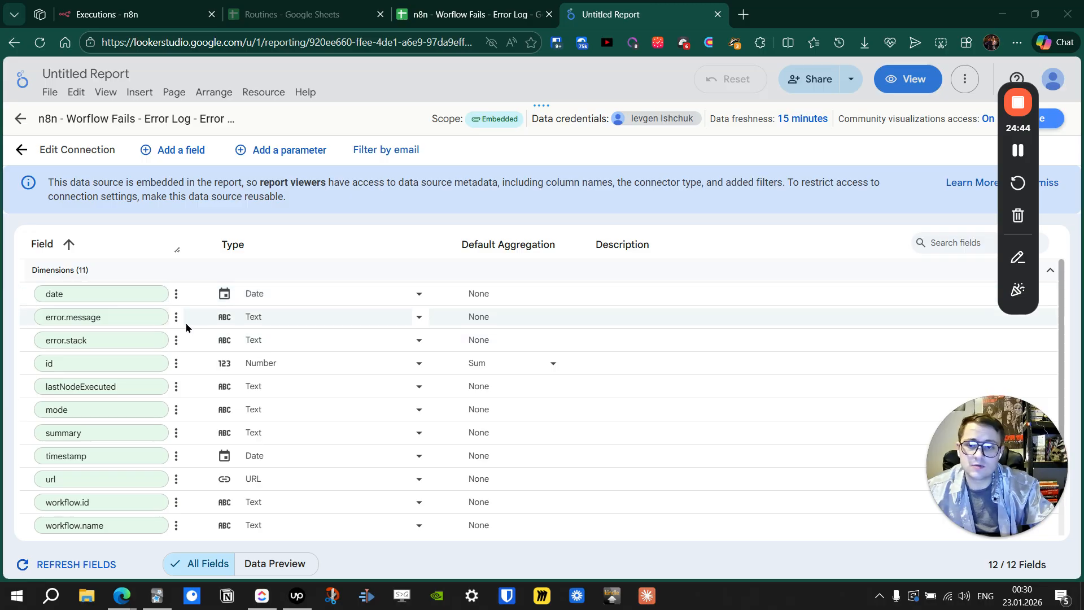
scroll(180, 322, down, 1)
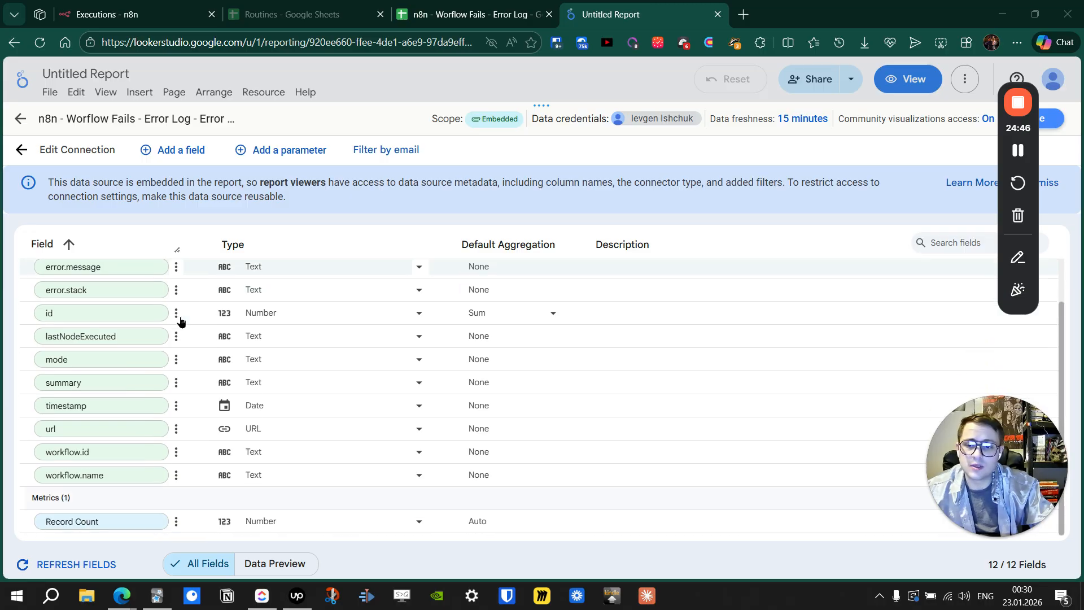
scroll(180, 320, up, 1)
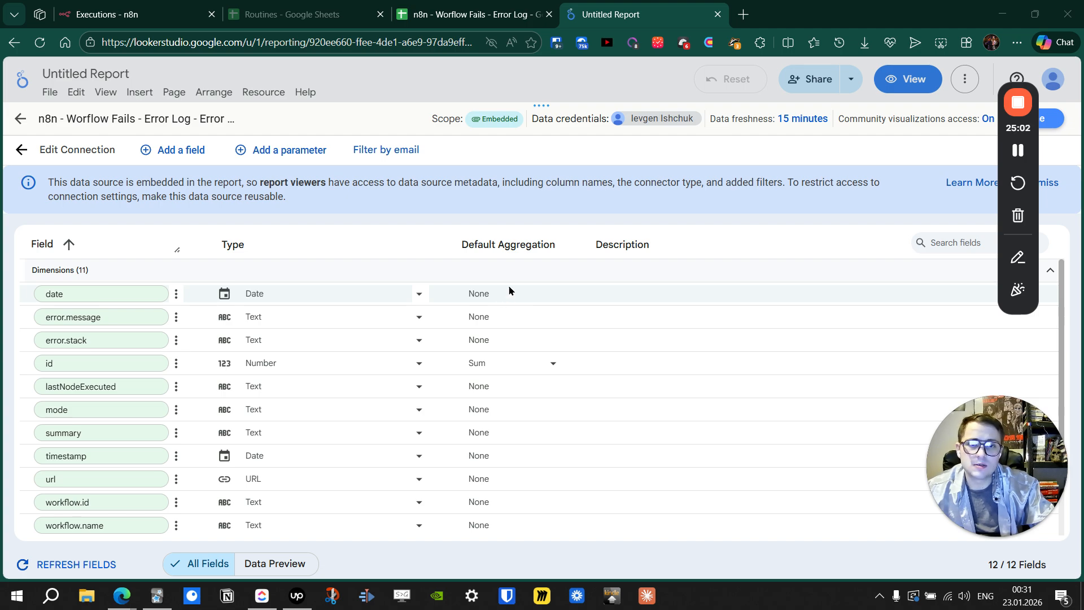
click(789, 127)
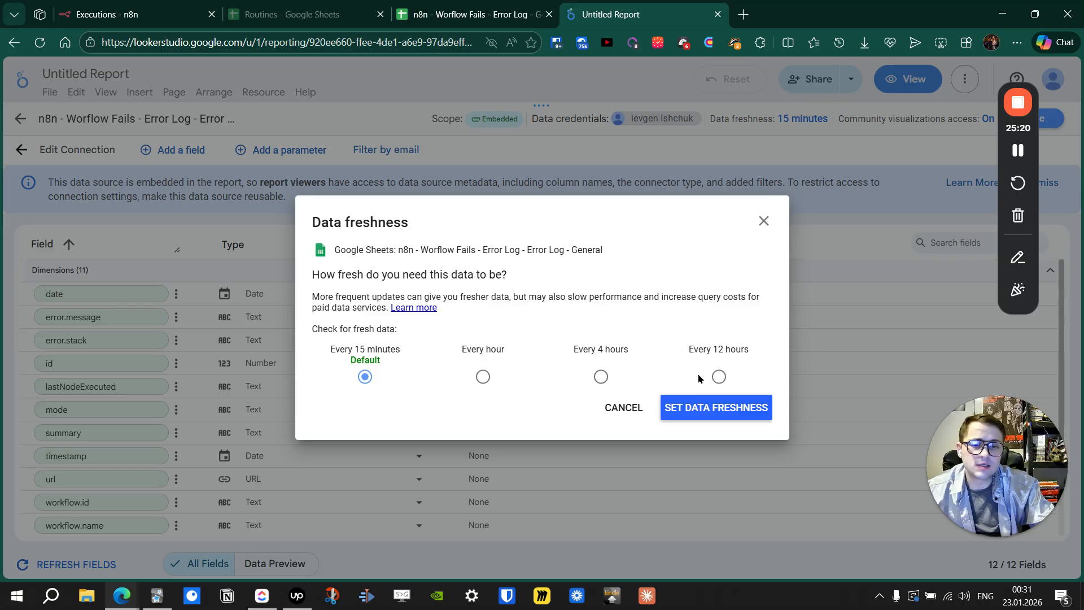
click(624, 408)
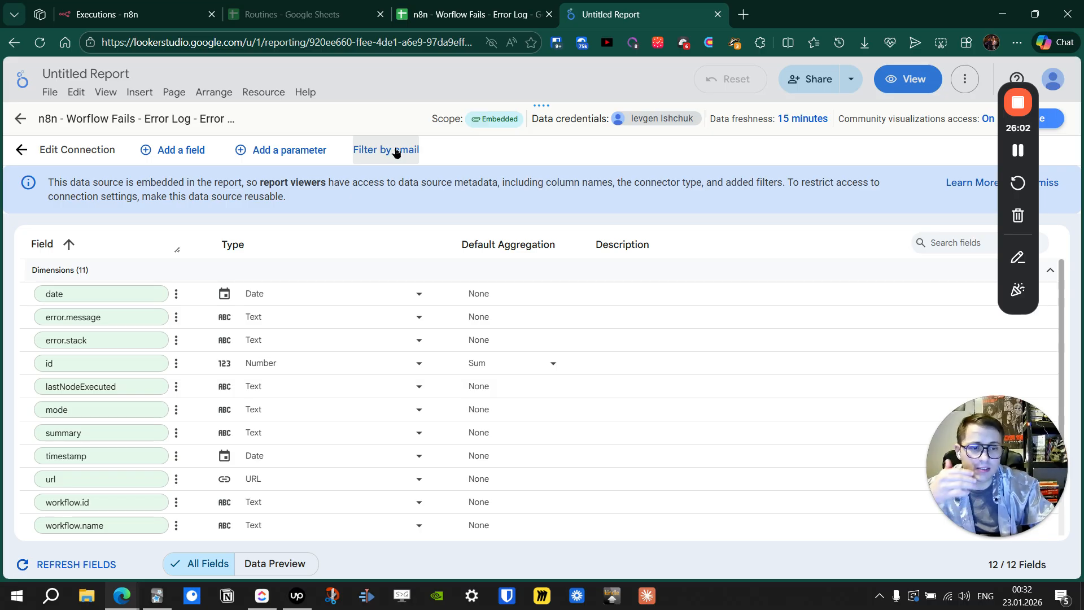
- Review the data source's Google Sheets connection settings, cancel without reconnecting and close the data sources view
click(79, 149)
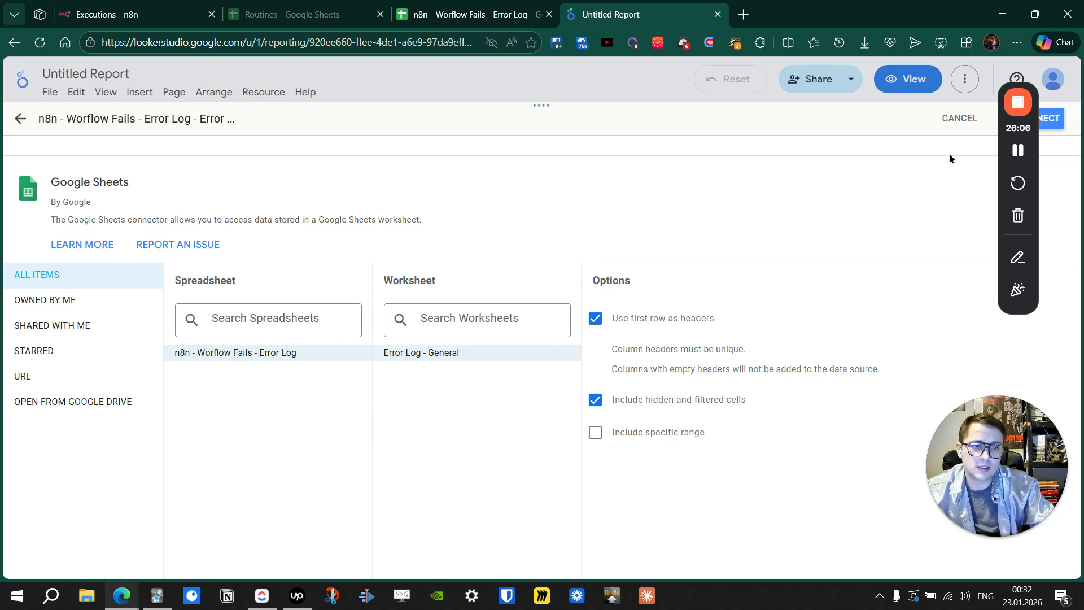
drag(1003, 170, 1023, 246)
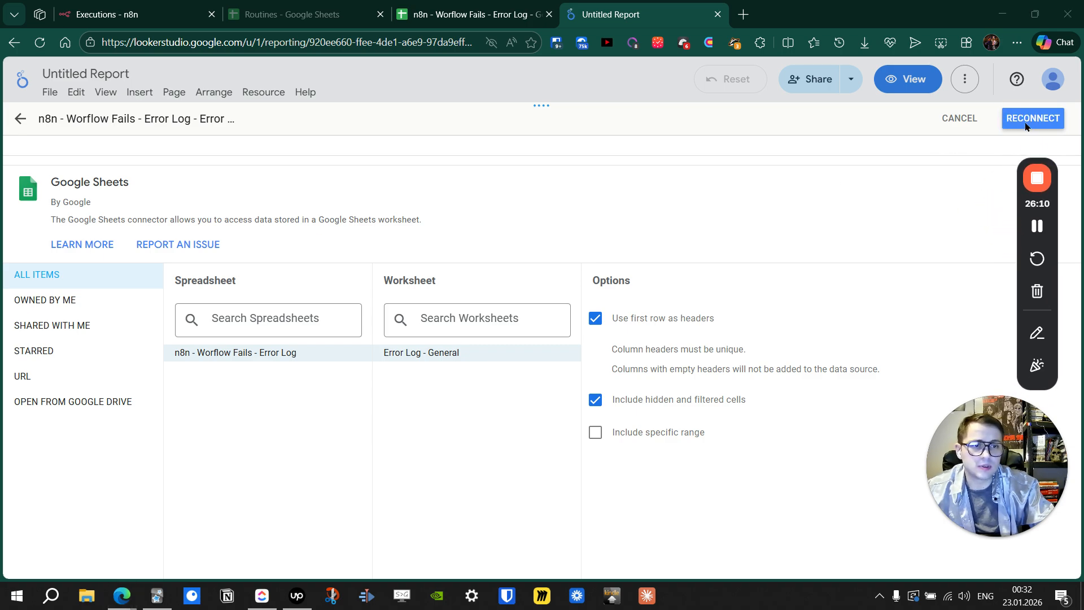
click(945, 124)
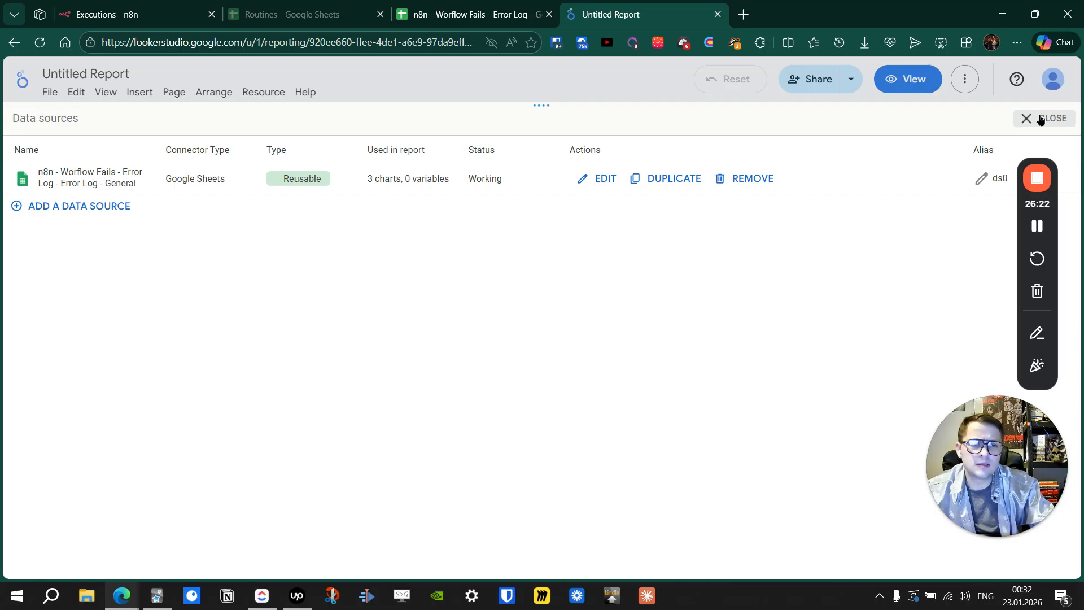
click(1040, 119)
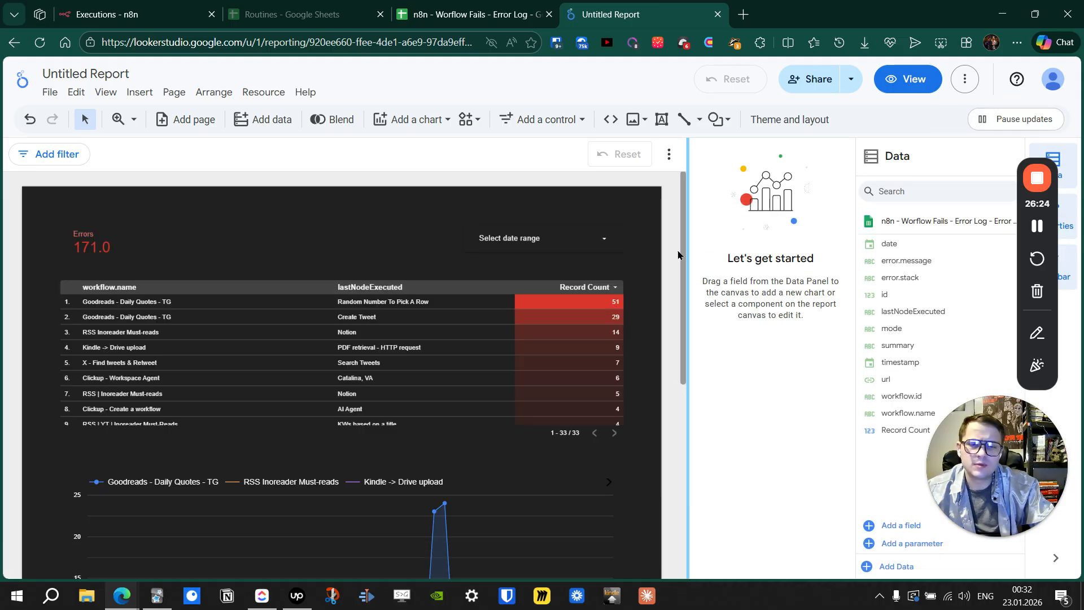
- Review the complete report in edit mode, from the Errors scorecard and heatmap table to the time series chart
scroll(667, 300, down, 4)
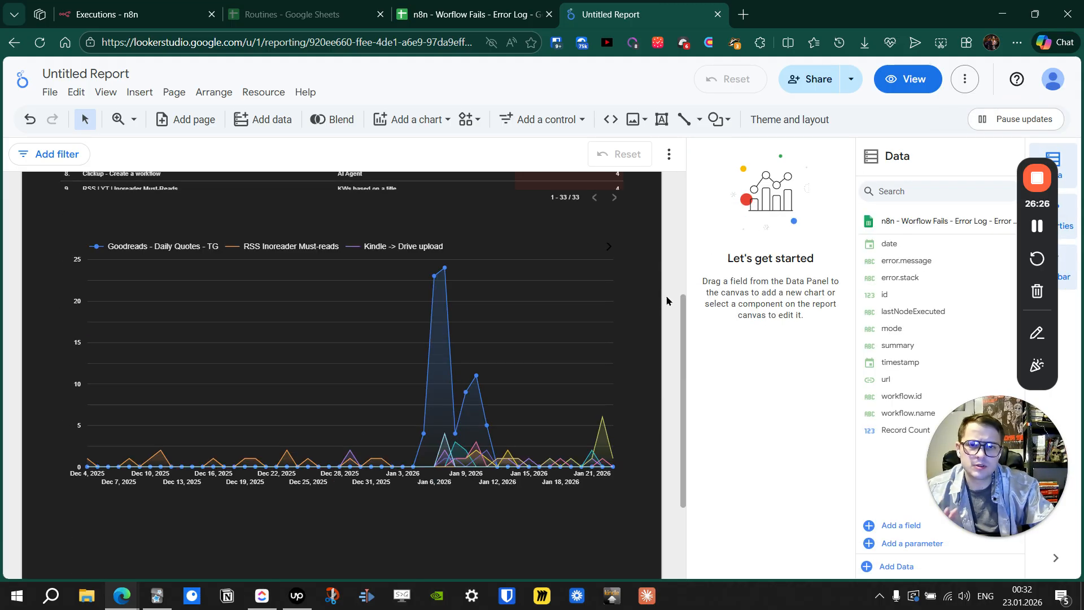
scroll(667, 301, up, 4)
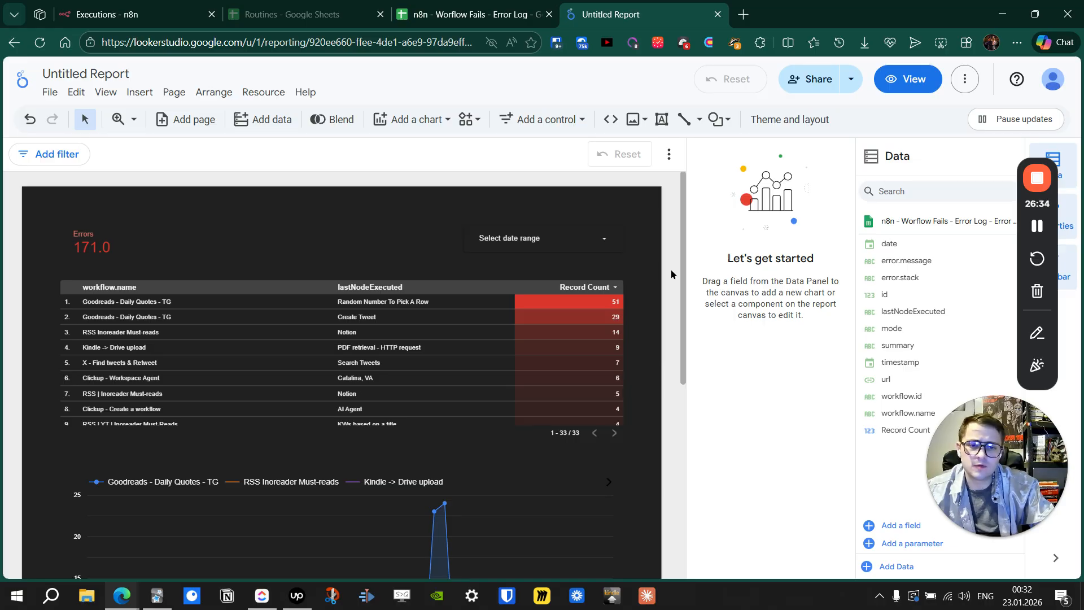
scroll(670, 274, down, 4)
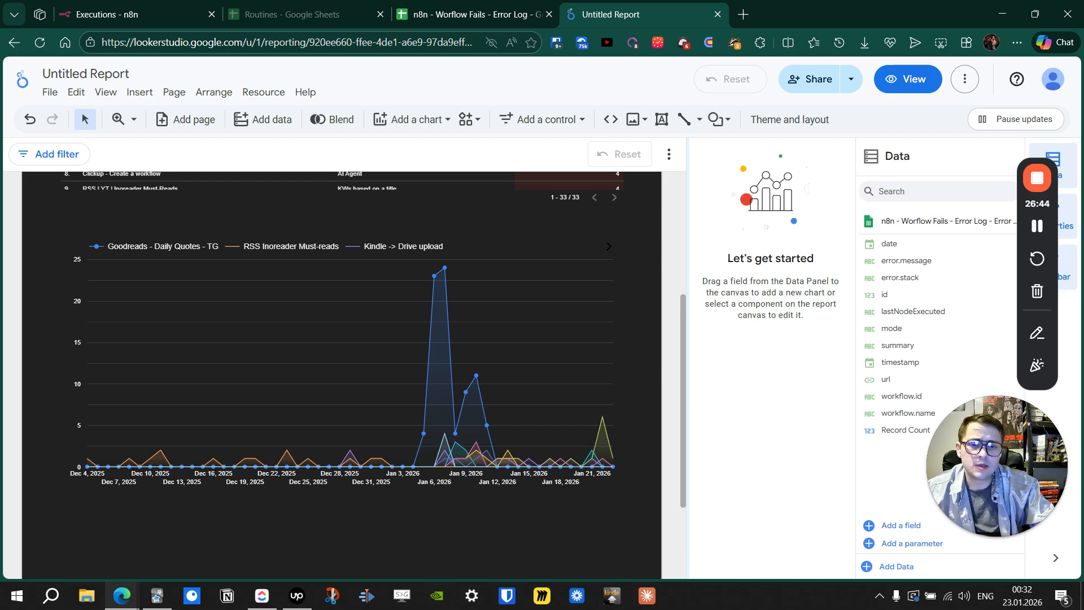
drag(684, 332, 672, 291)
scroll(671, 250, up, 1)
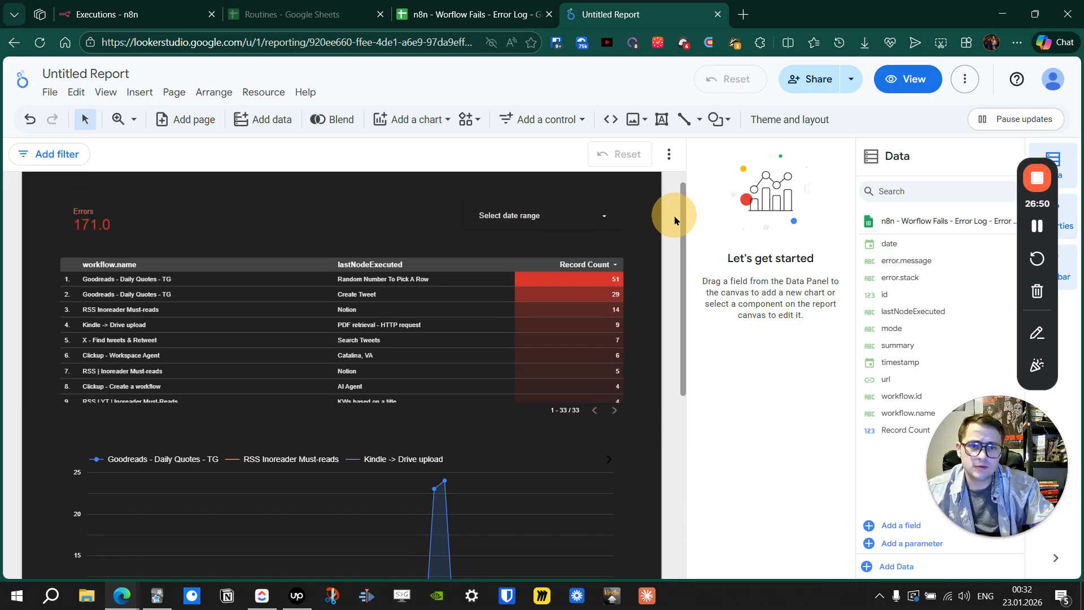
drag(680, 226, 687, 348)
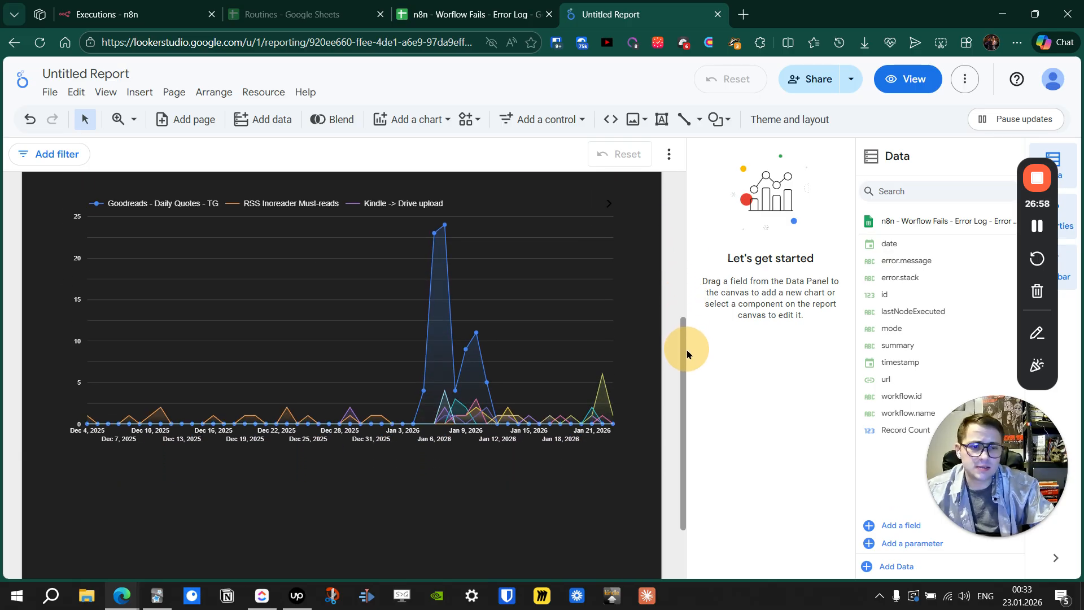
drag(686, 354, 679, 201)
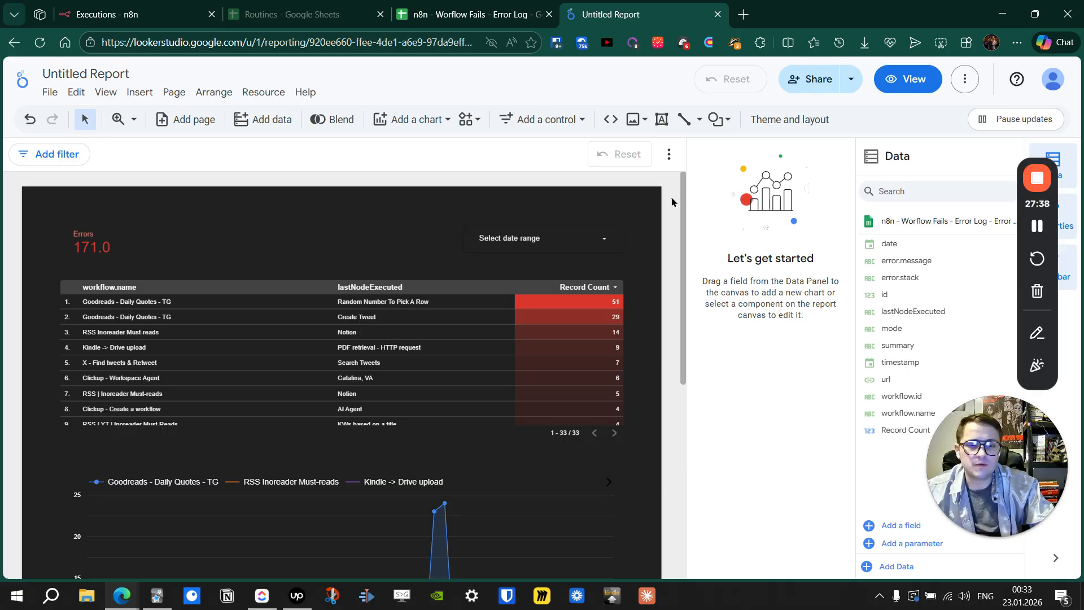
scroll(672, 202, down, 4)
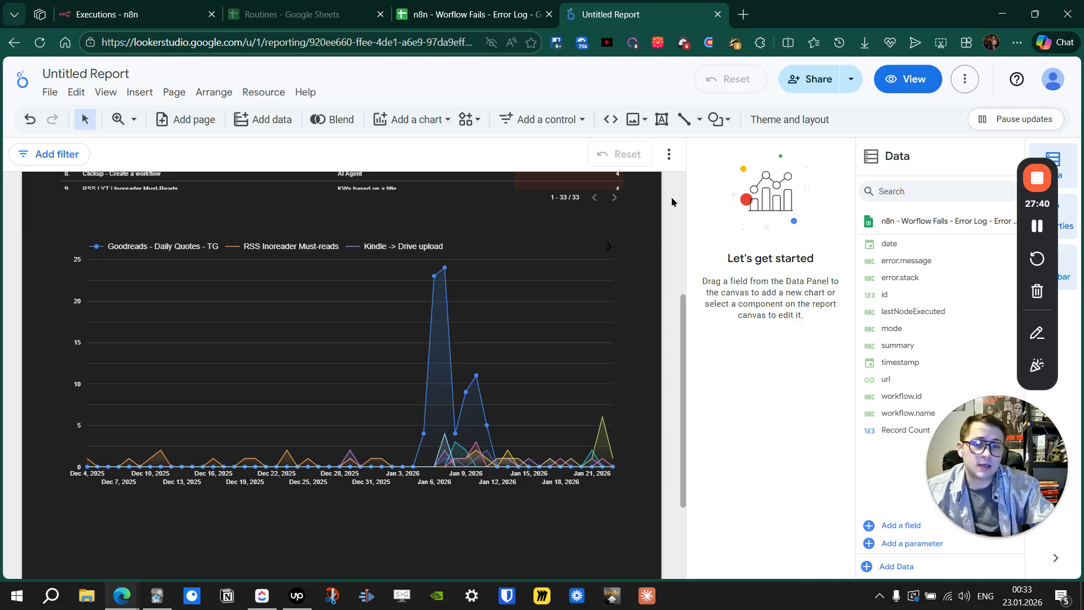
scroll(672, 201, up, 4)
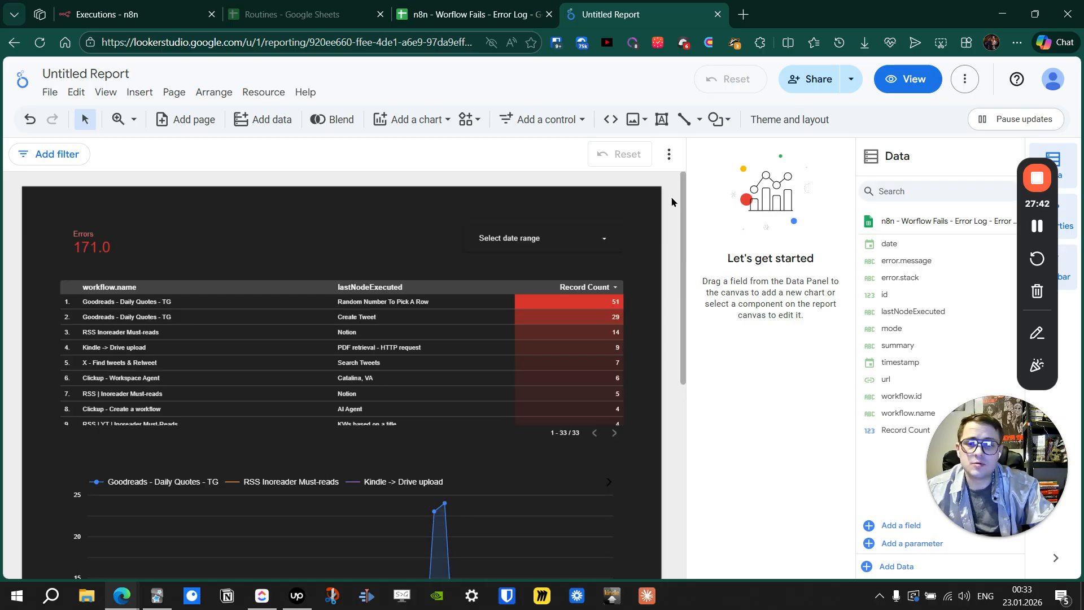